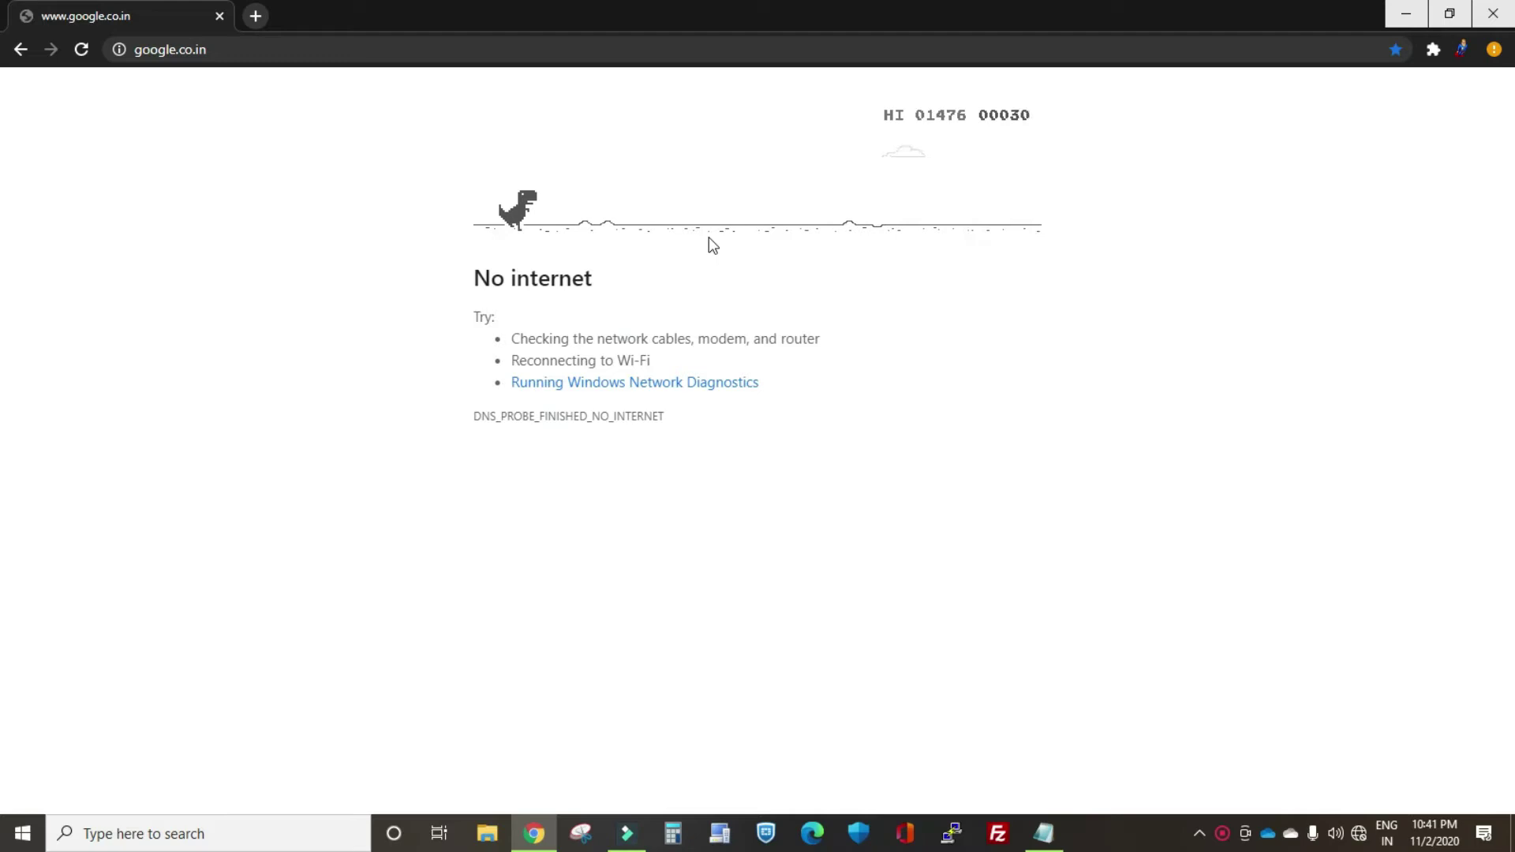
- Play the offline dinosaur game on the No internet page, jumping over oncoming cacti and restarting after a collision
key(space)
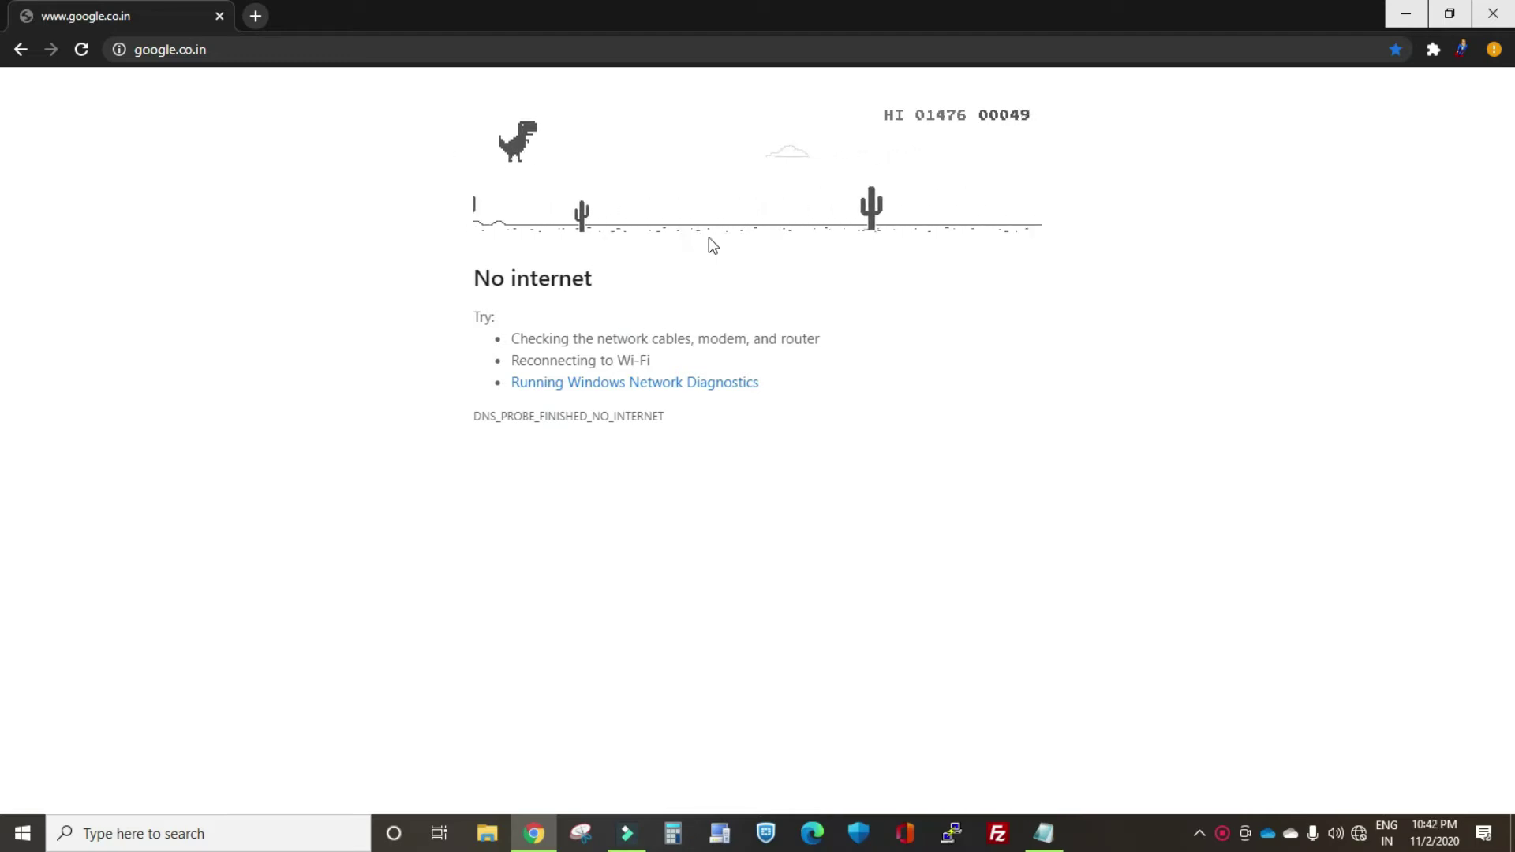
key(space)
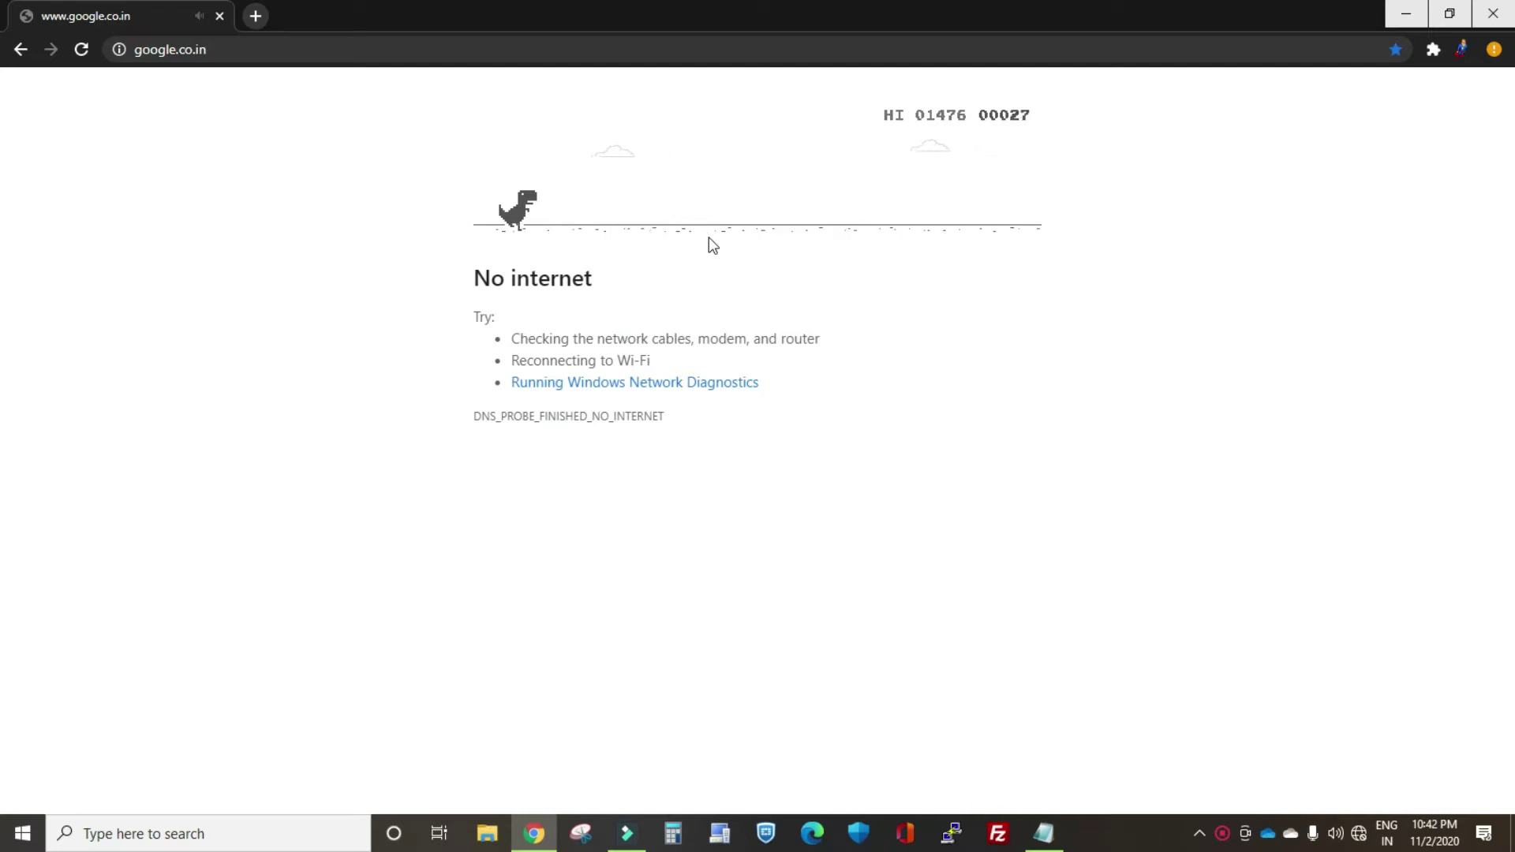
key(space)
key(space)
key(space)
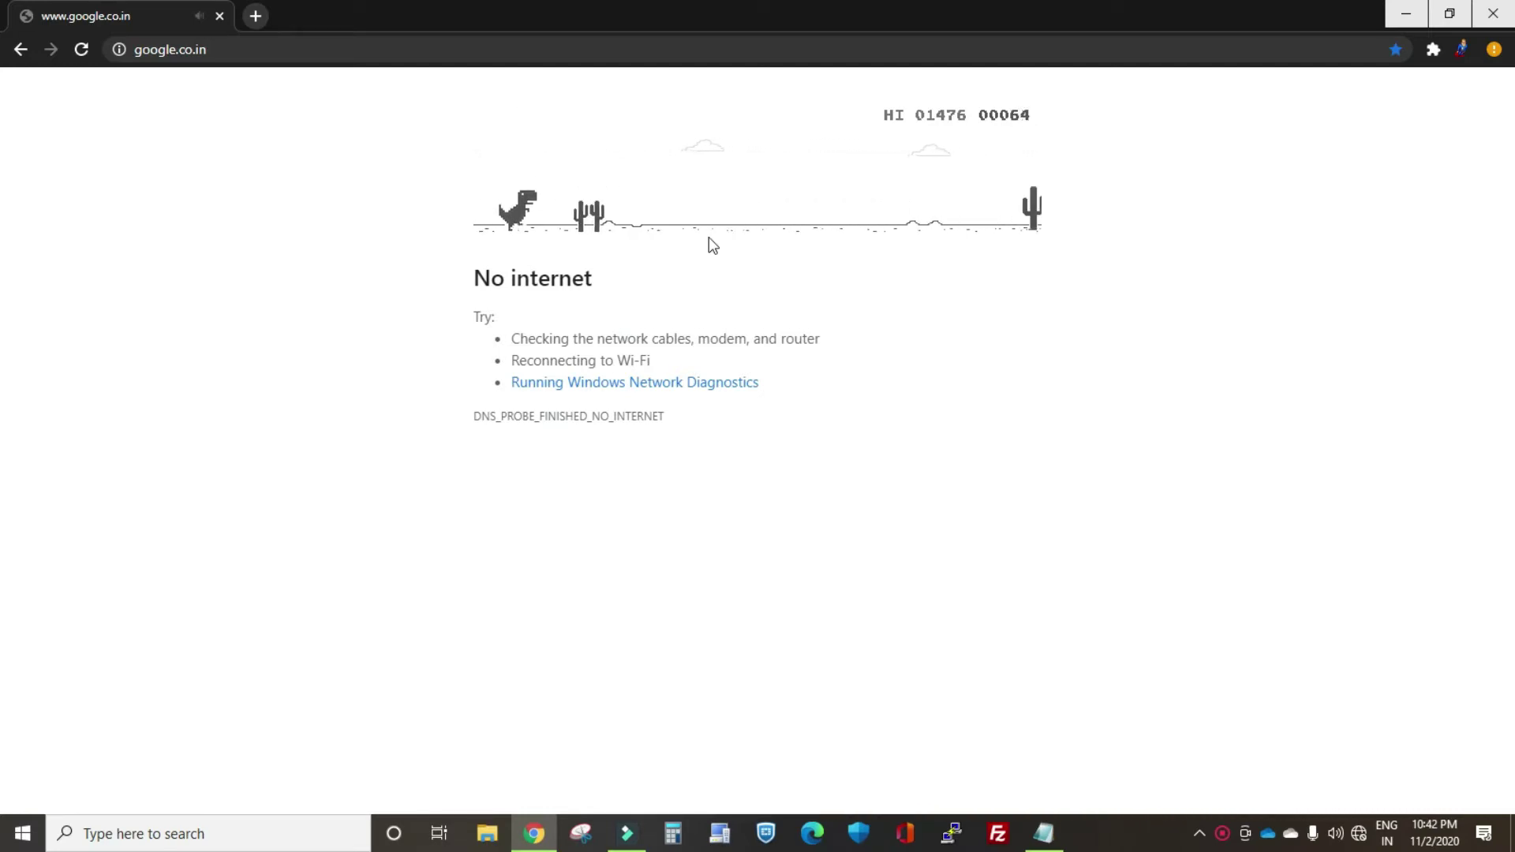
key(space)
key(space)
key(space)
key(space)
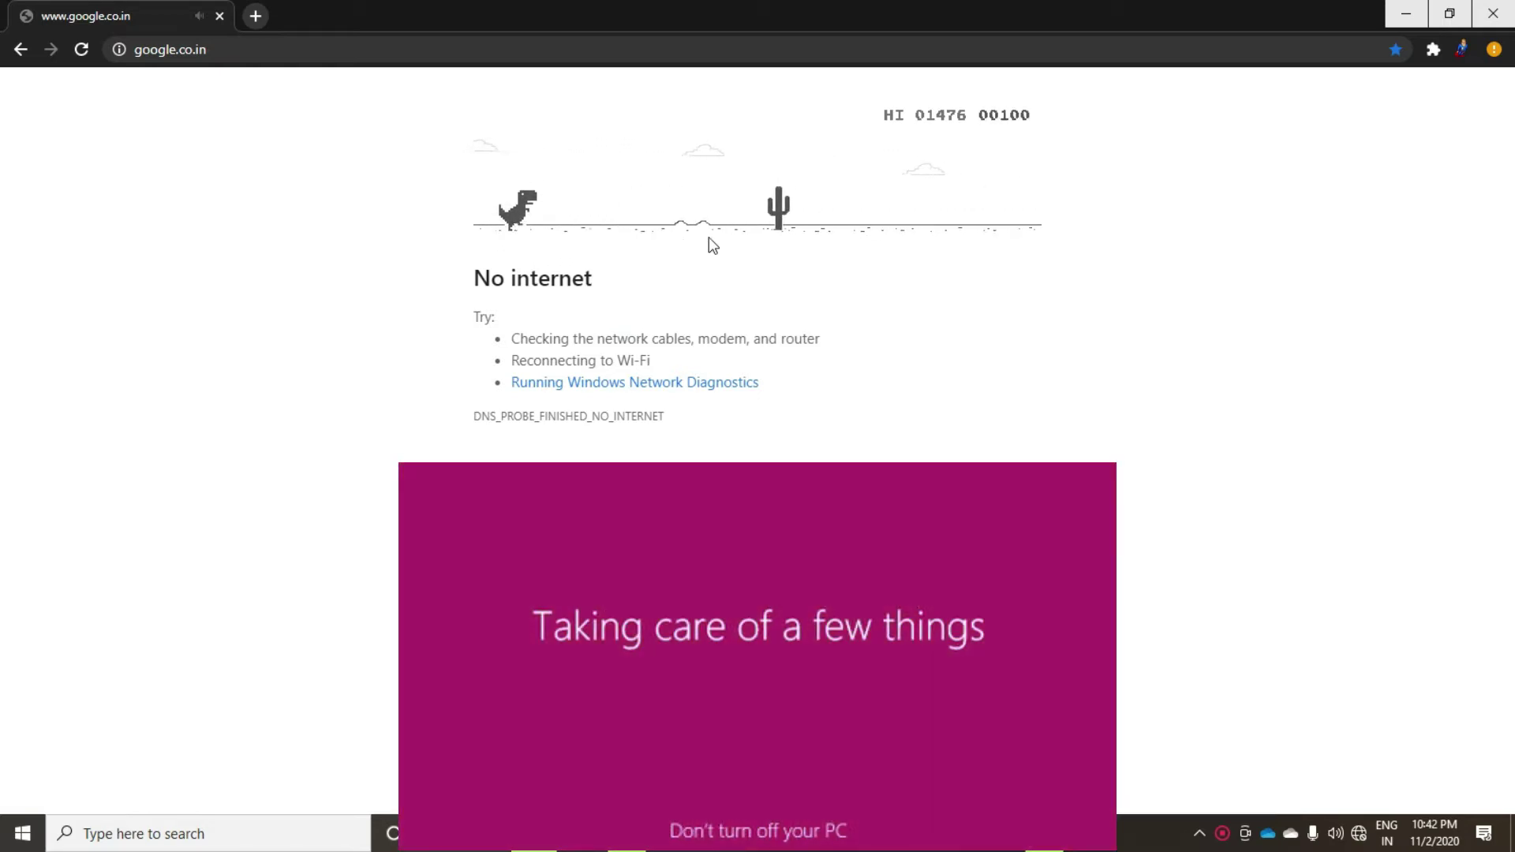
key(space)
key(space)
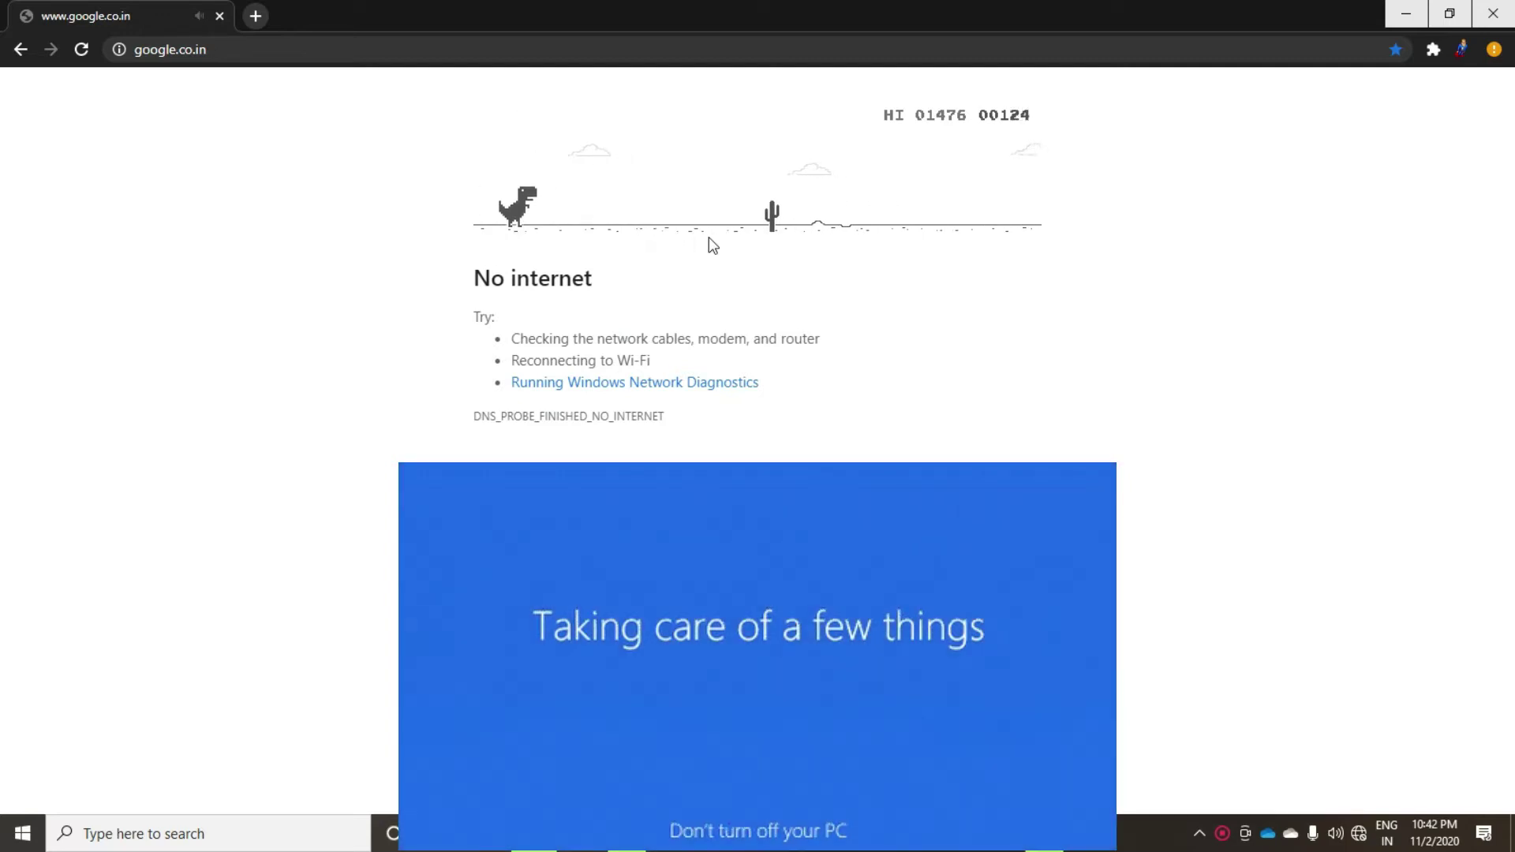
key(space)
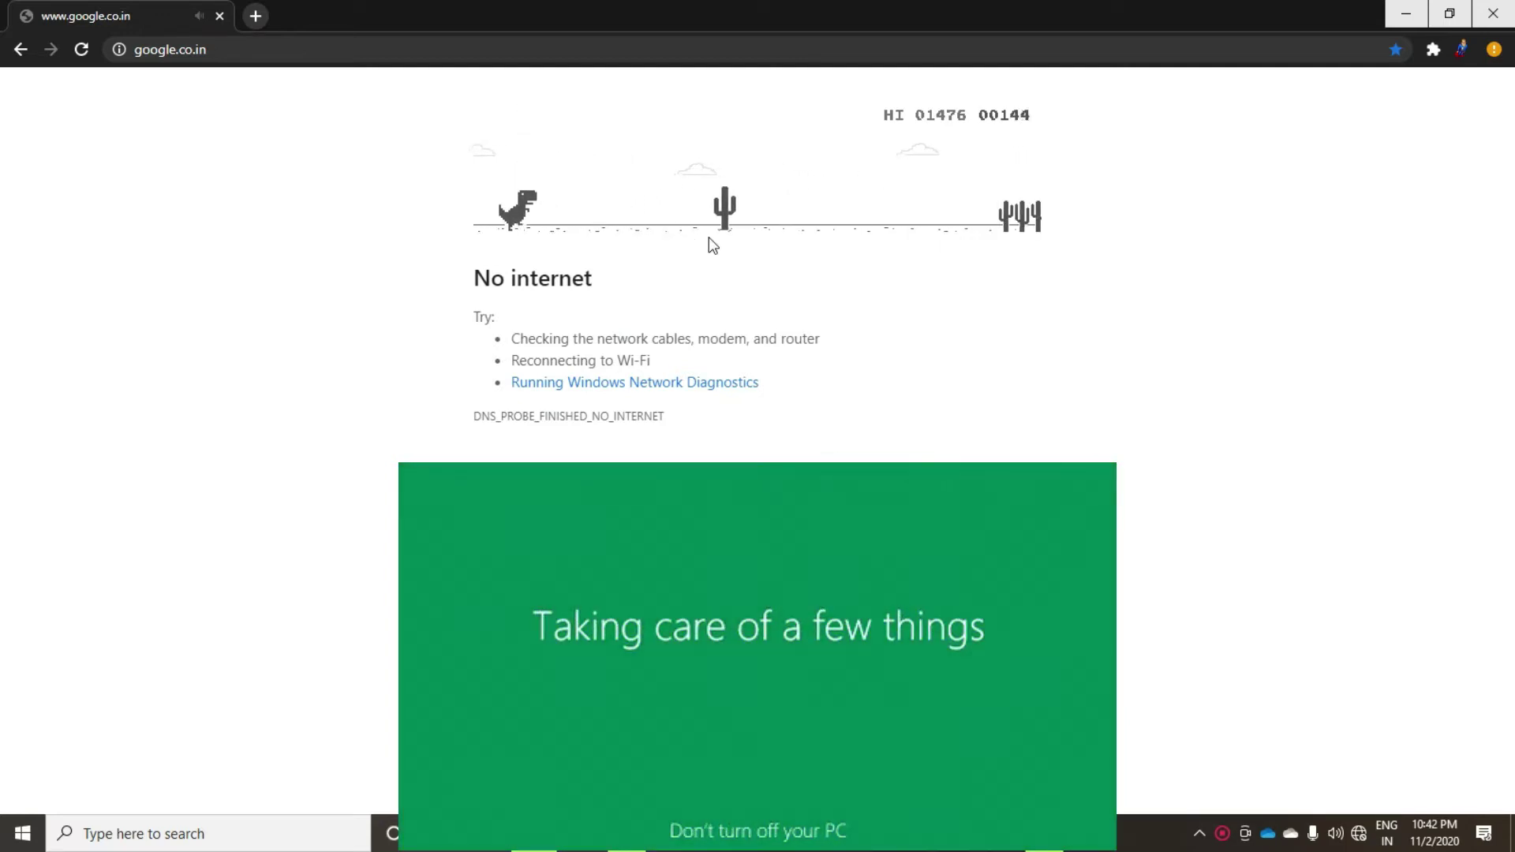
key(space)
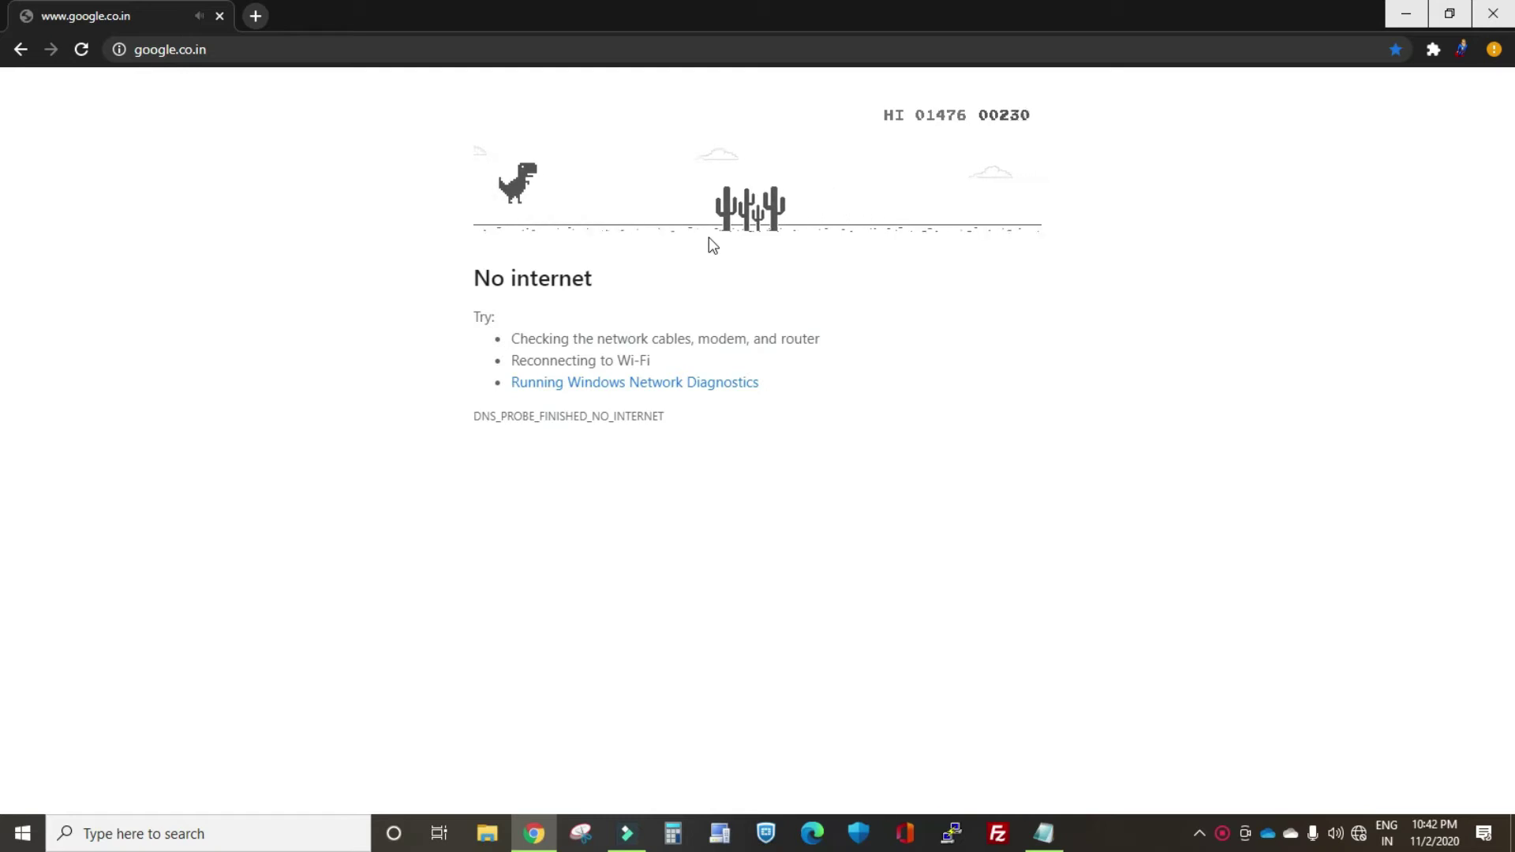
key(space)
key(space)
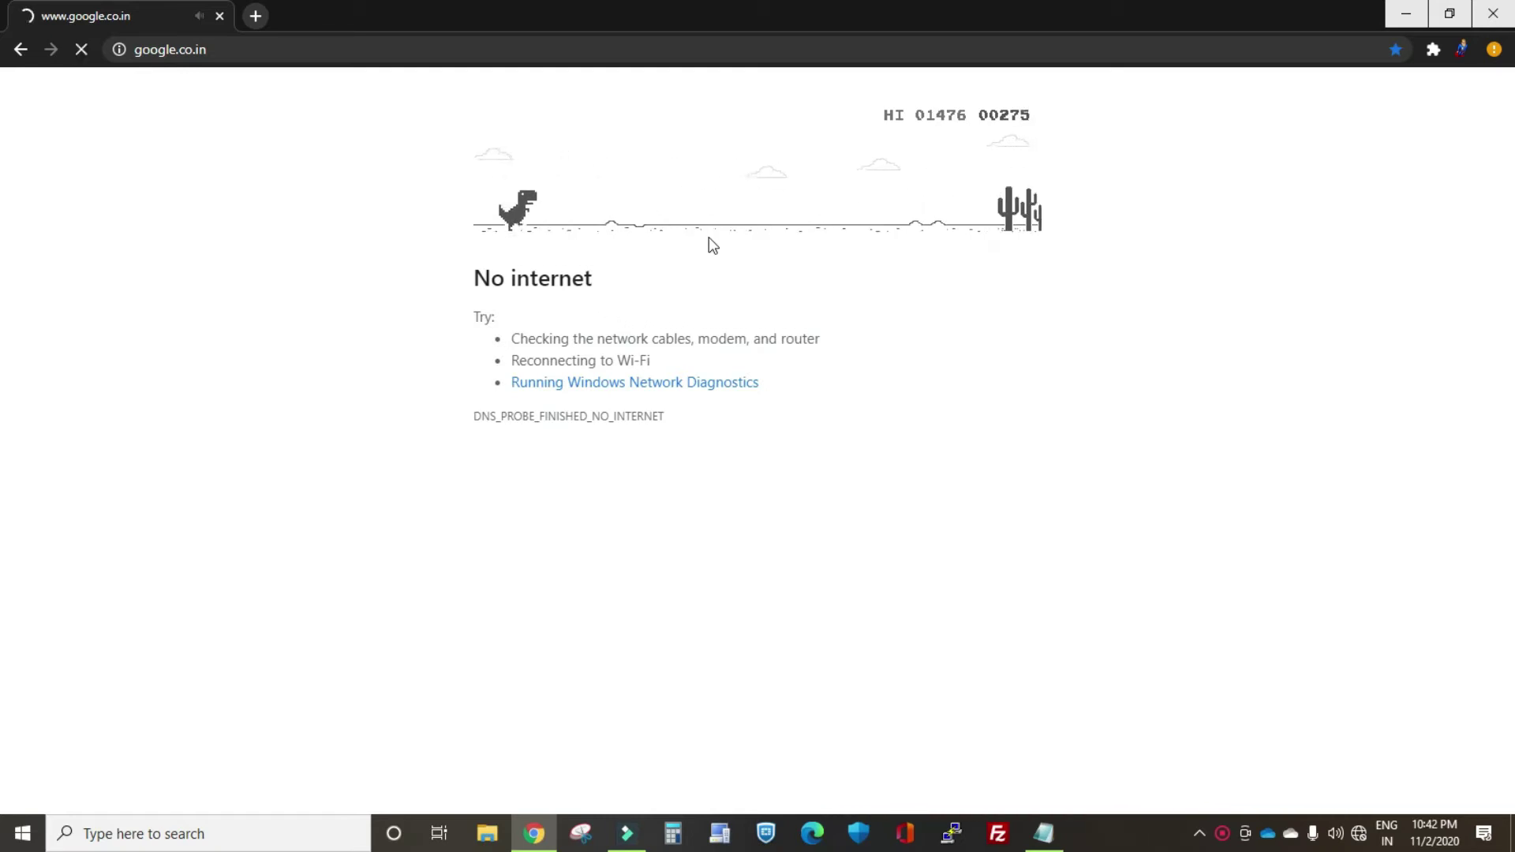
key(space)
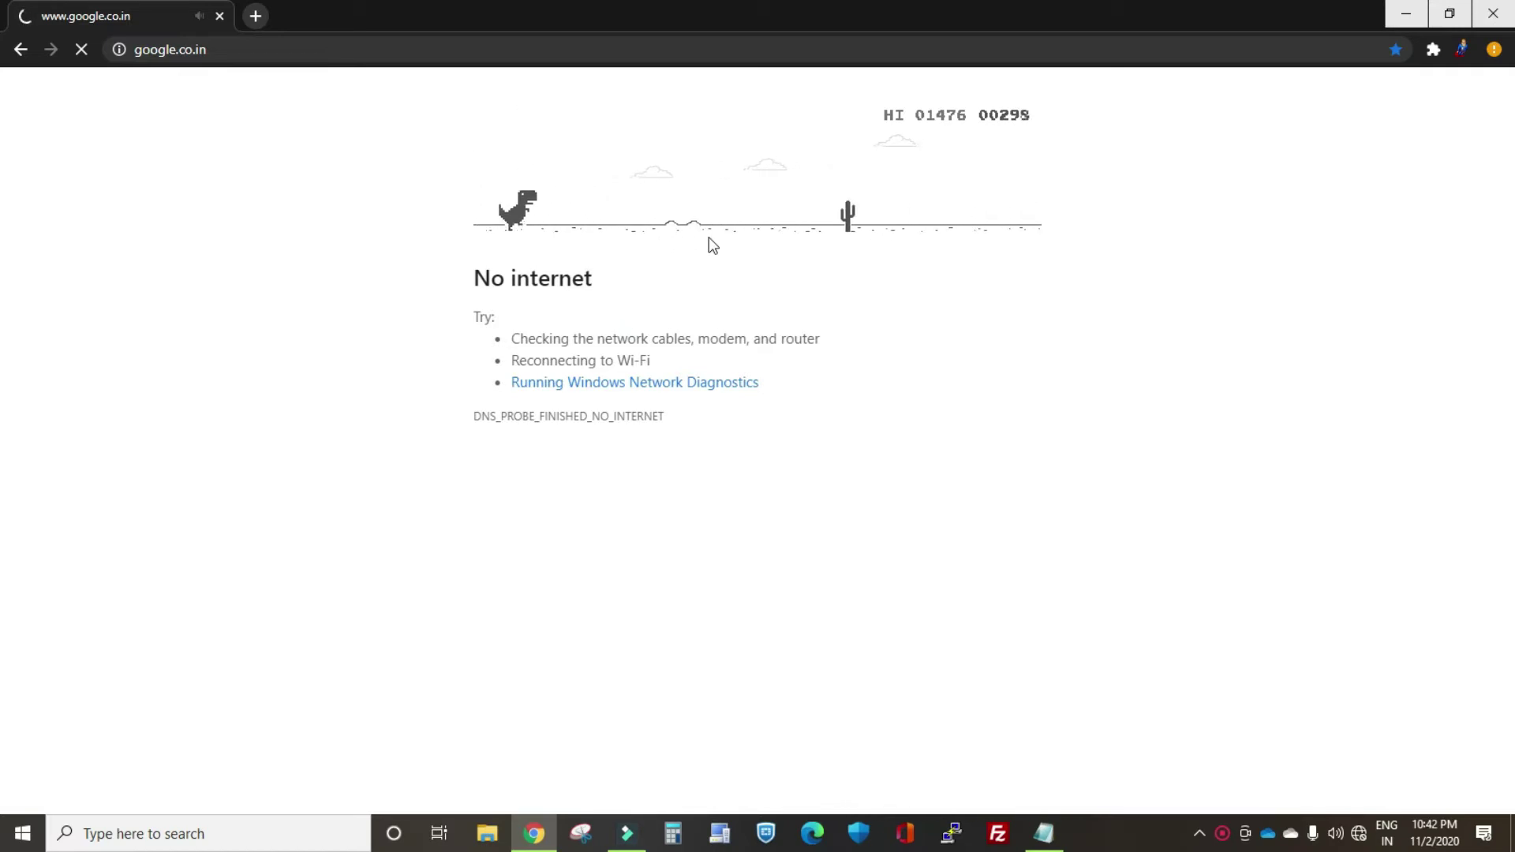
key(space)
key(space)
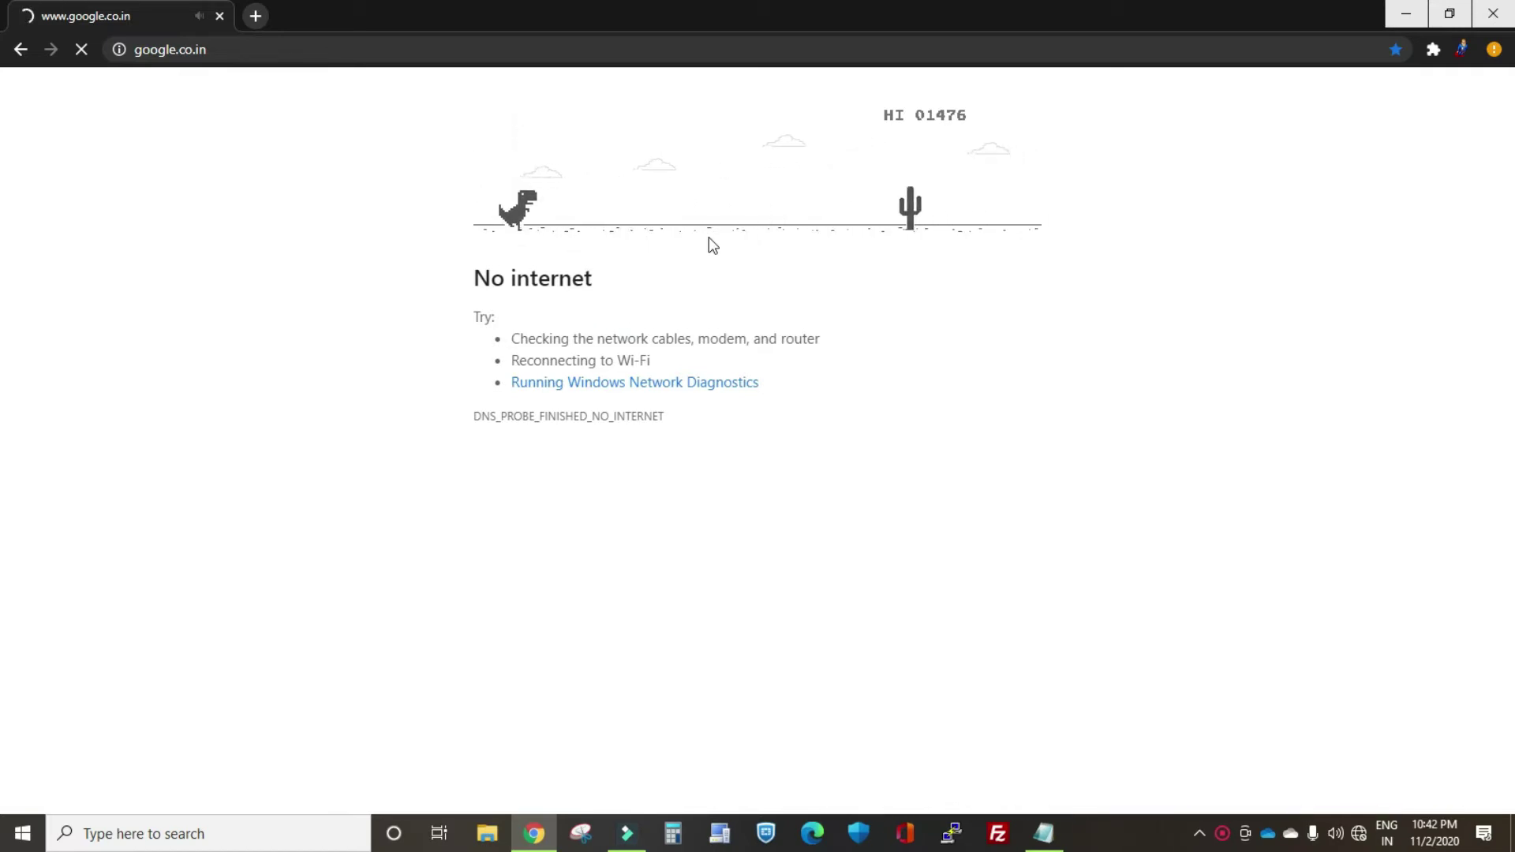
key(space)
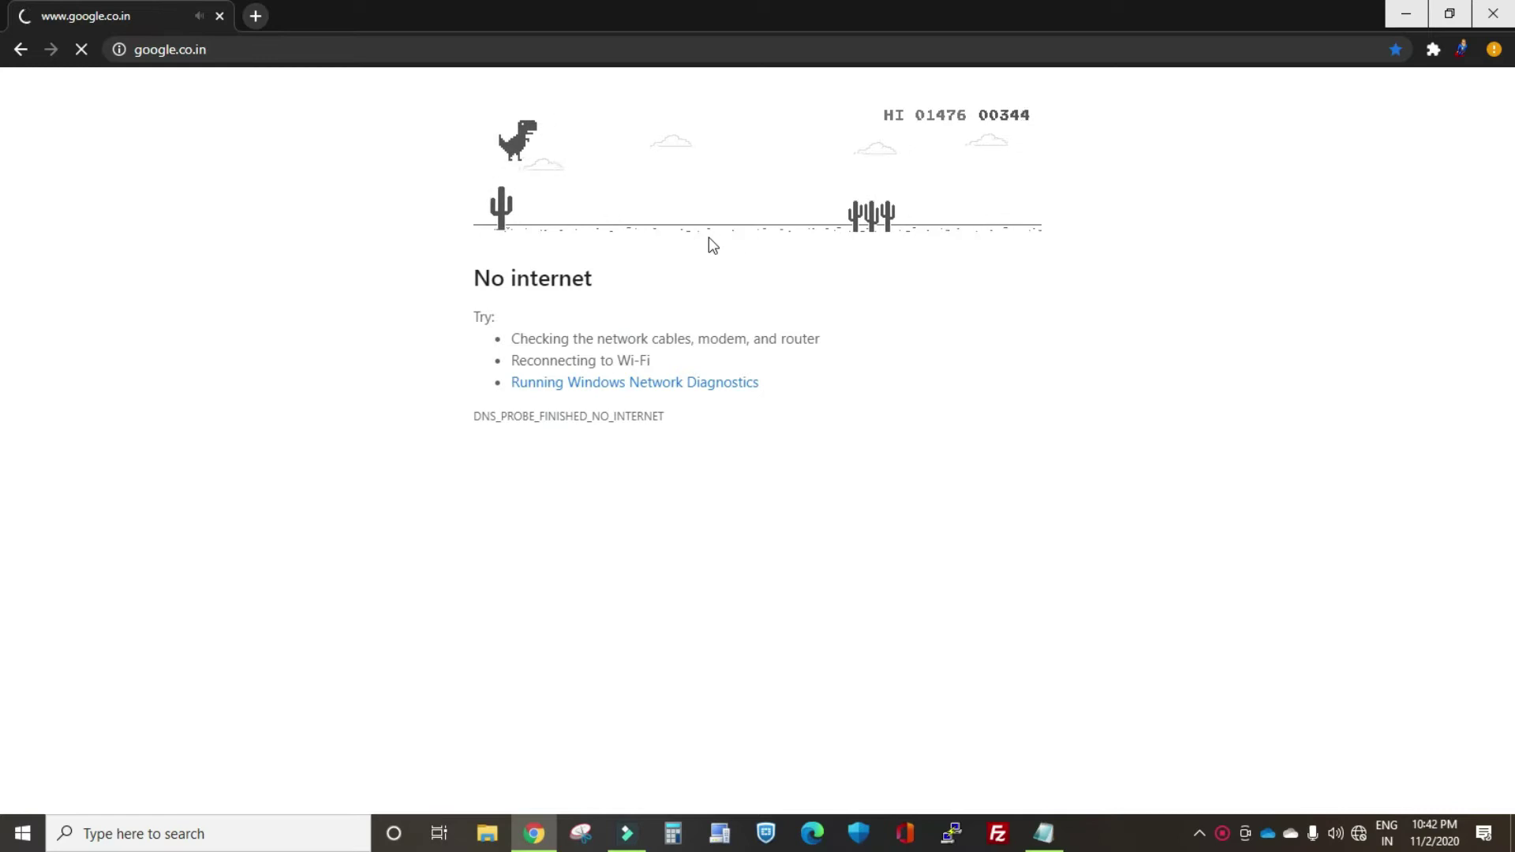
key(space)
key(space)
key(space)
key(space)
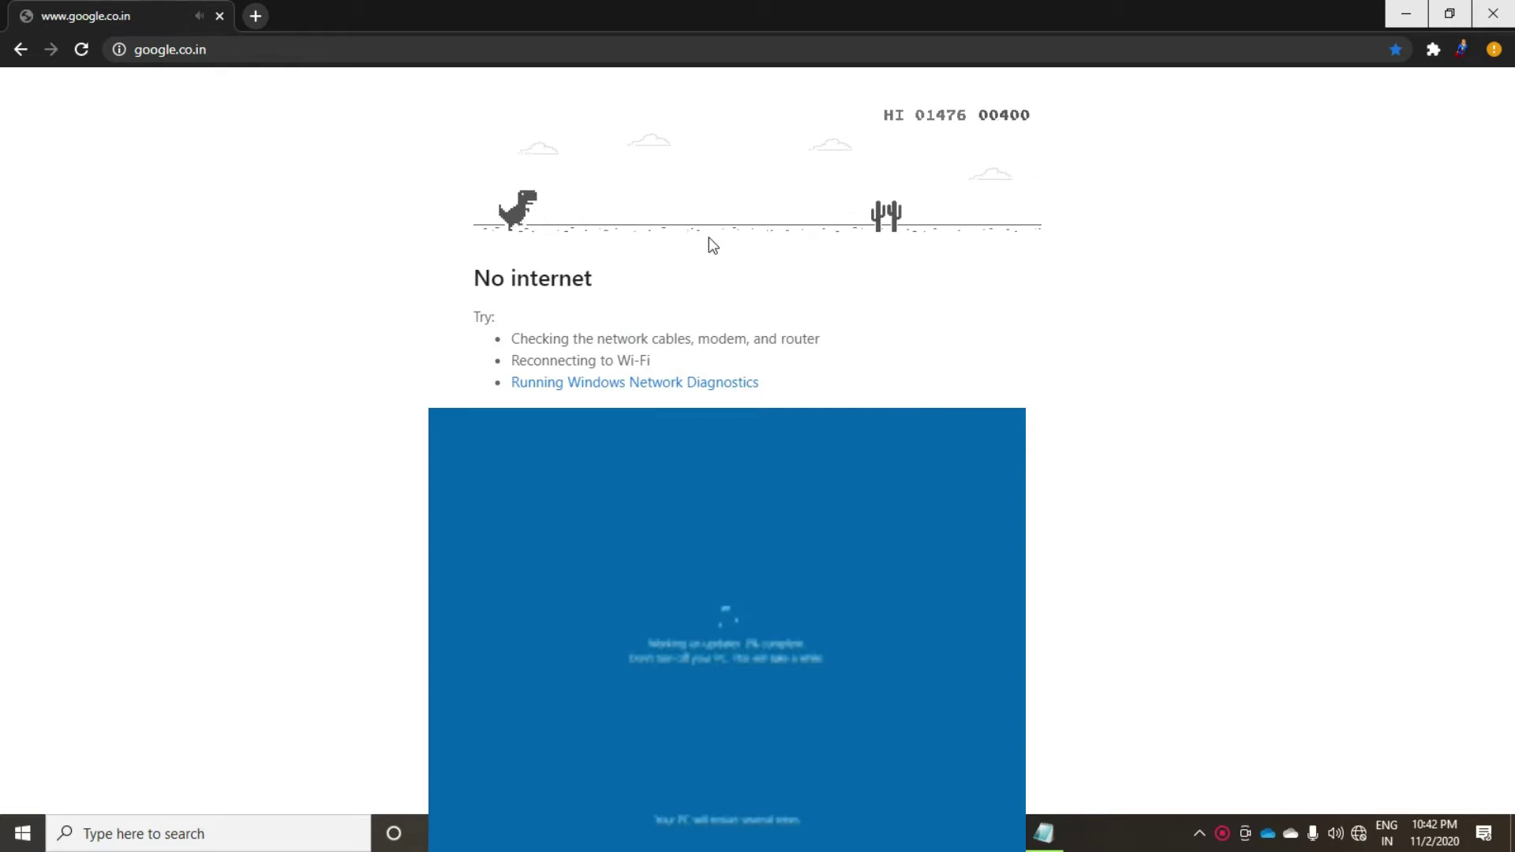
- Start another run of the dinosaur game and keep jumping over the cacti and pterodactyls until the run ends
key(space)
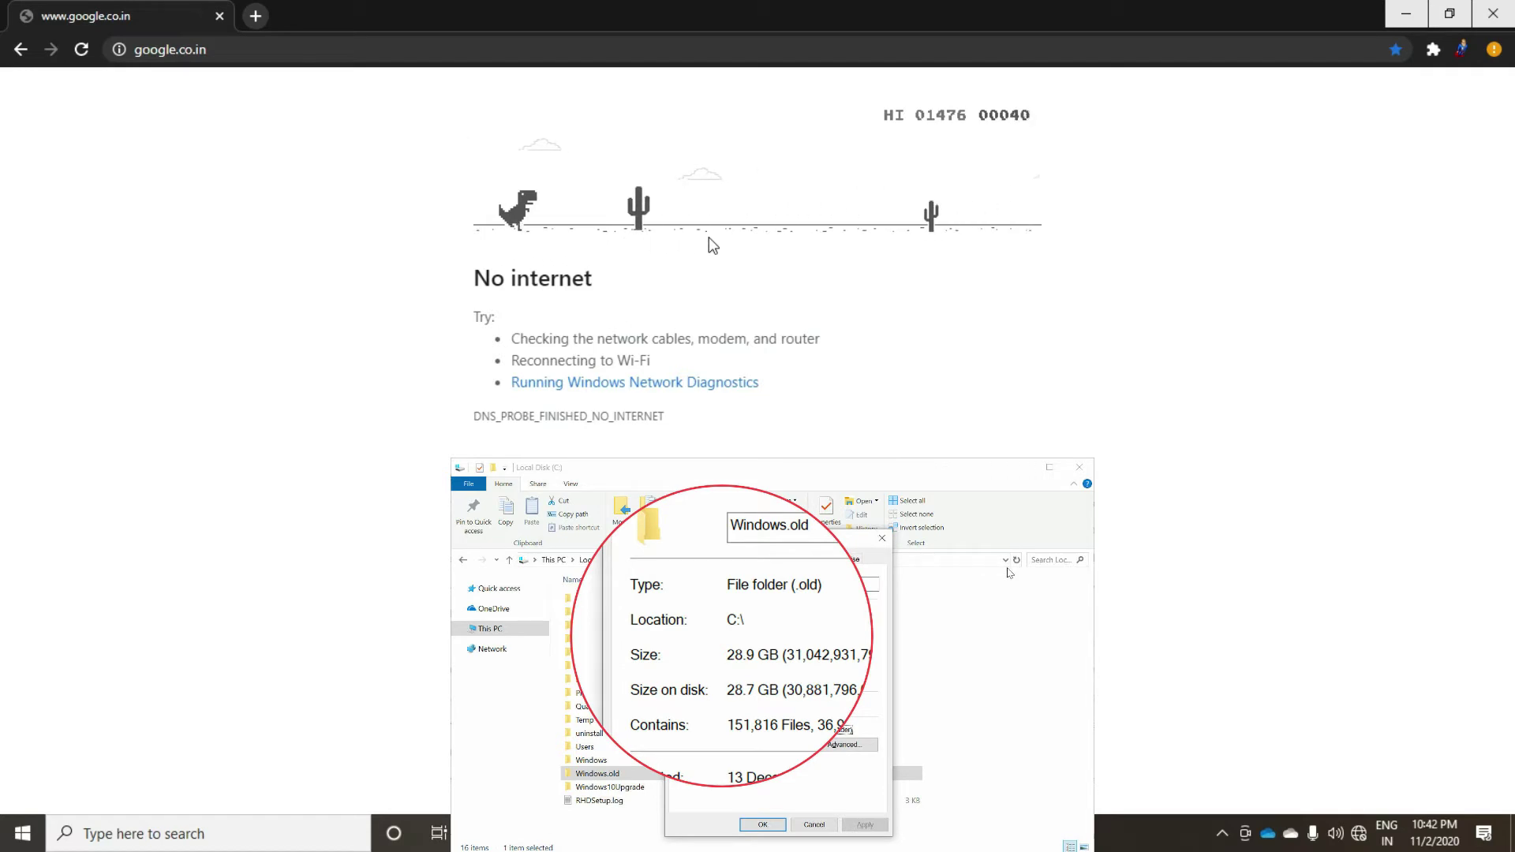
key(space)
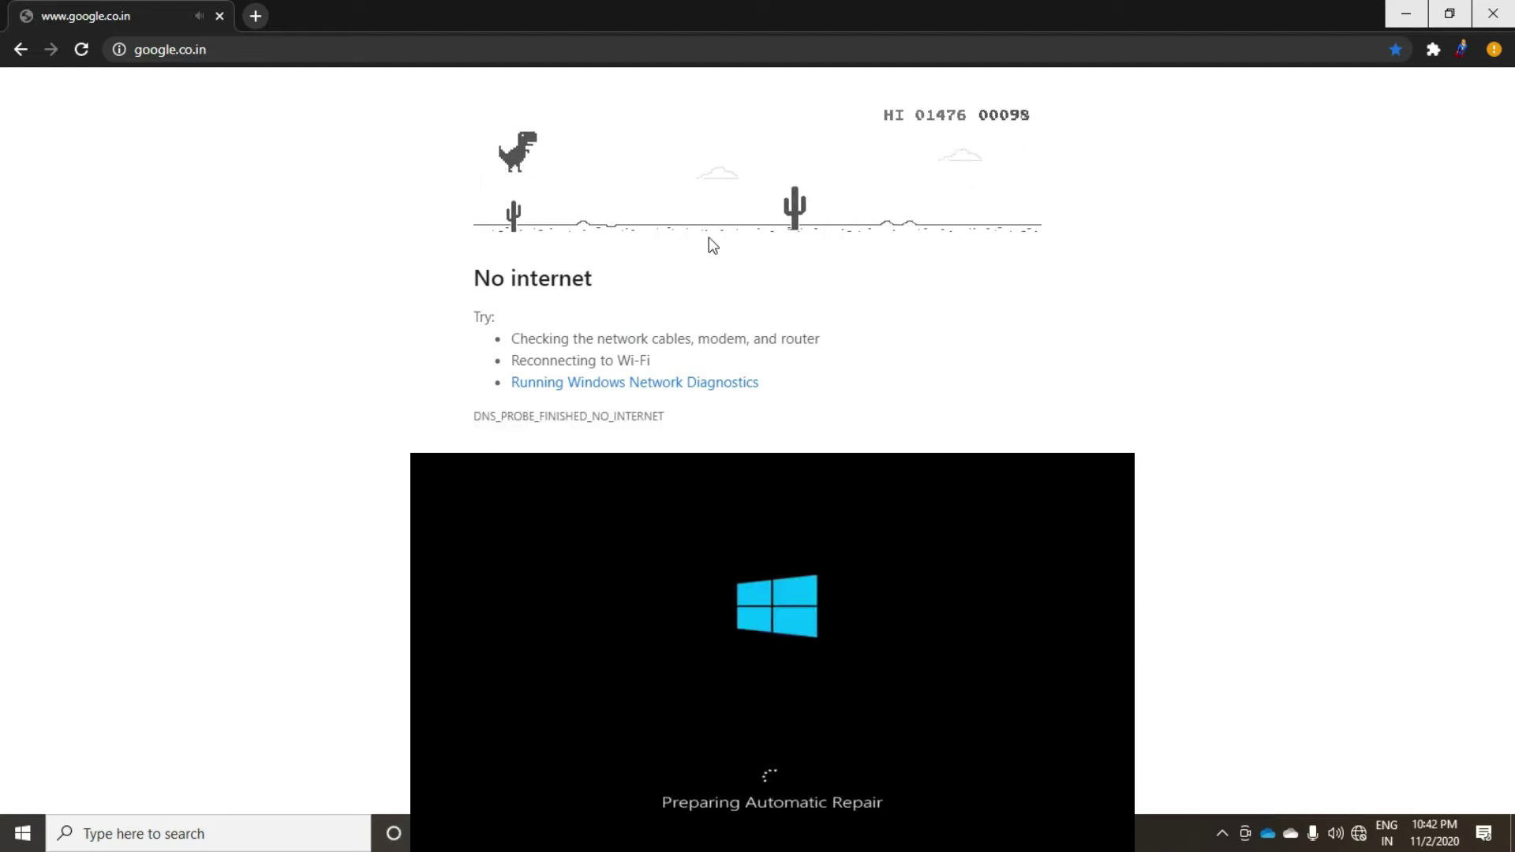
key(space)
key(space)
key(space)
key(space)
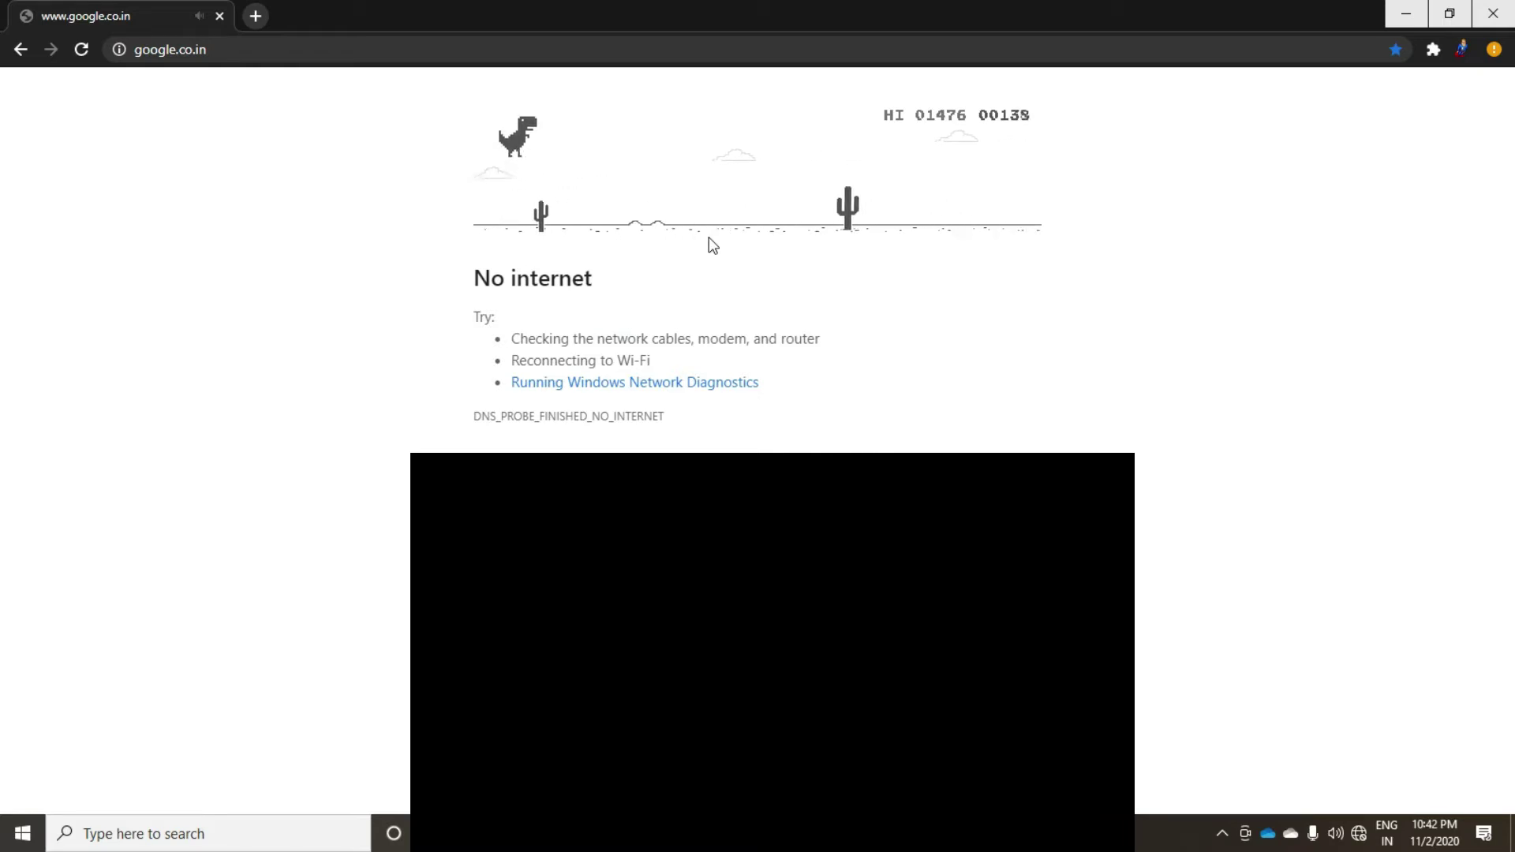
key(space)
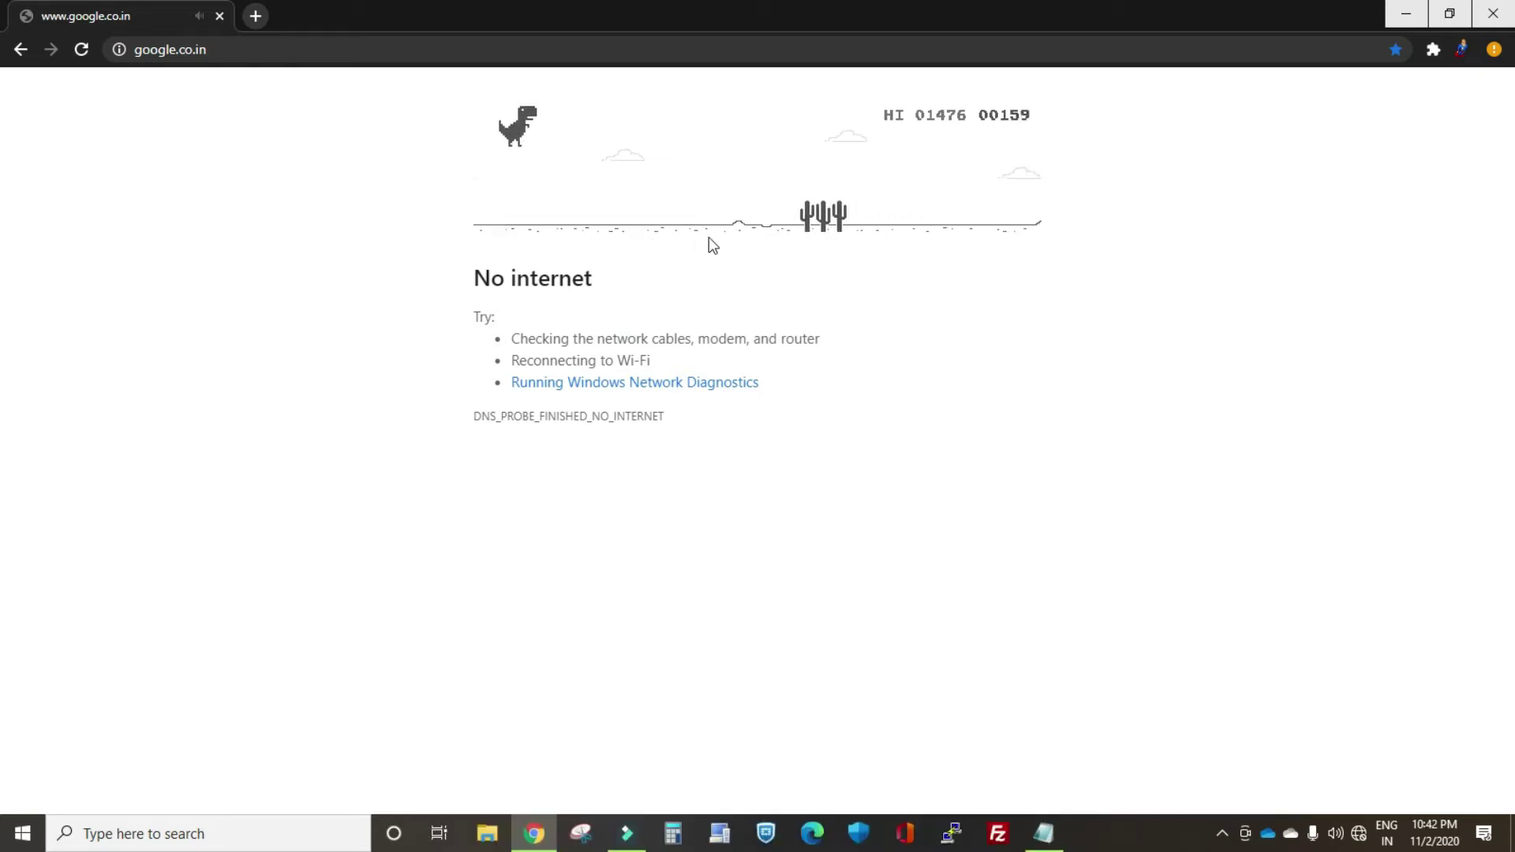
key(space)
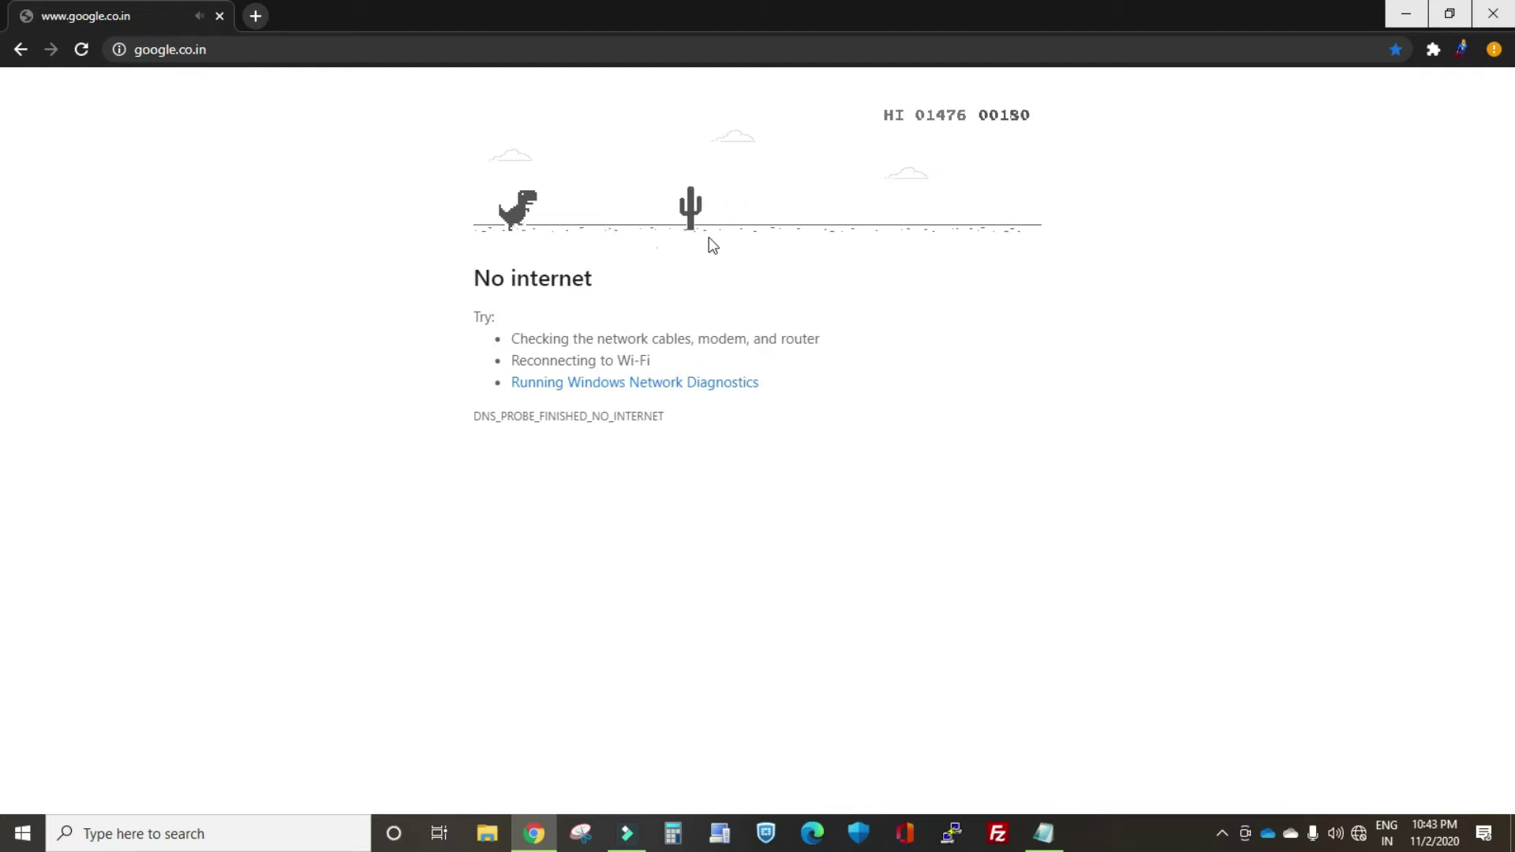
key(space)
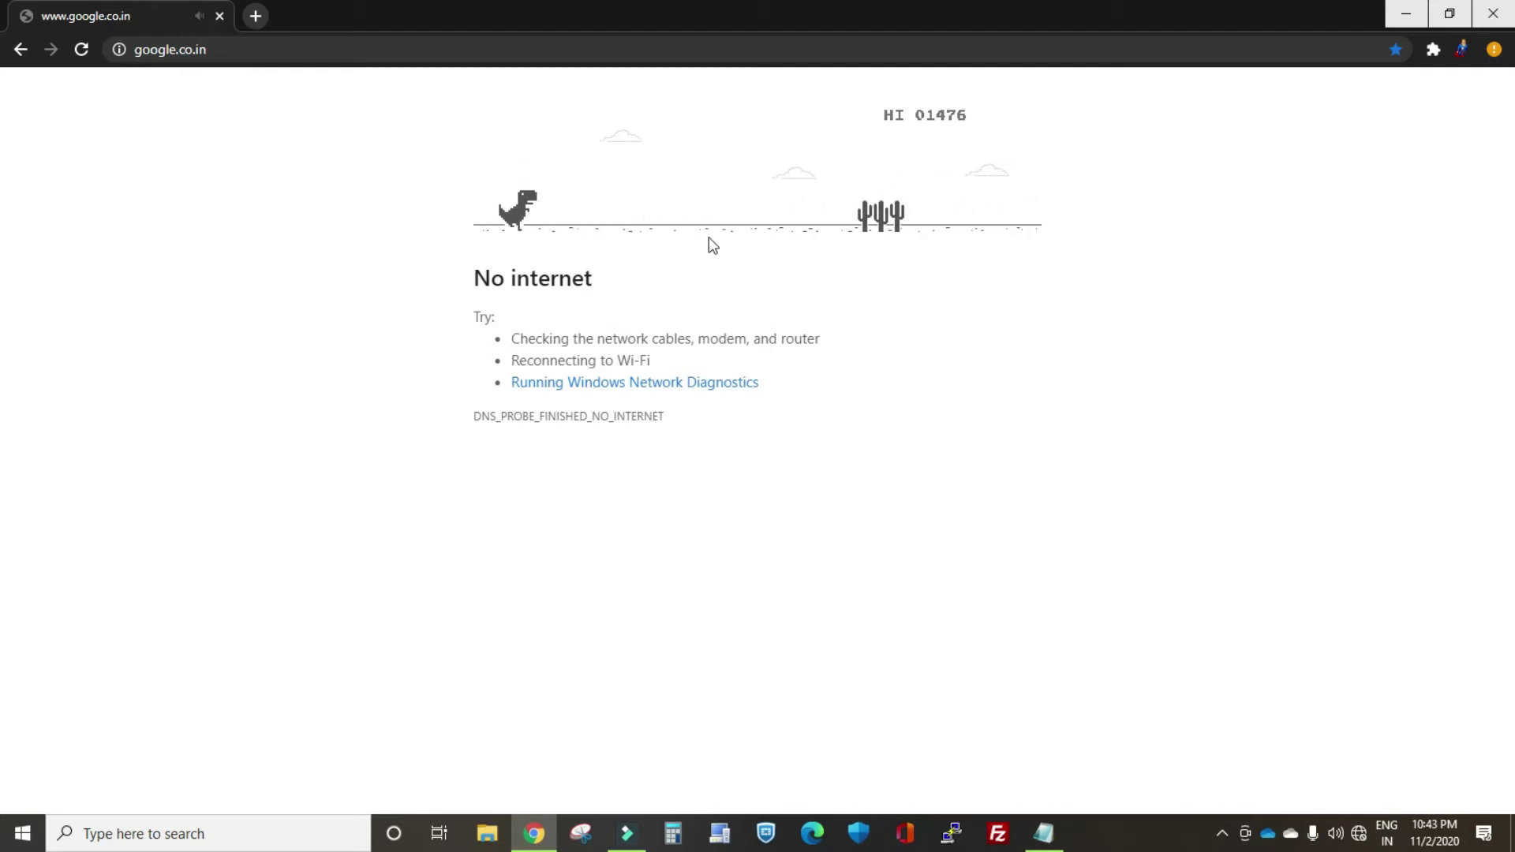
key(space)
key(space)
key(space)
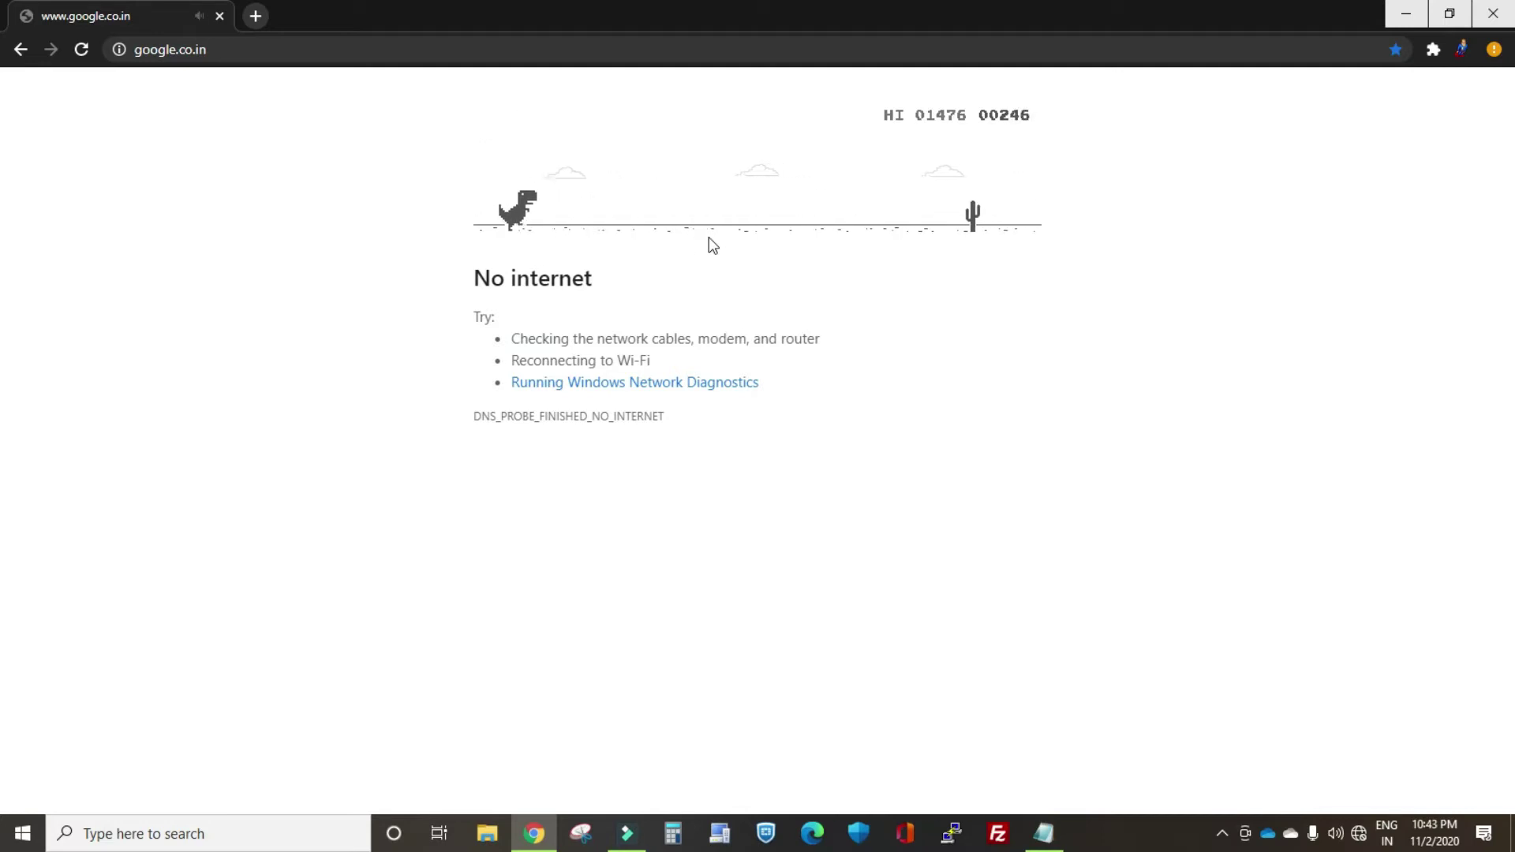
key(space)
key(space)
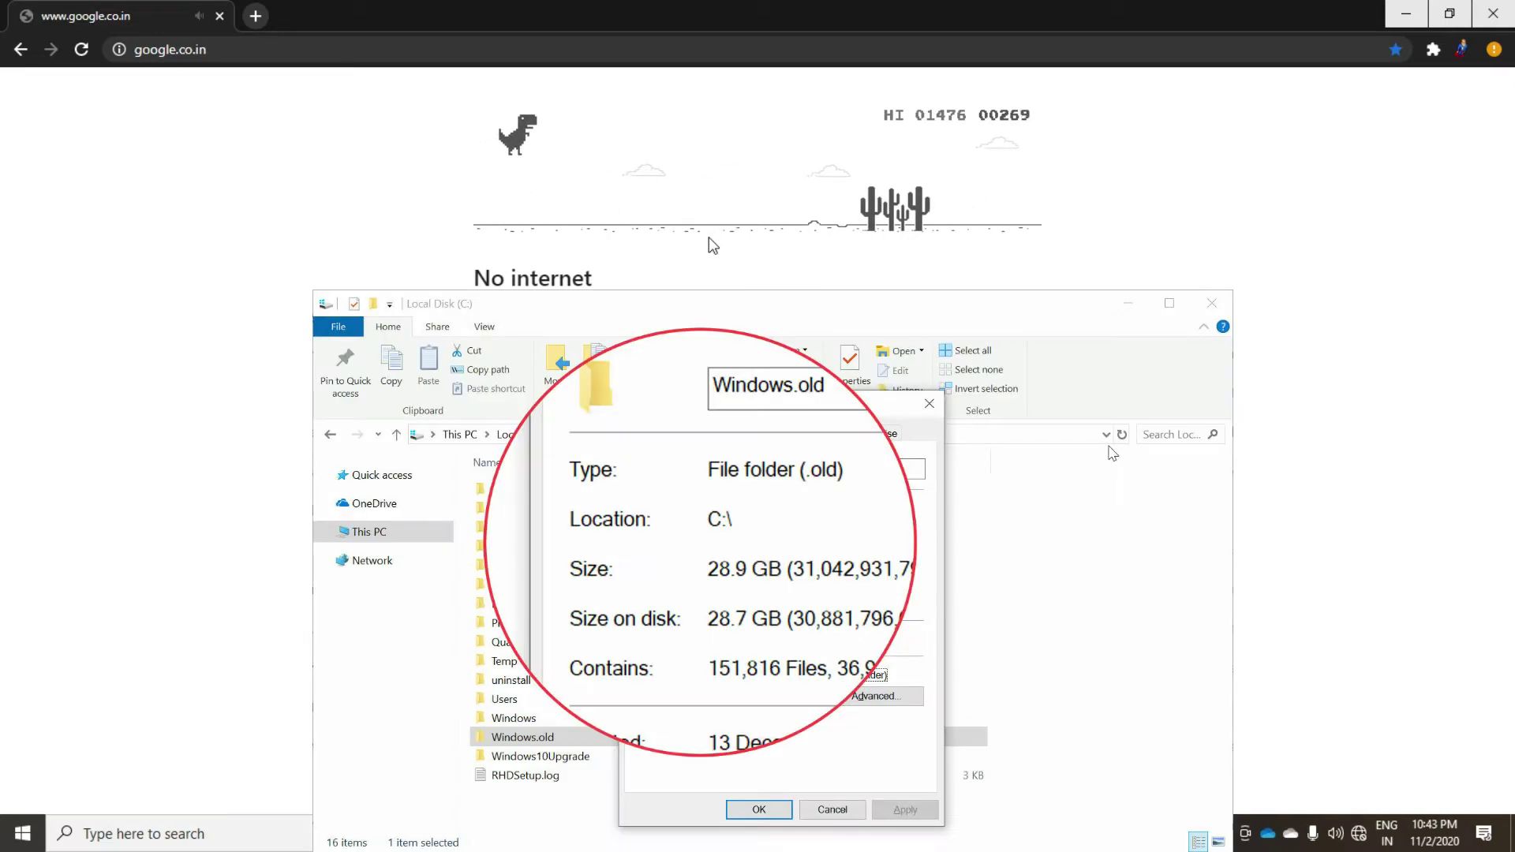
key(space)
key(space)
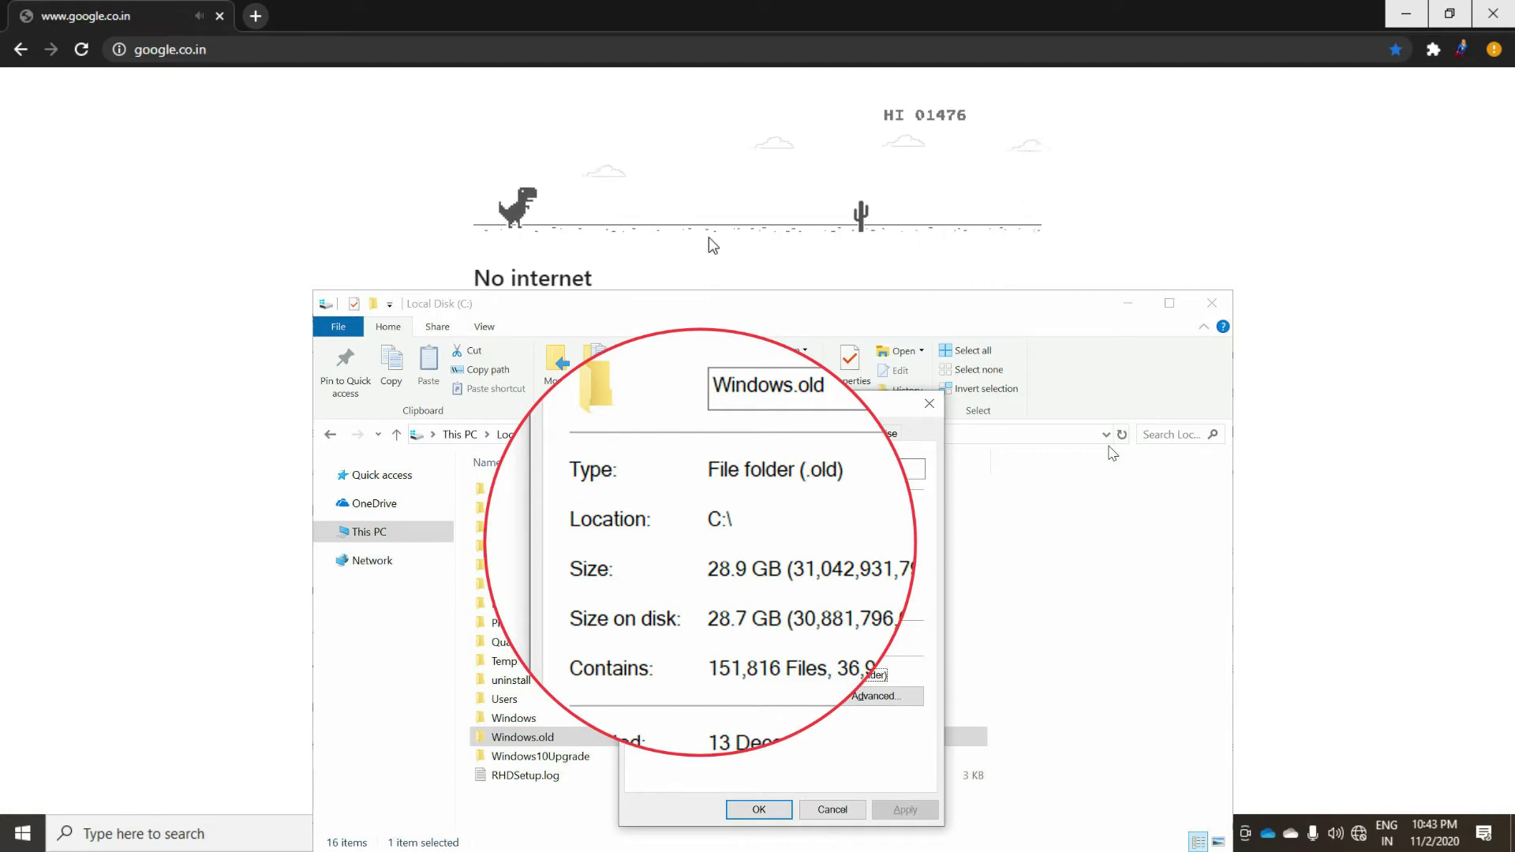
key(space)
key(space)
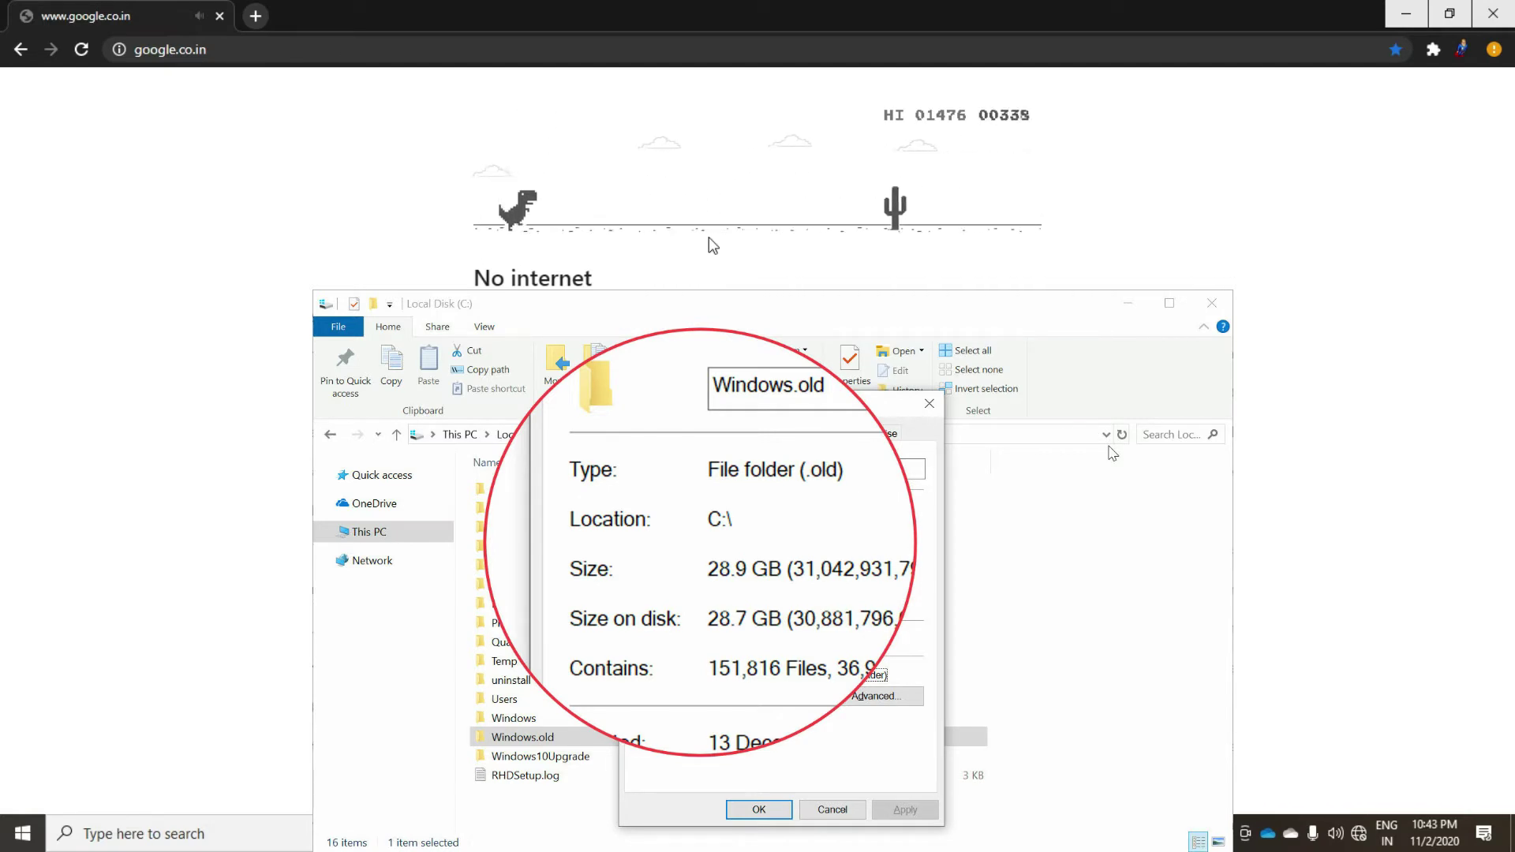
key(space)
key(space)
key(space)
key(space)
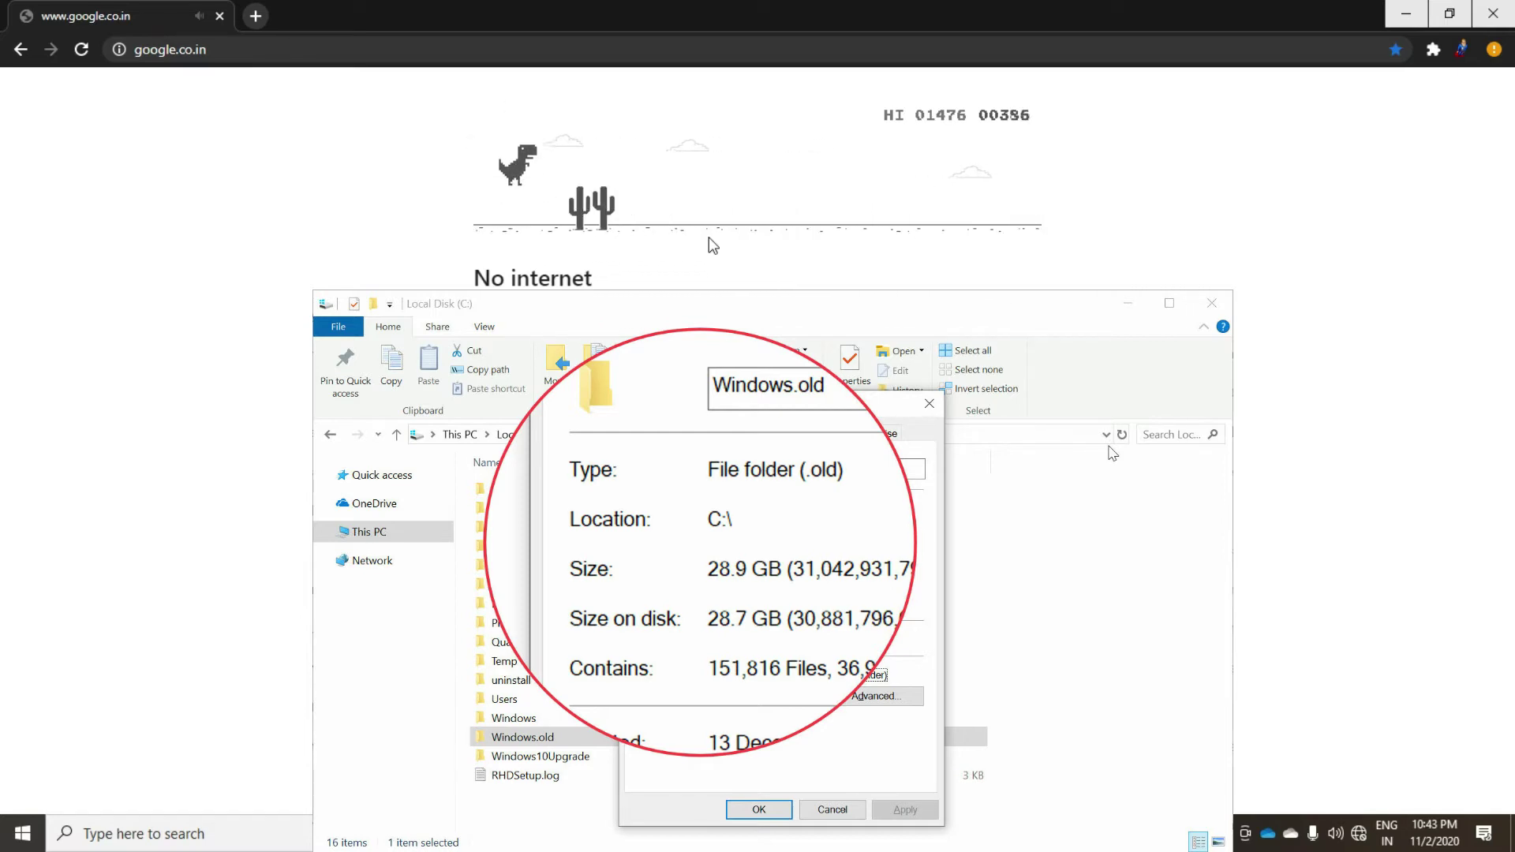
key(space)
key(space)
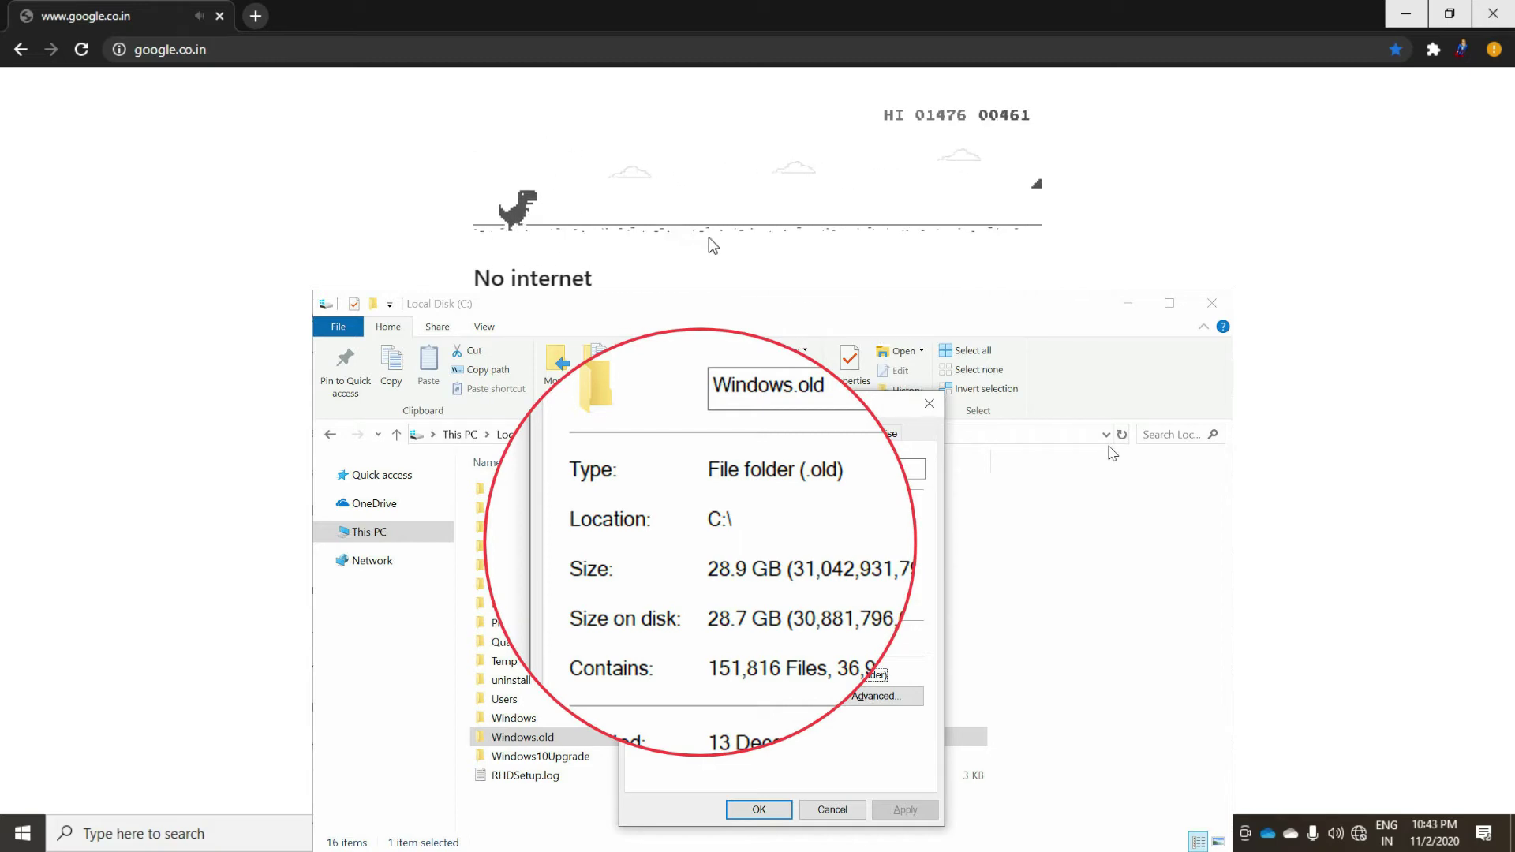
key(space)
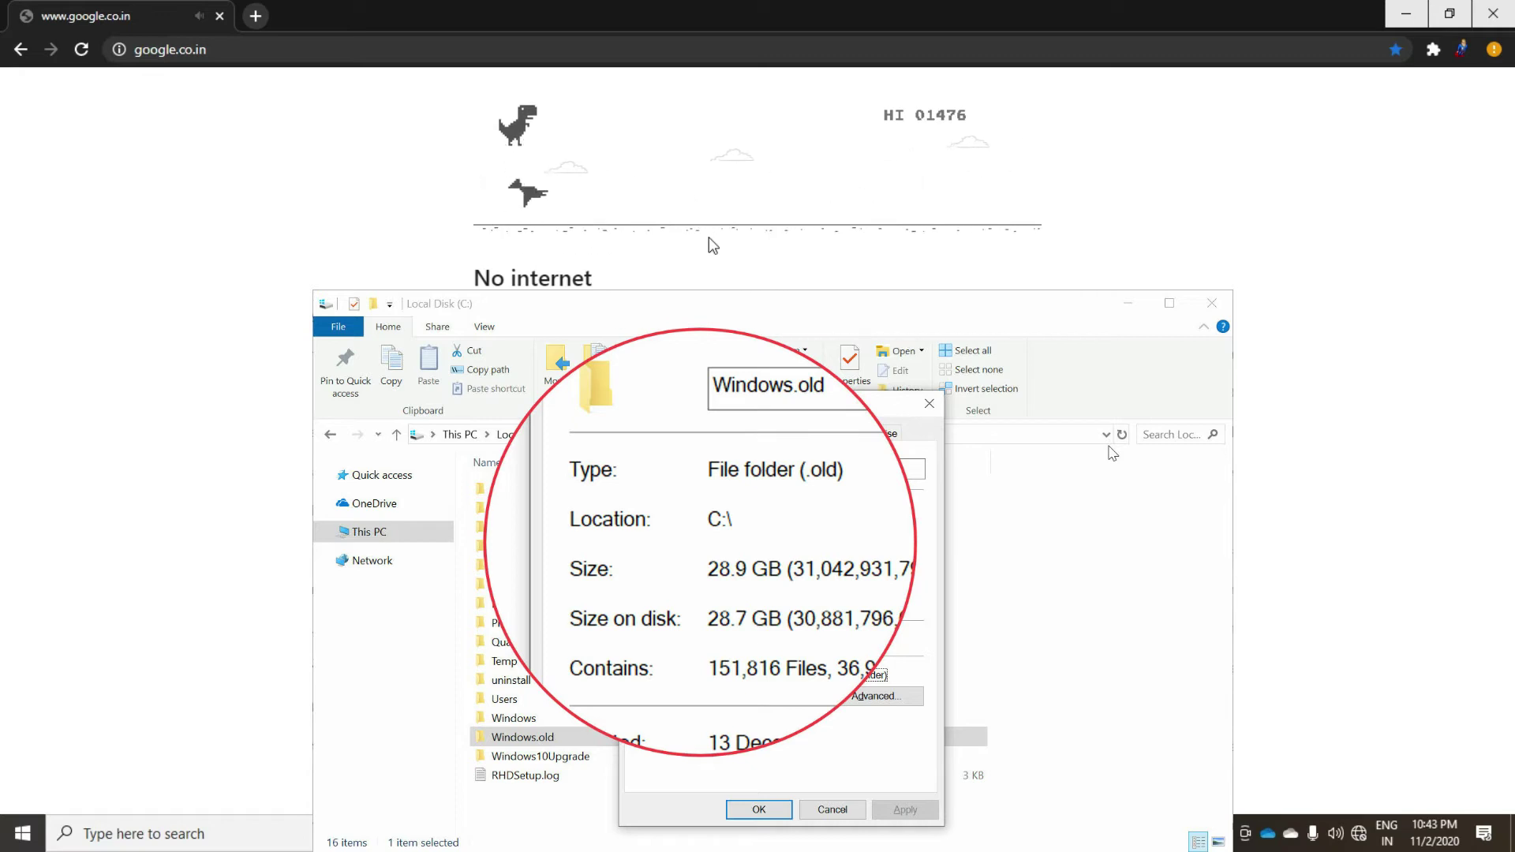
key(space)
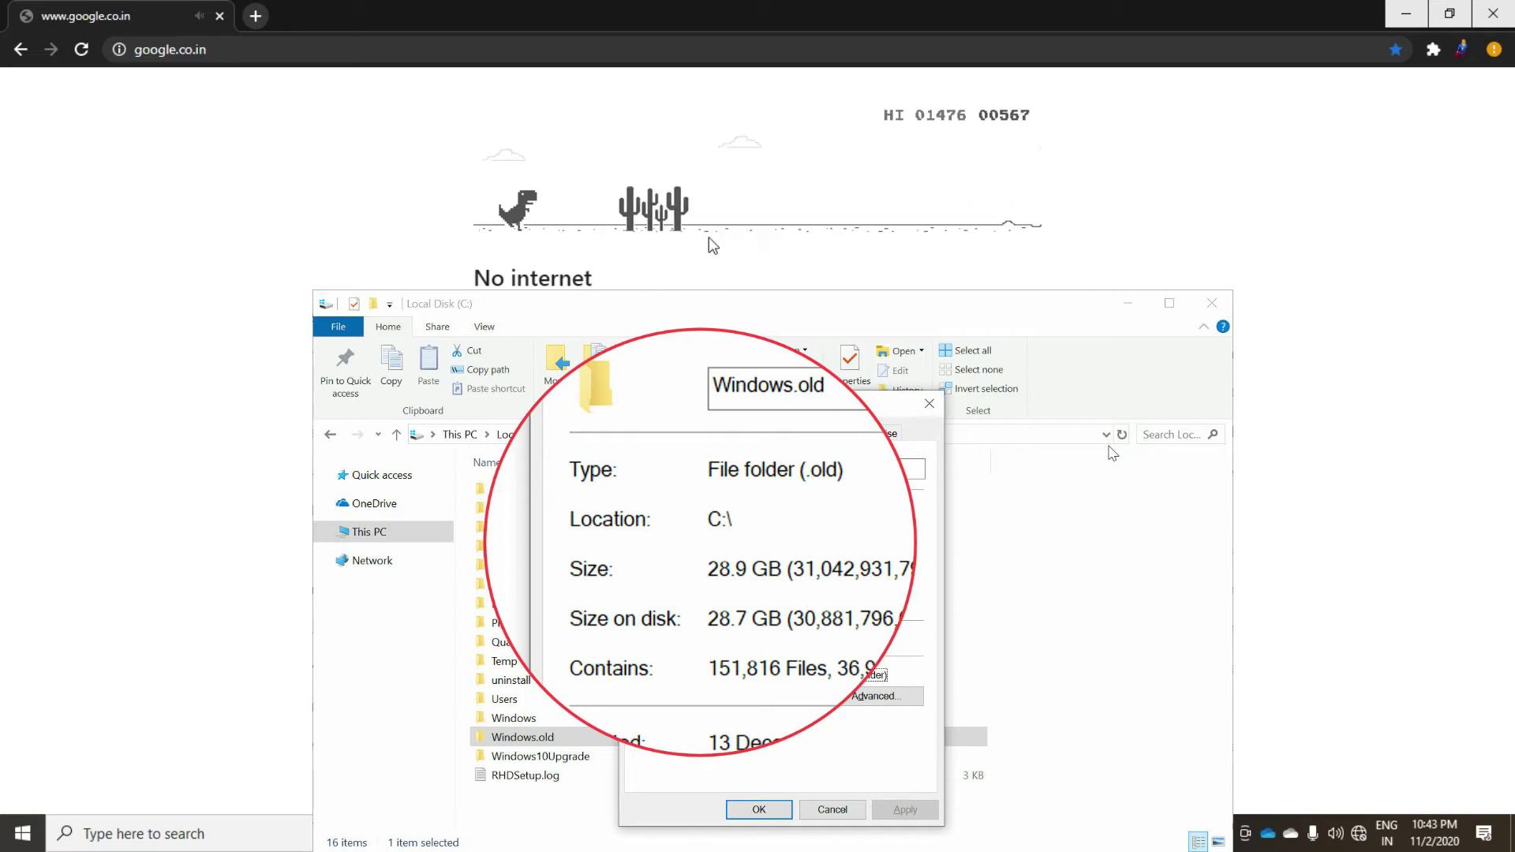
key(space)
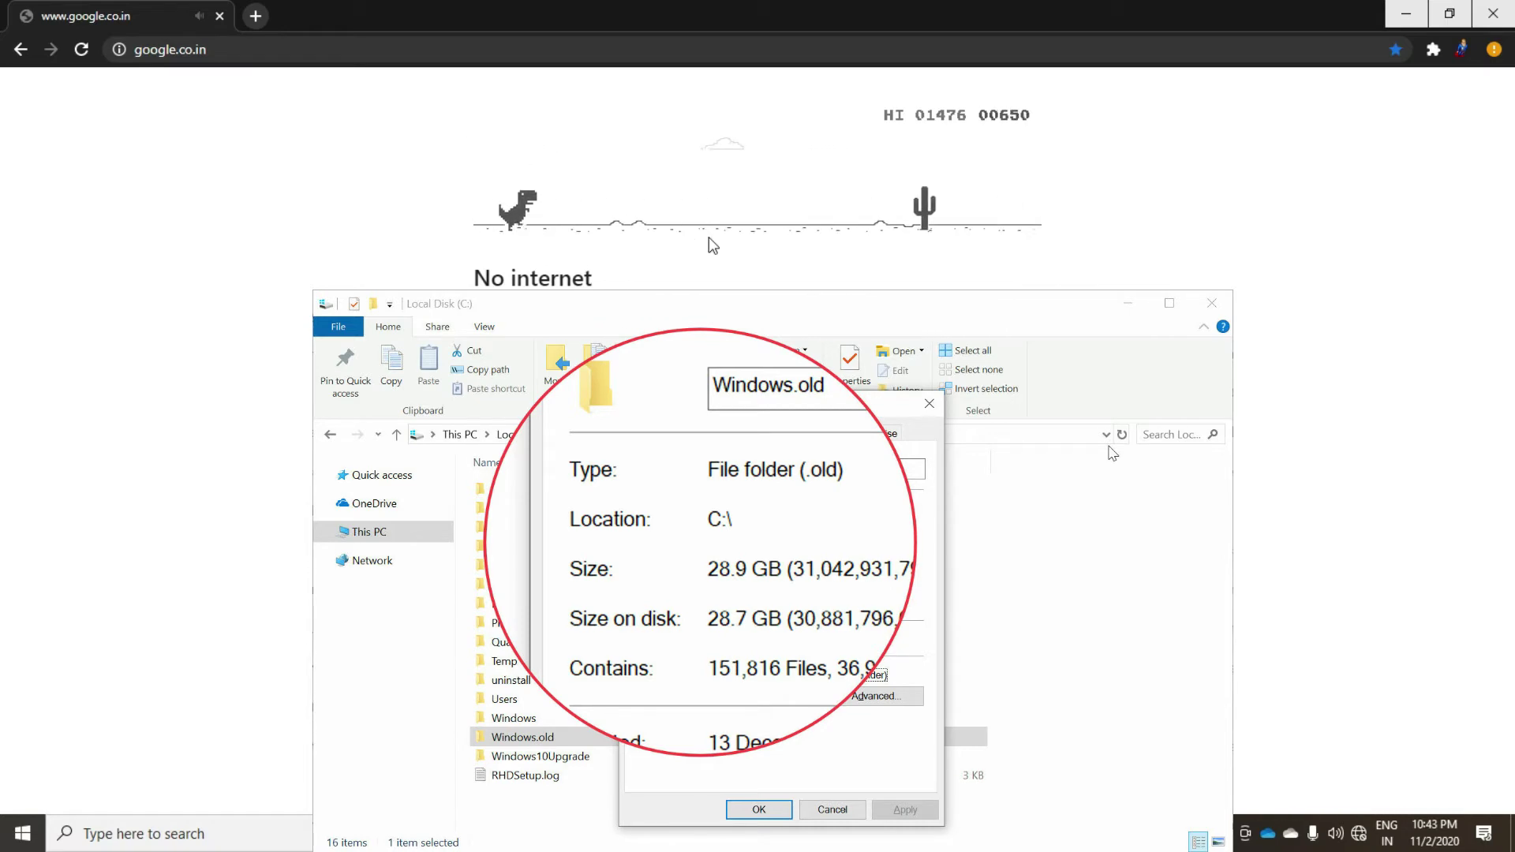
key(space)
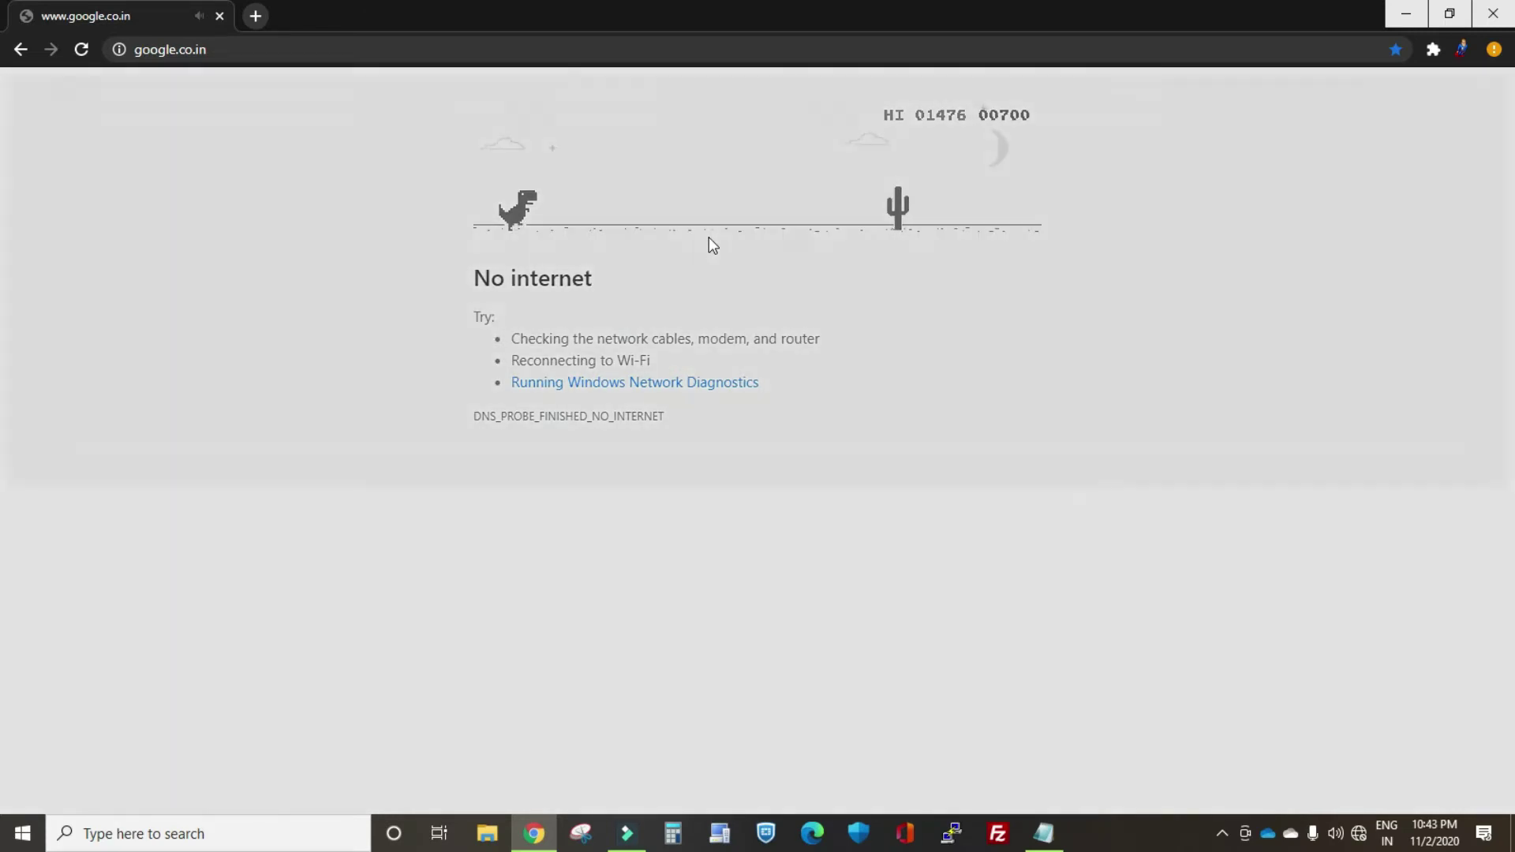
key(space)
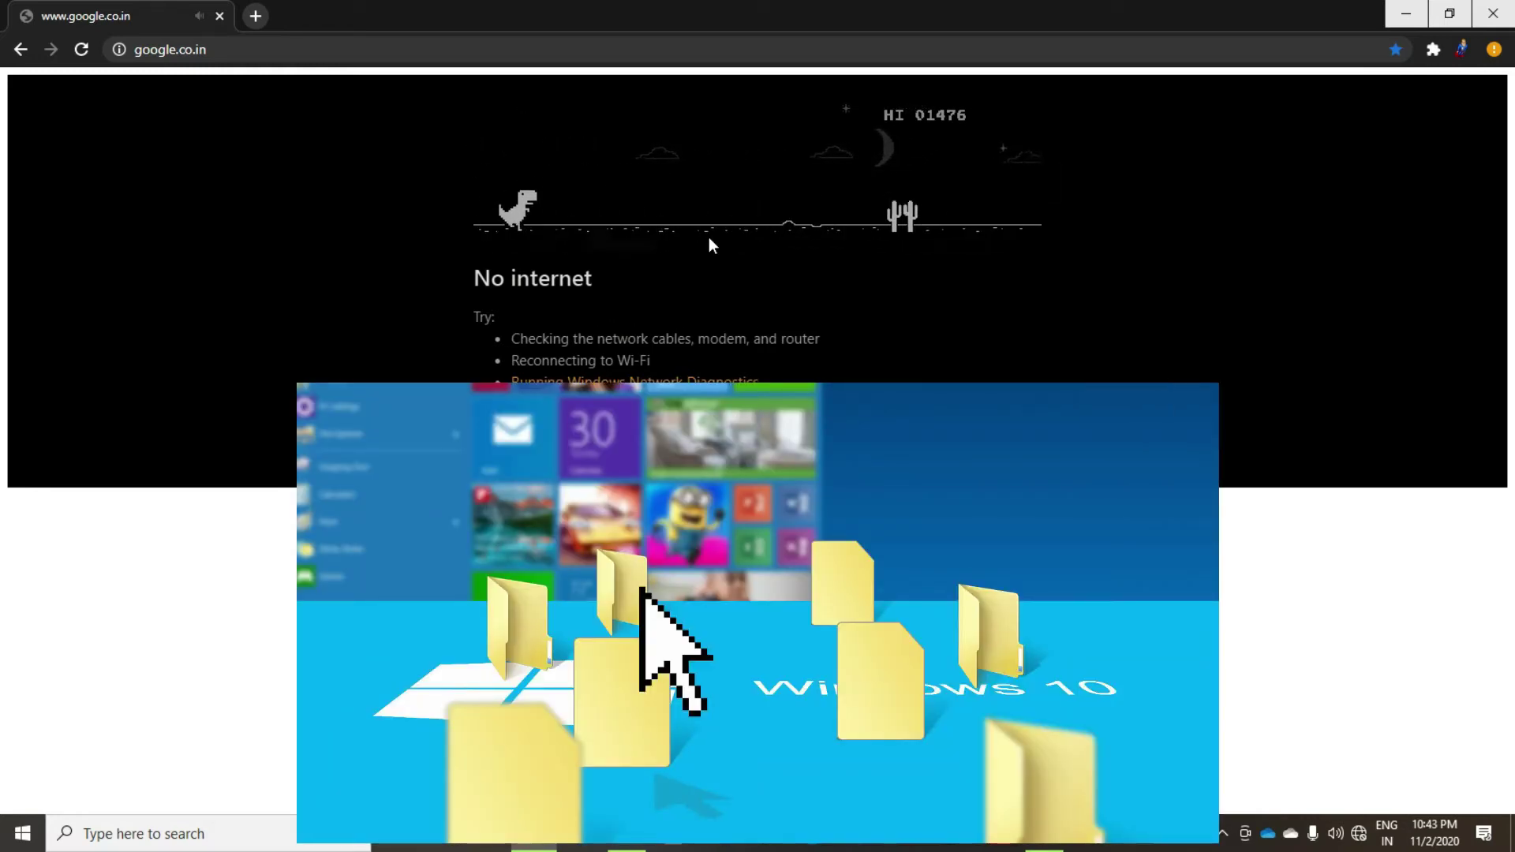
key(space)
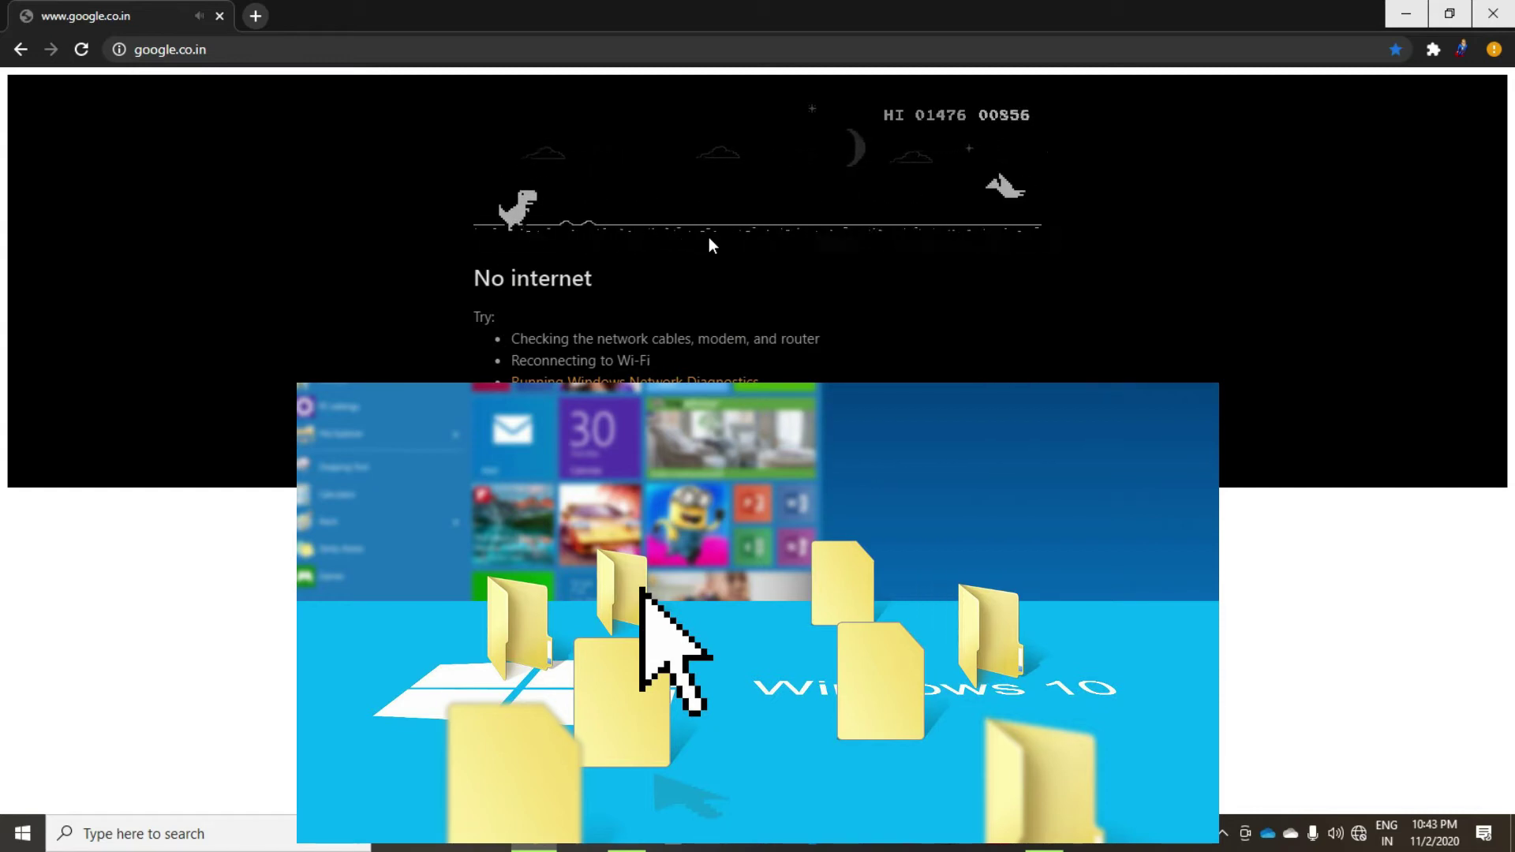
key(space)
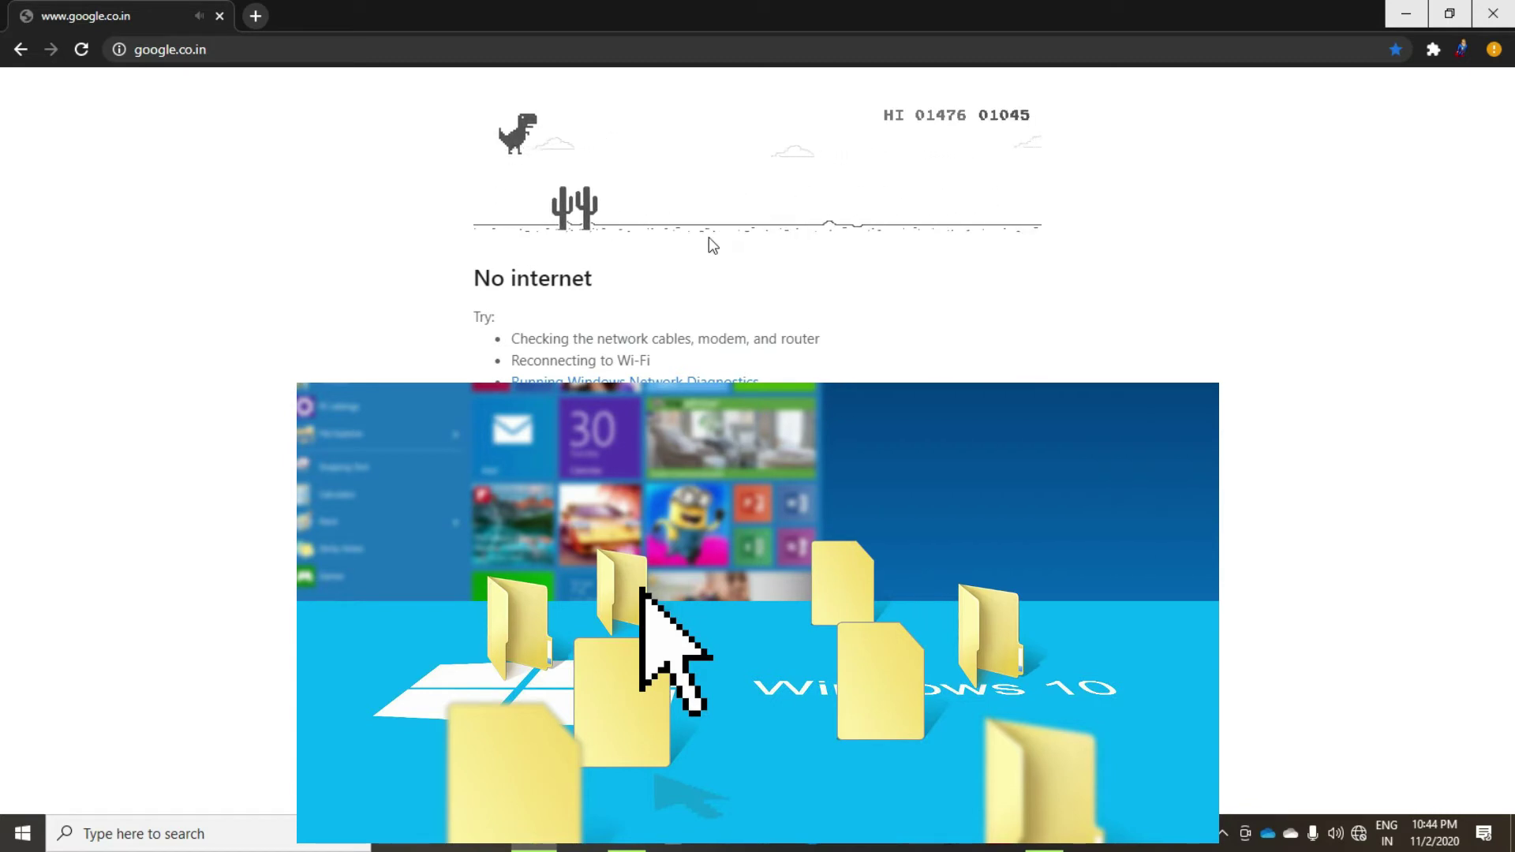
key(space)
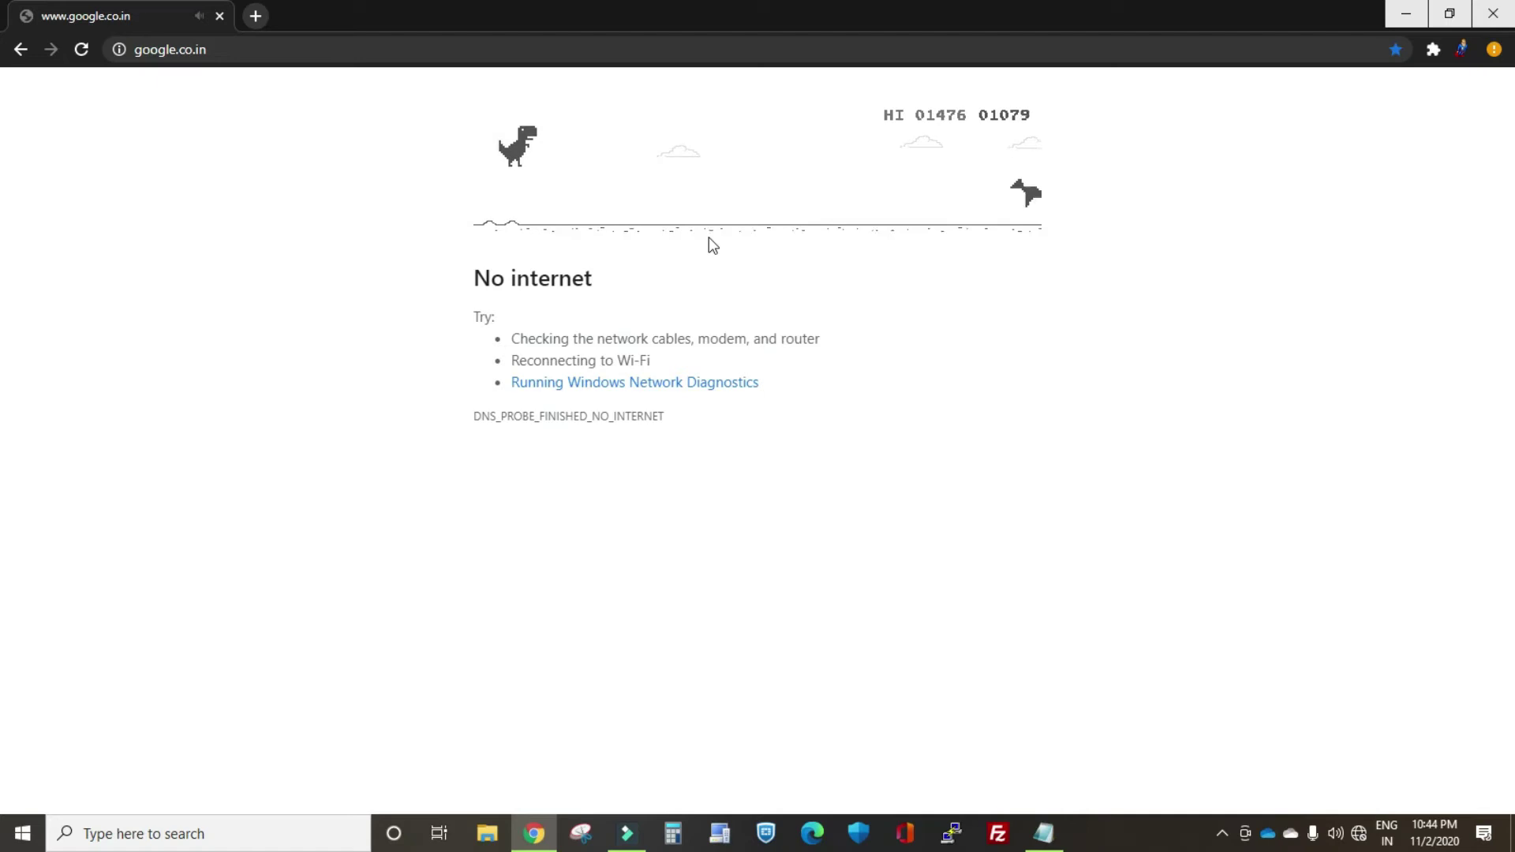
key(space)
key(space)
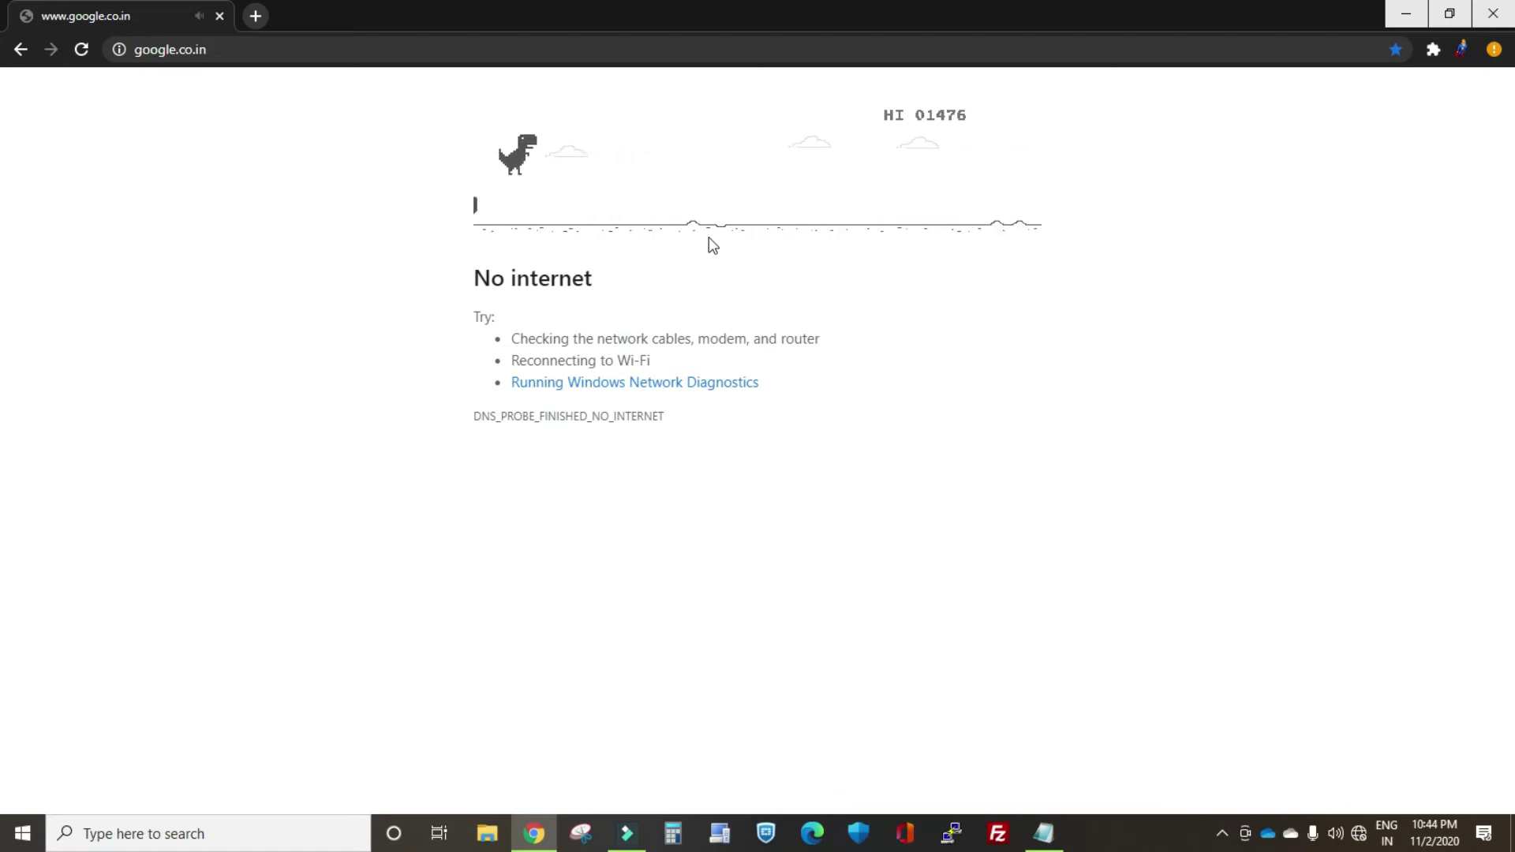
key(space)
key(space)
key(space)
key(space)
key(space)
key(space)
key(space)
key(space)
key(space)
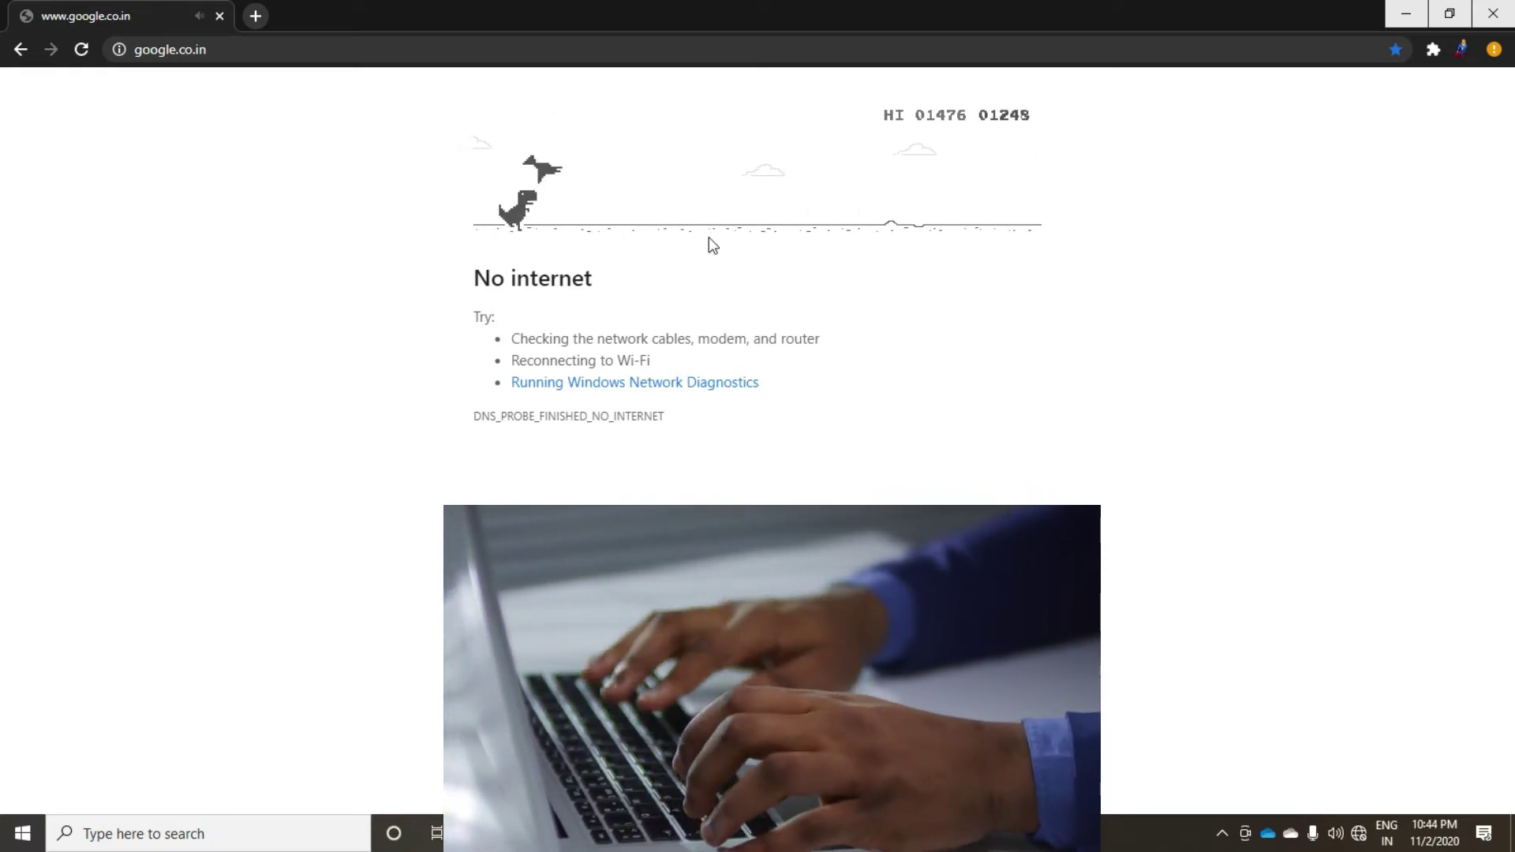
key(space)
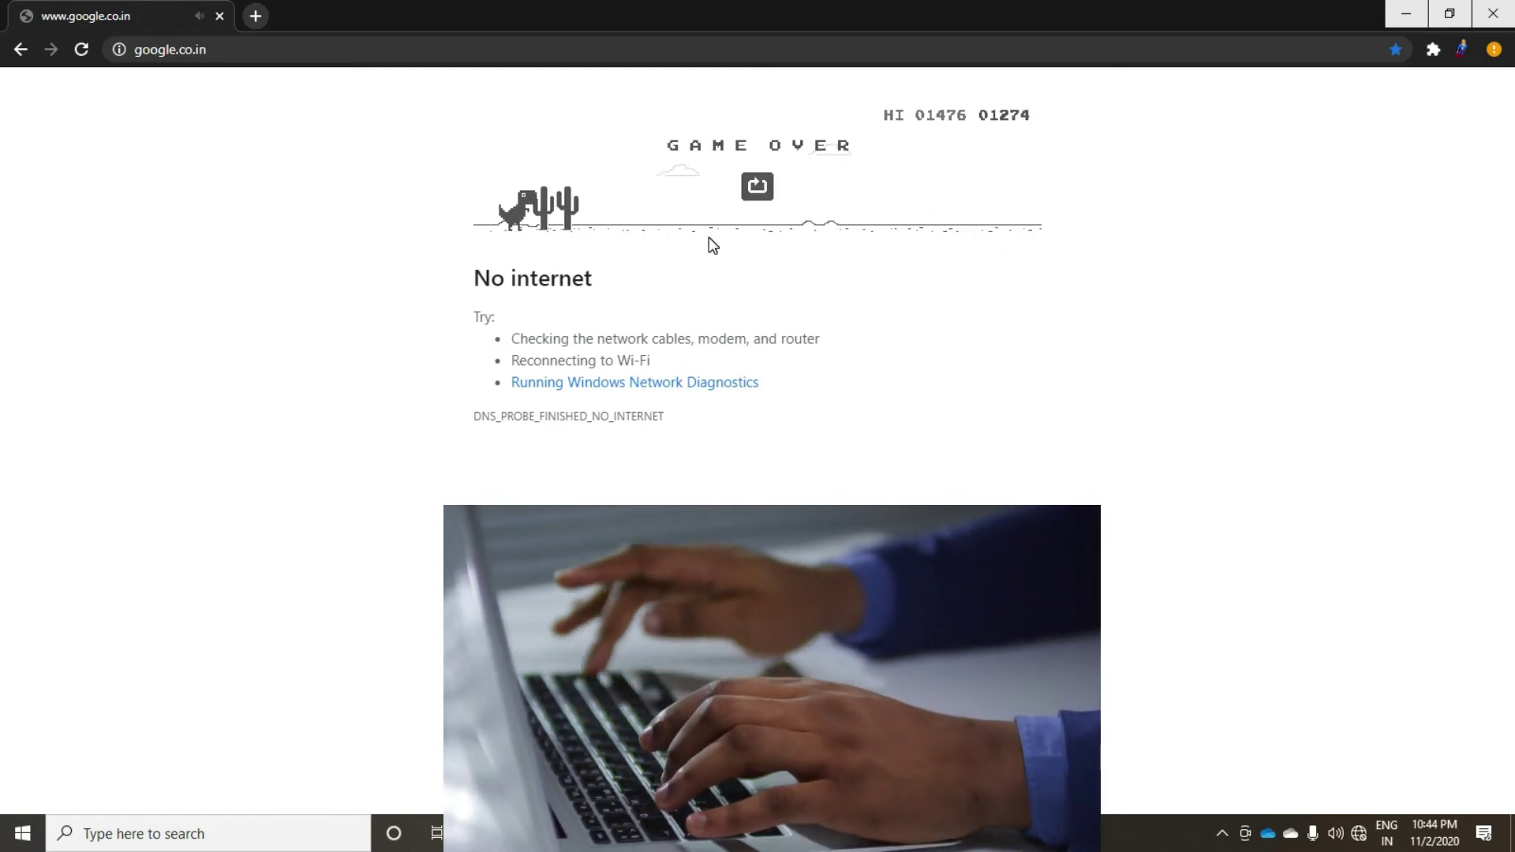
- Restart the dinosaur game after each collision and jump over the oncoming cacti until the run ends
key(space)
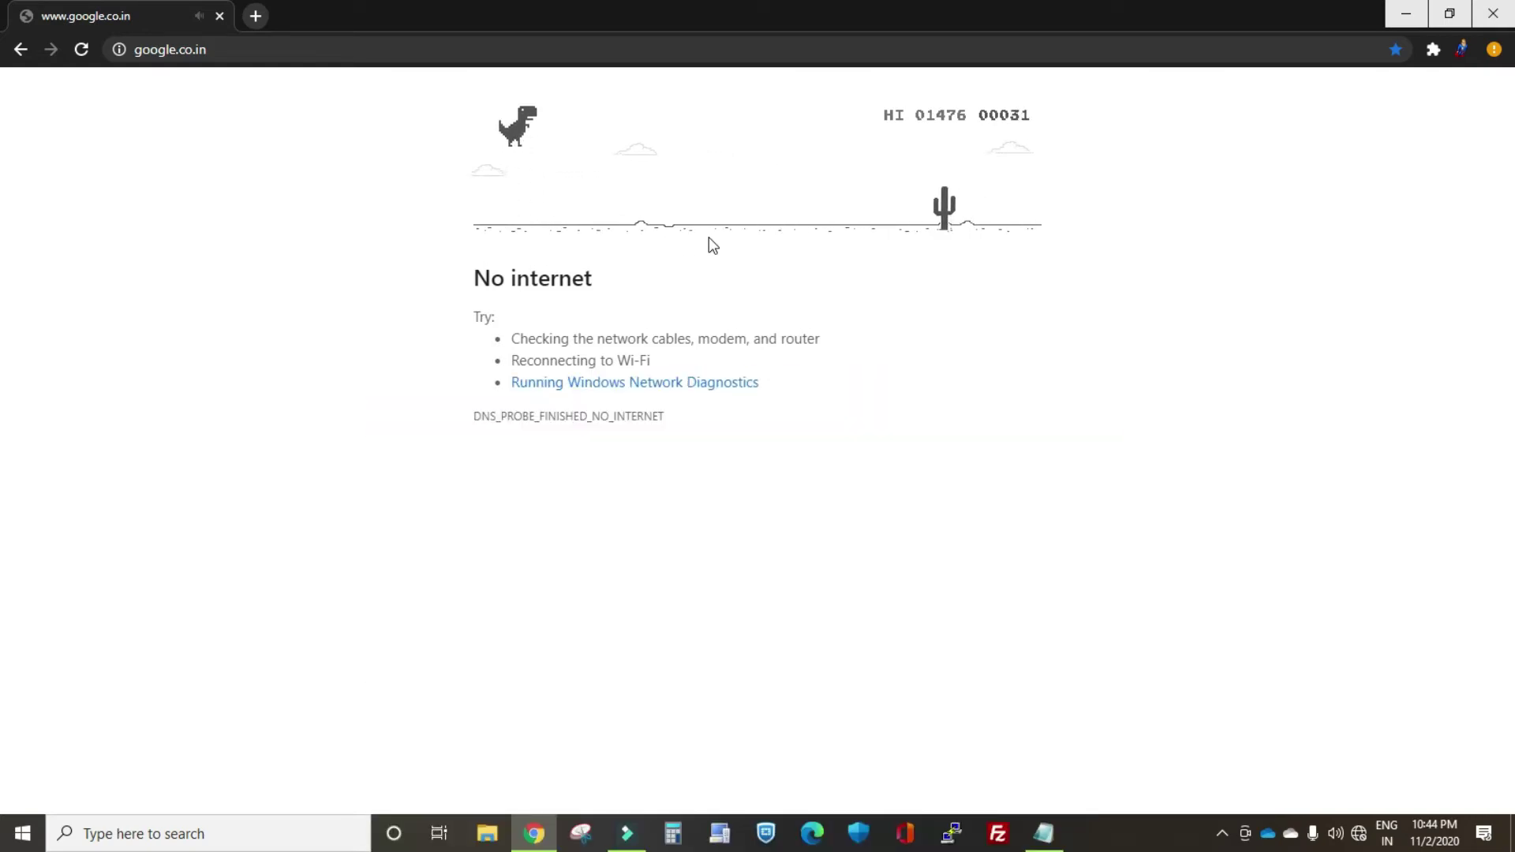
key(space)
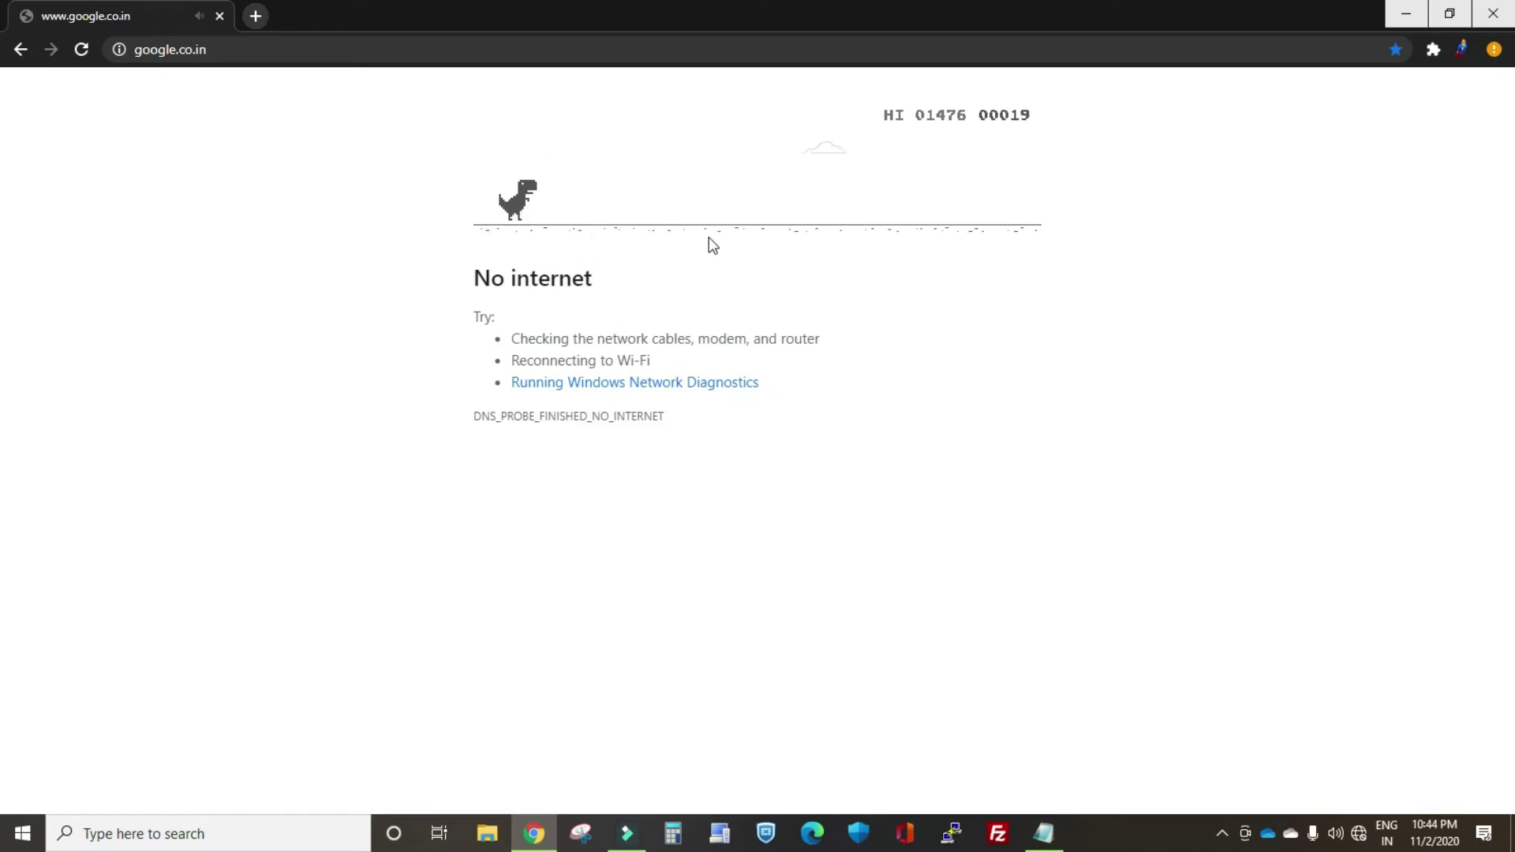
key(space)
key(space)
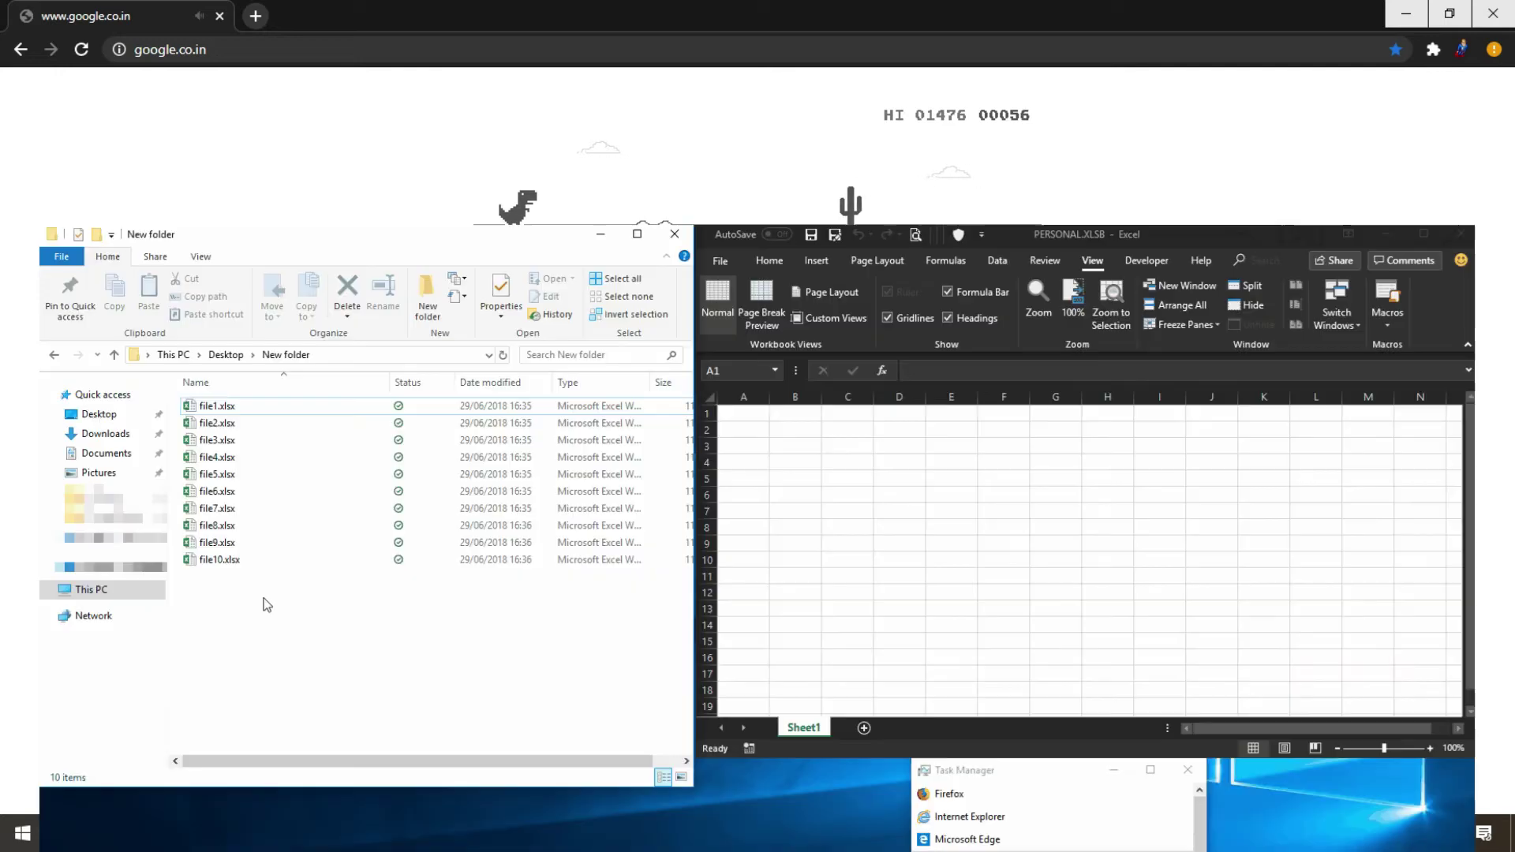
key(space)
key(space)
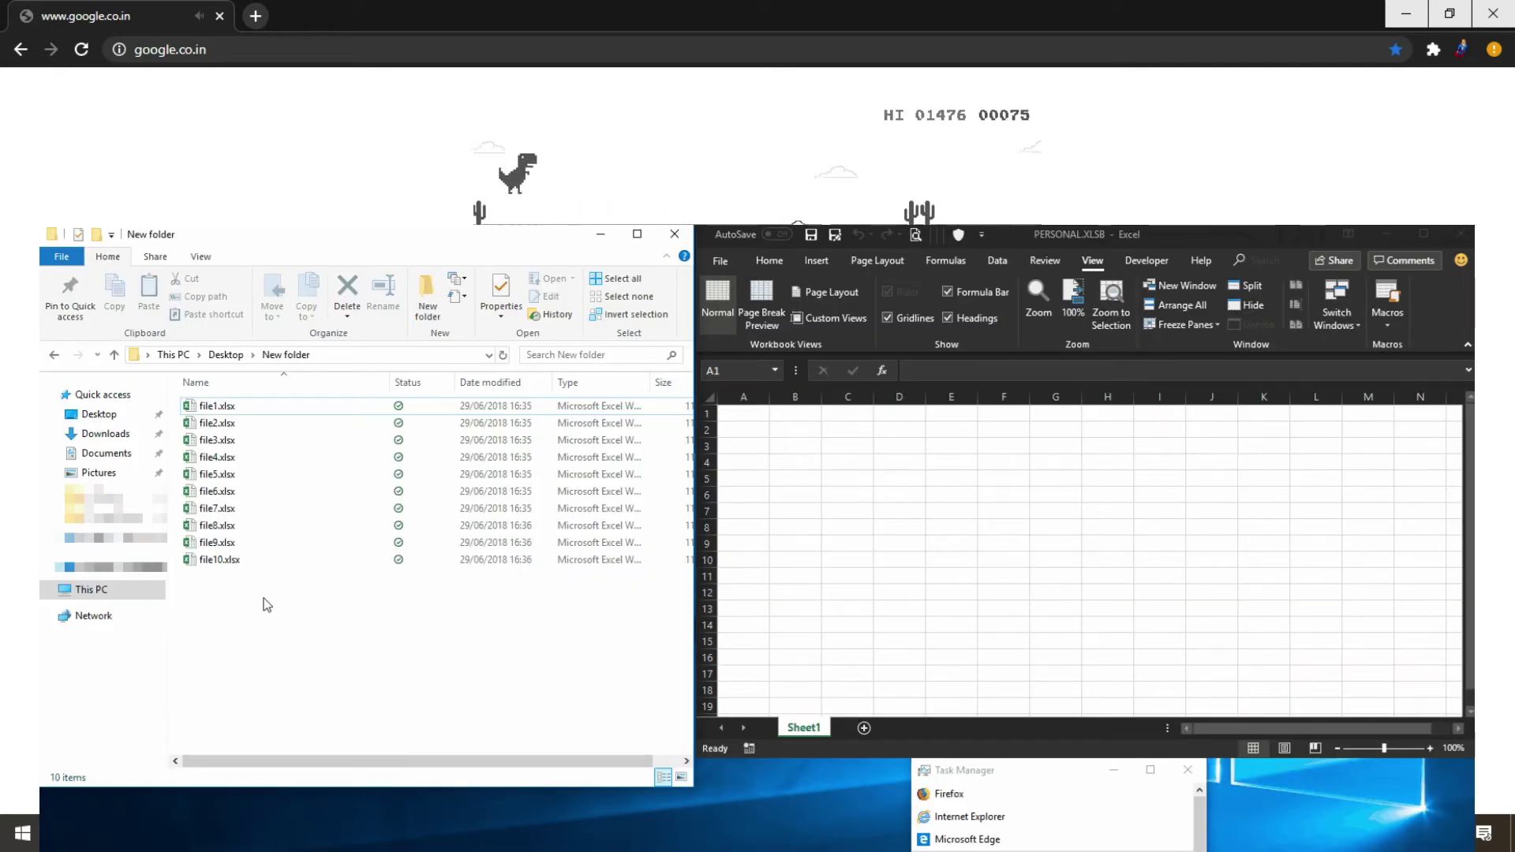
key(space)
key(space)
key(space)
key(space)
key(space)
key(space)
key(space)
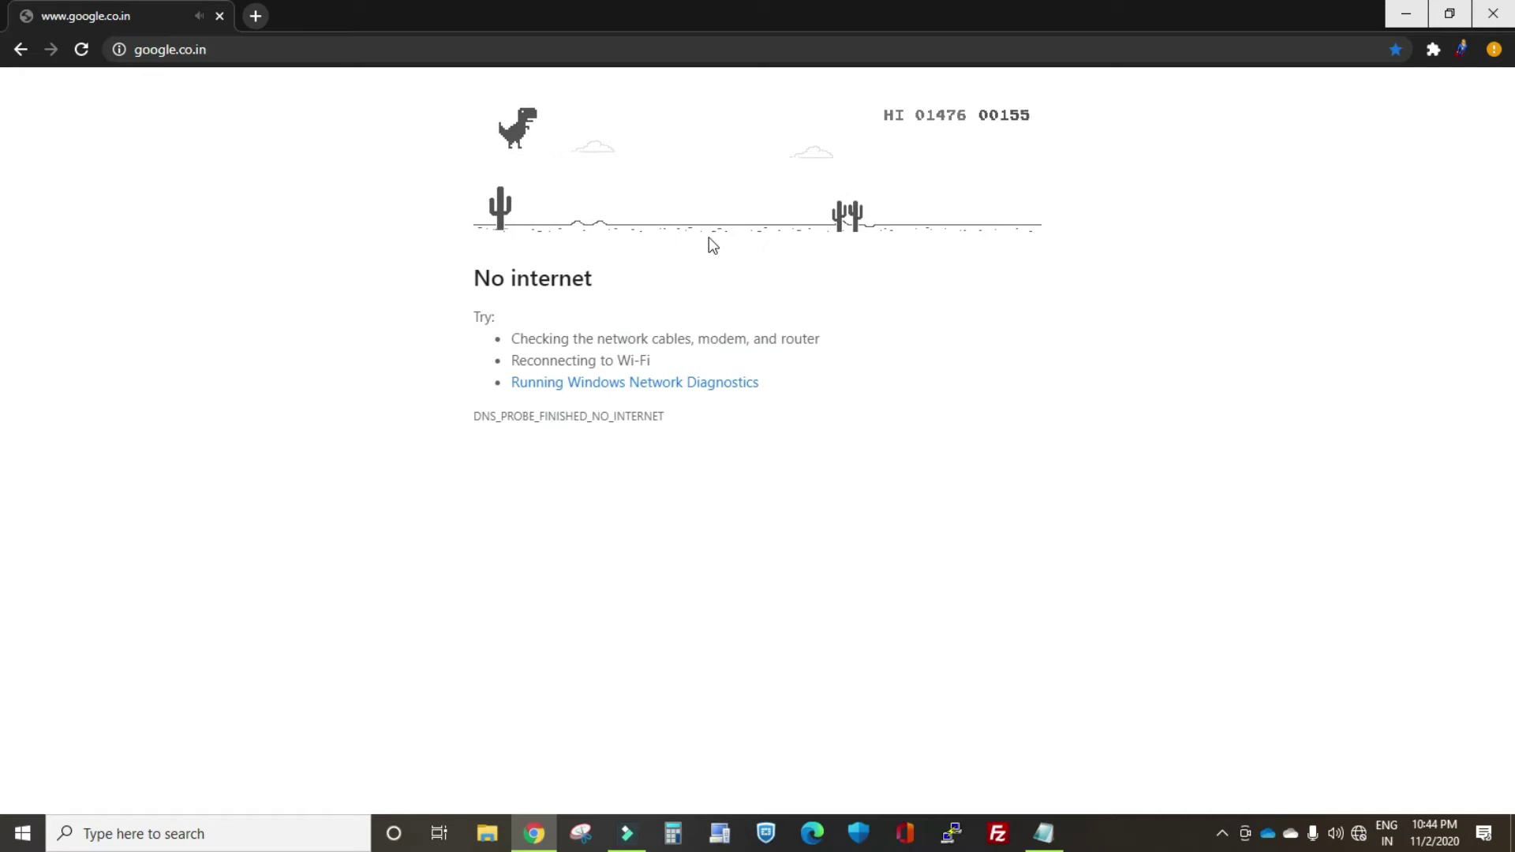
key(space)
key(space)
key(space)
key(space)
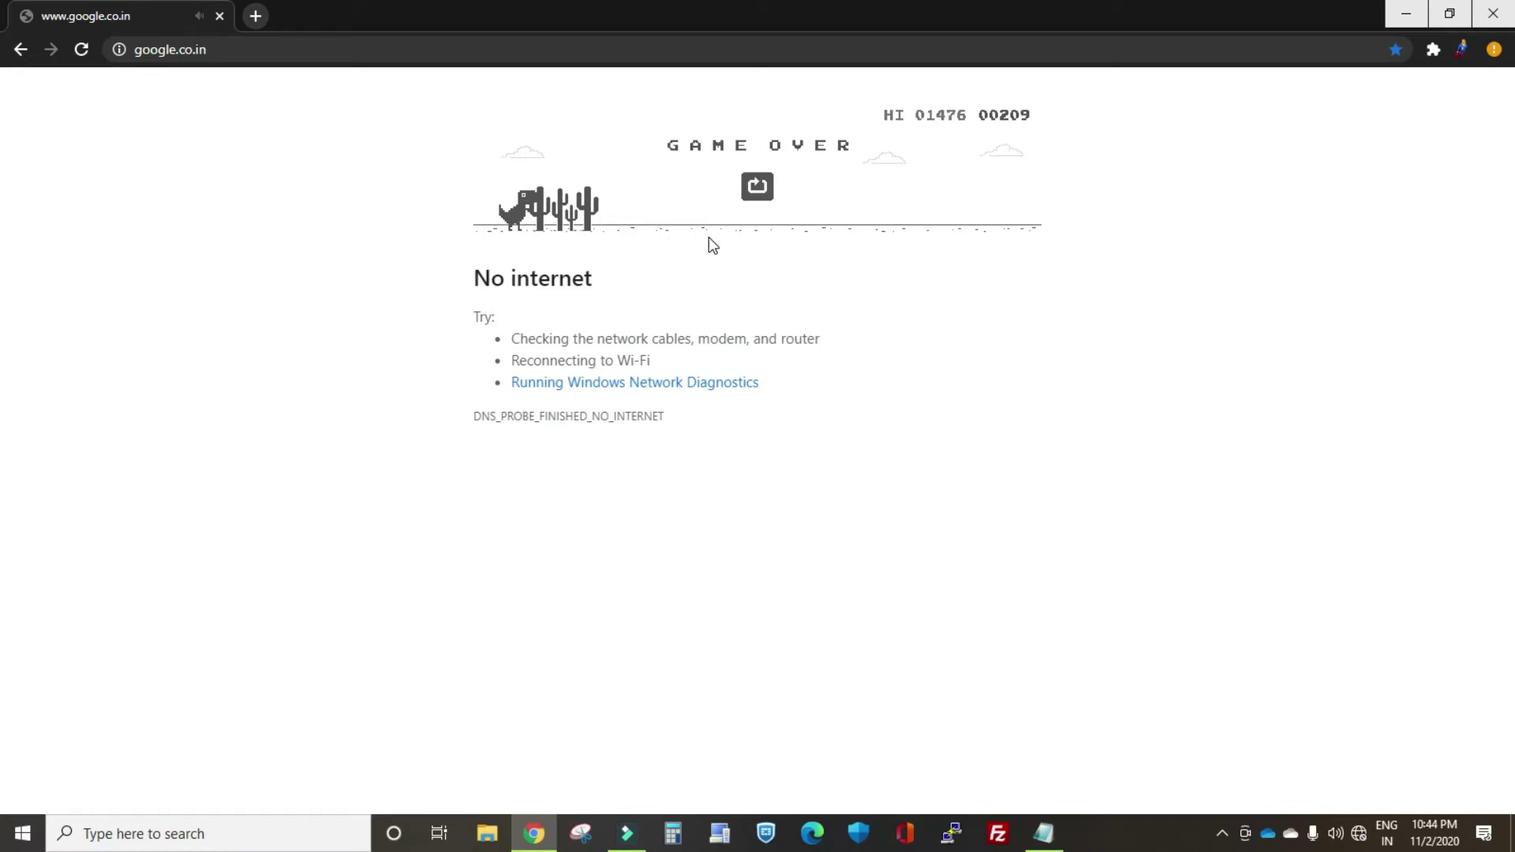
- Start a new run of the dinosaur game and keep clearing the cacti and pterodactyls until the dinosaur collides
key(space)
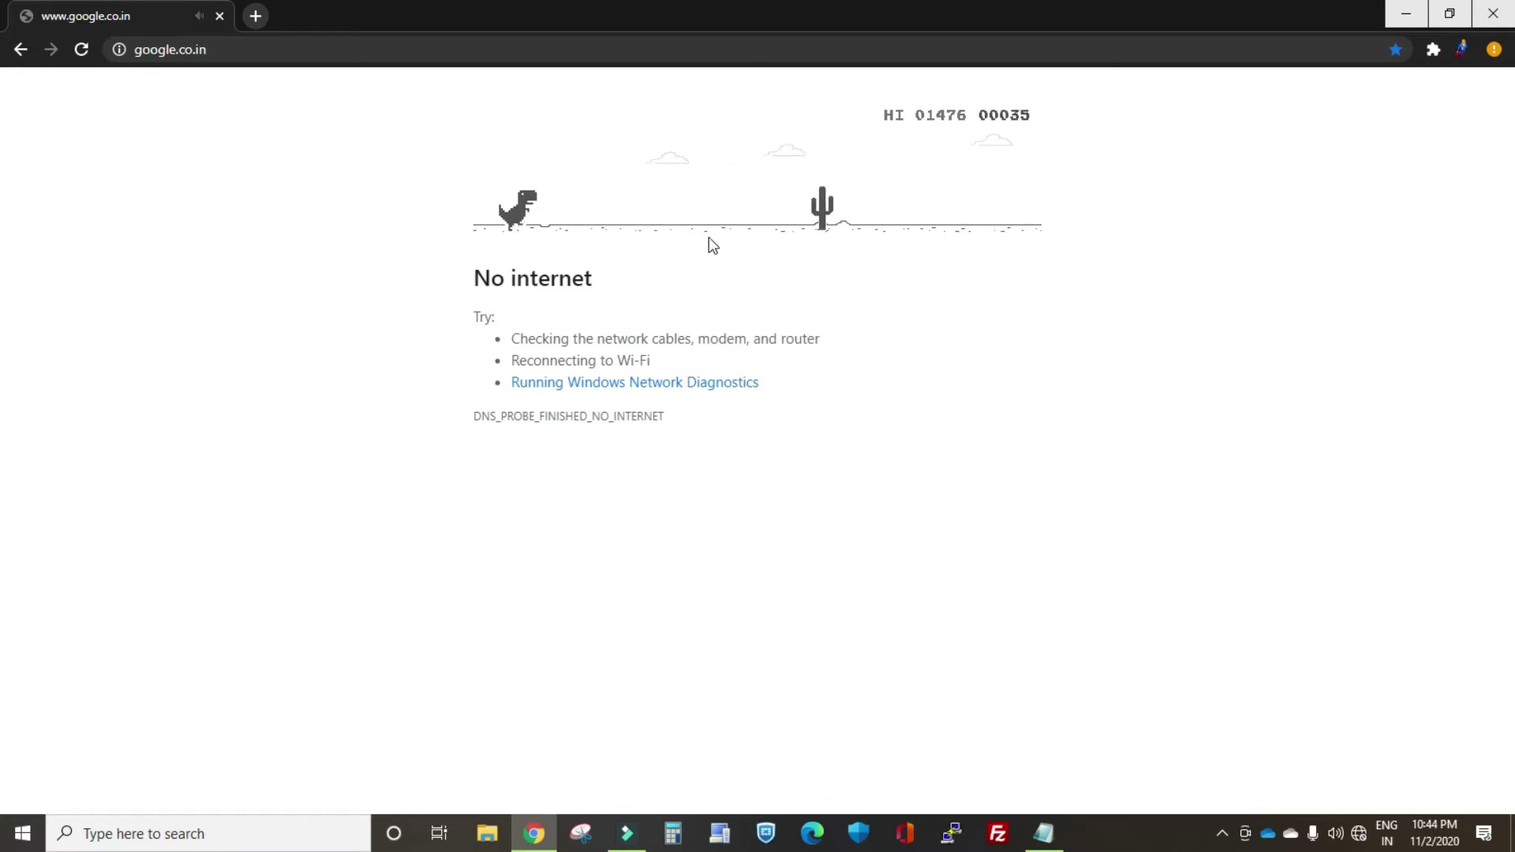
key(space)
key(space)
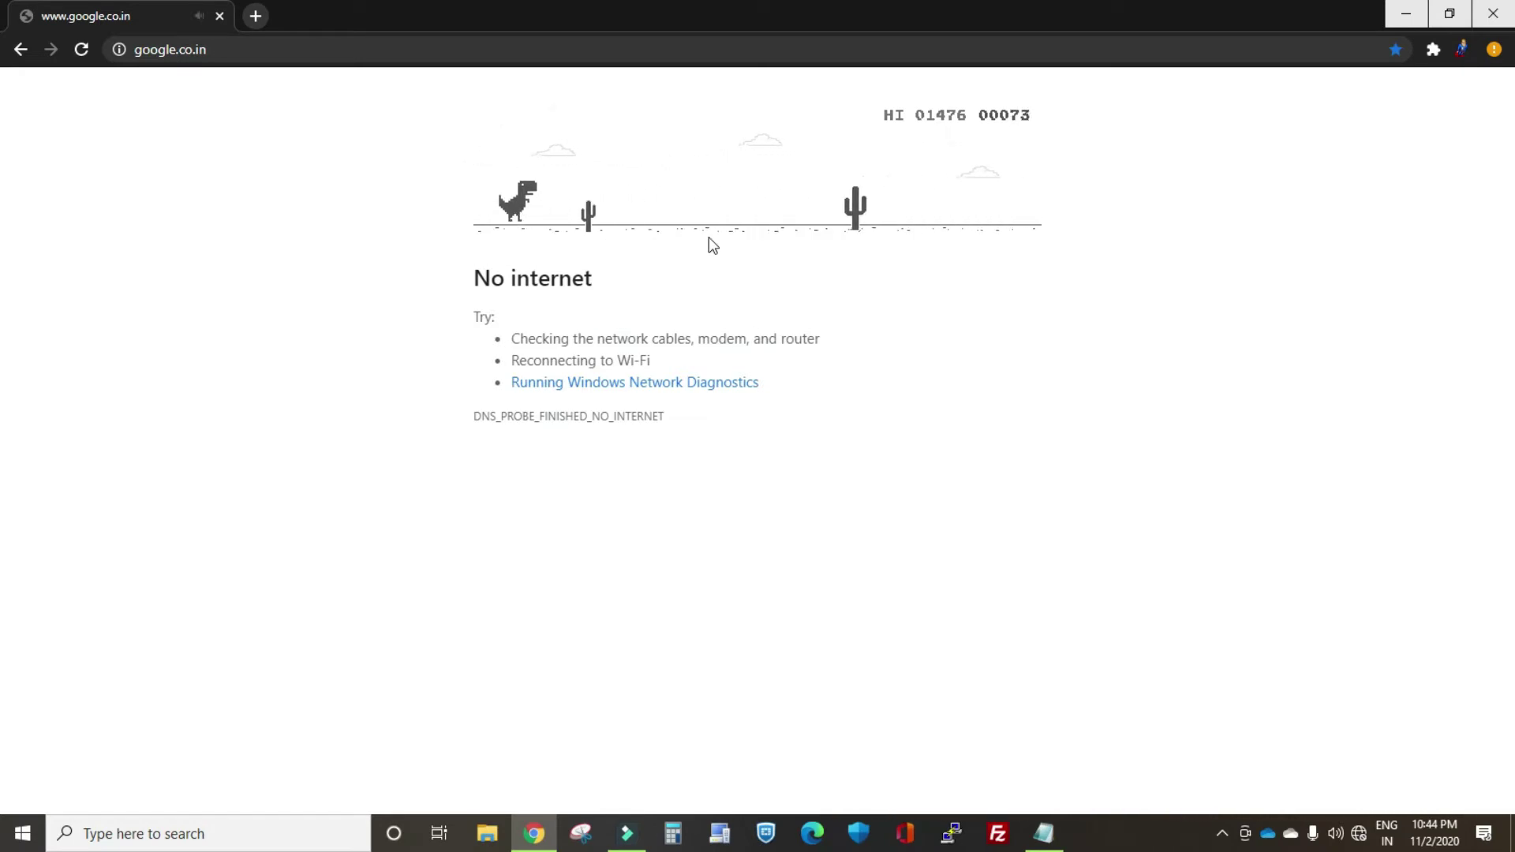
key(space)
key(space)
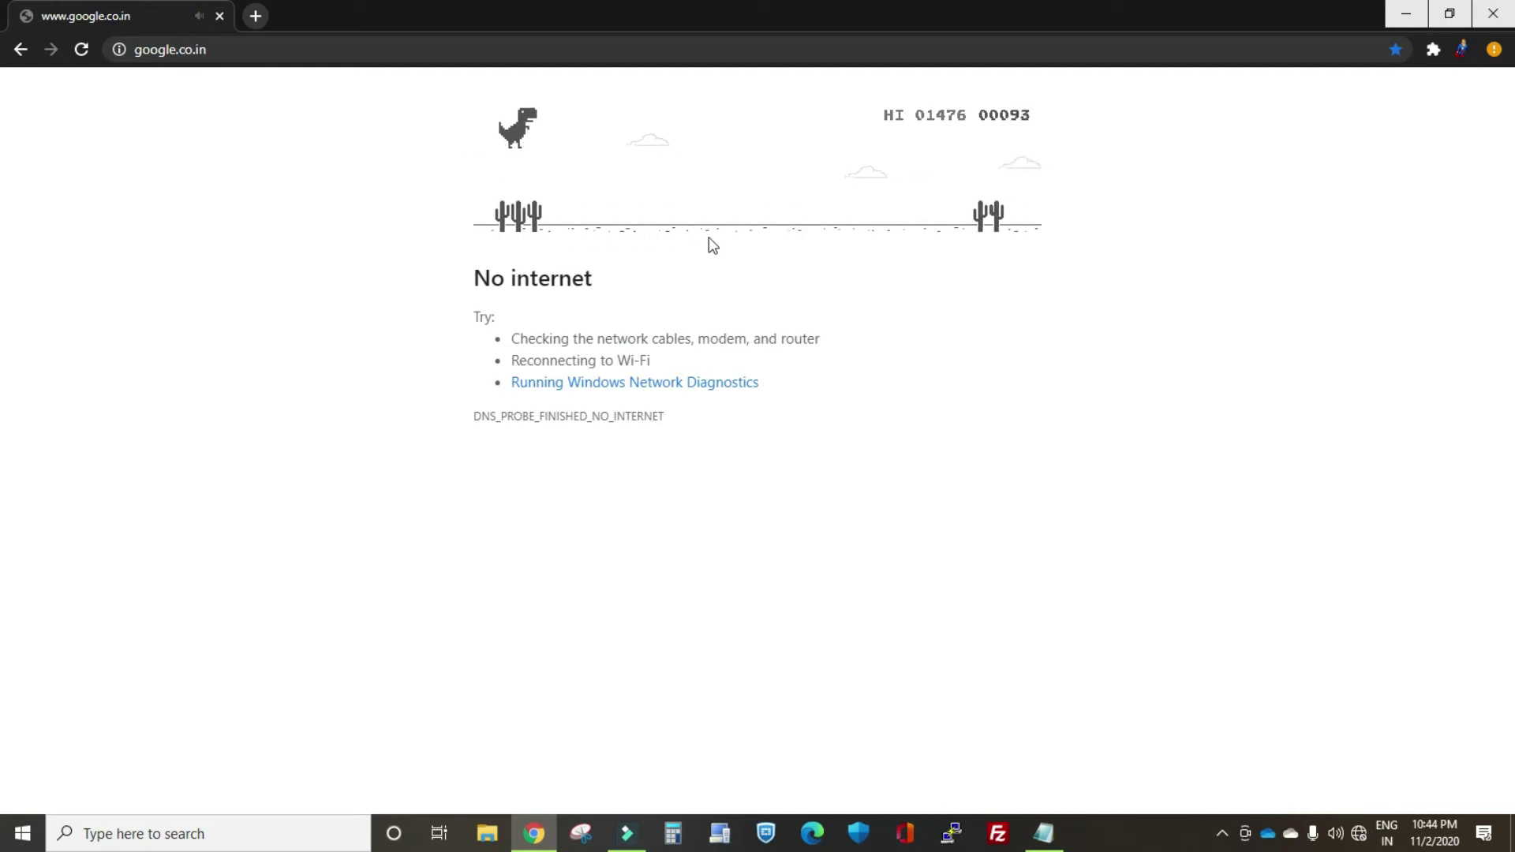
key(space)
key(space)
key(space)
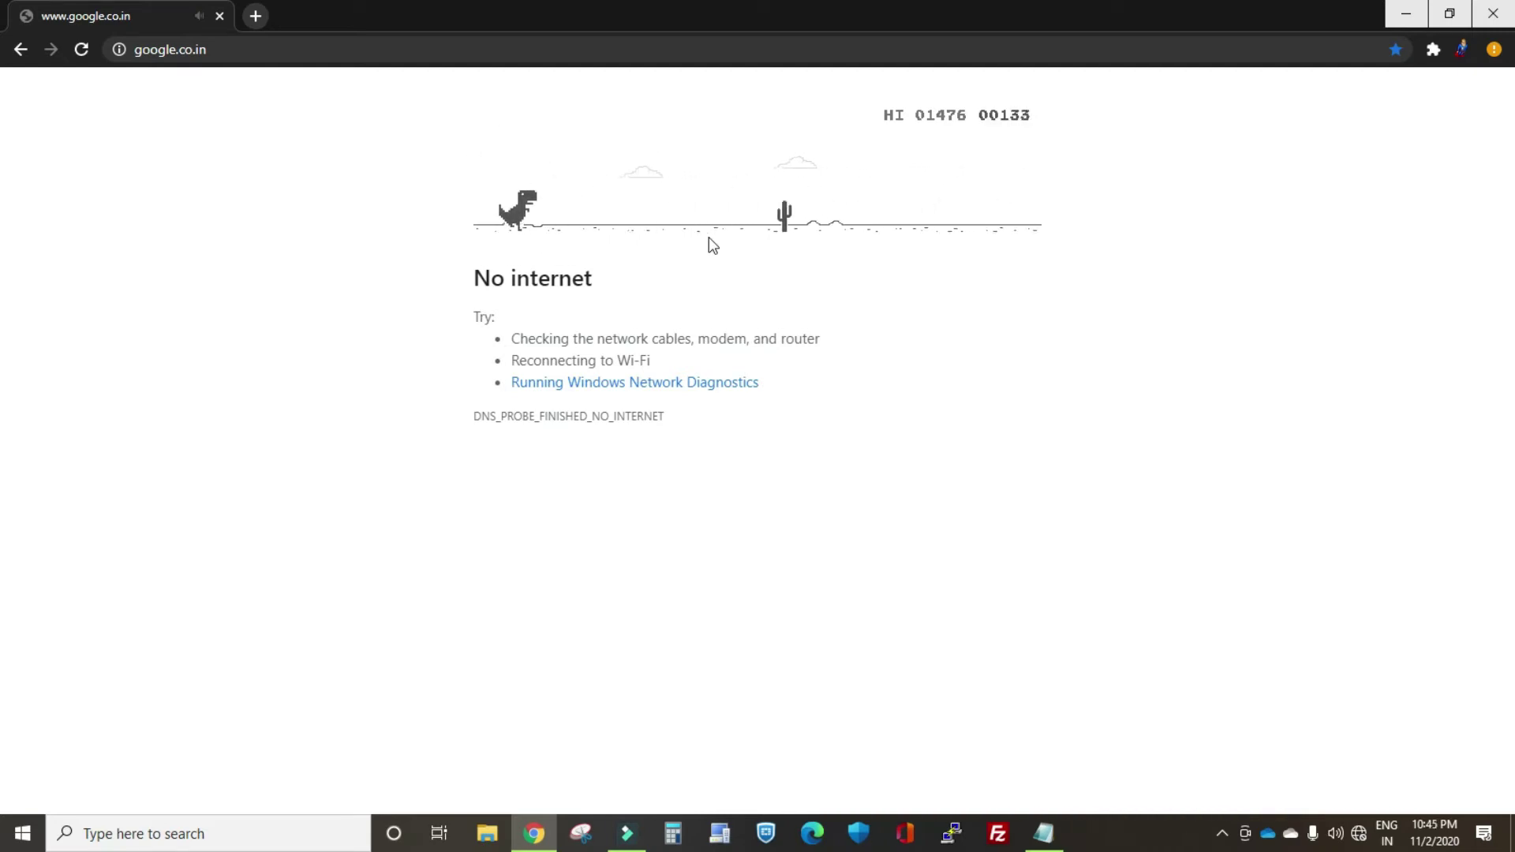
key(space)
key(space)
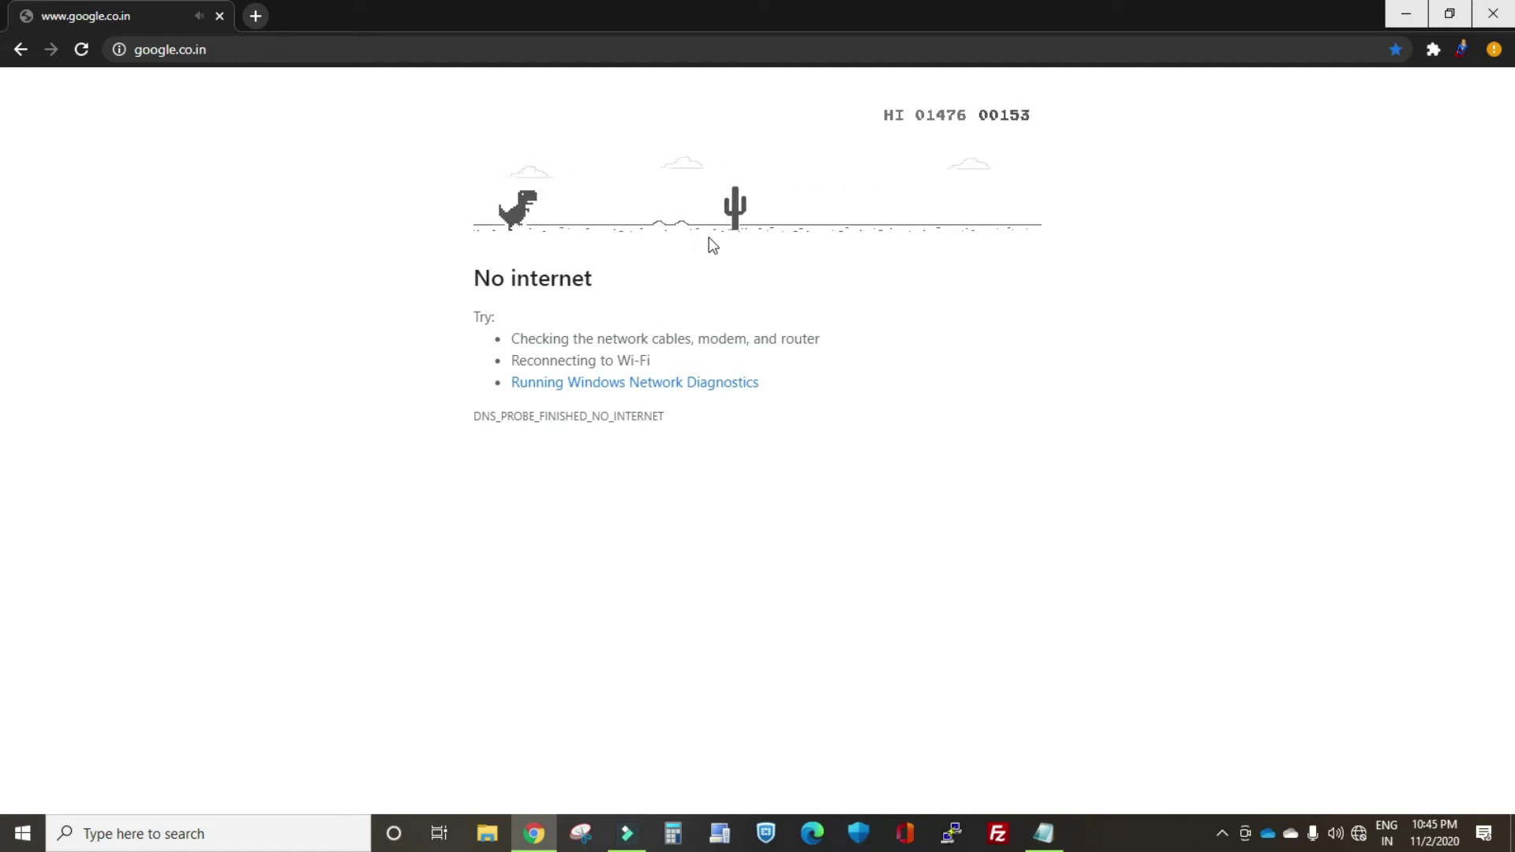
key(space)
key(space)
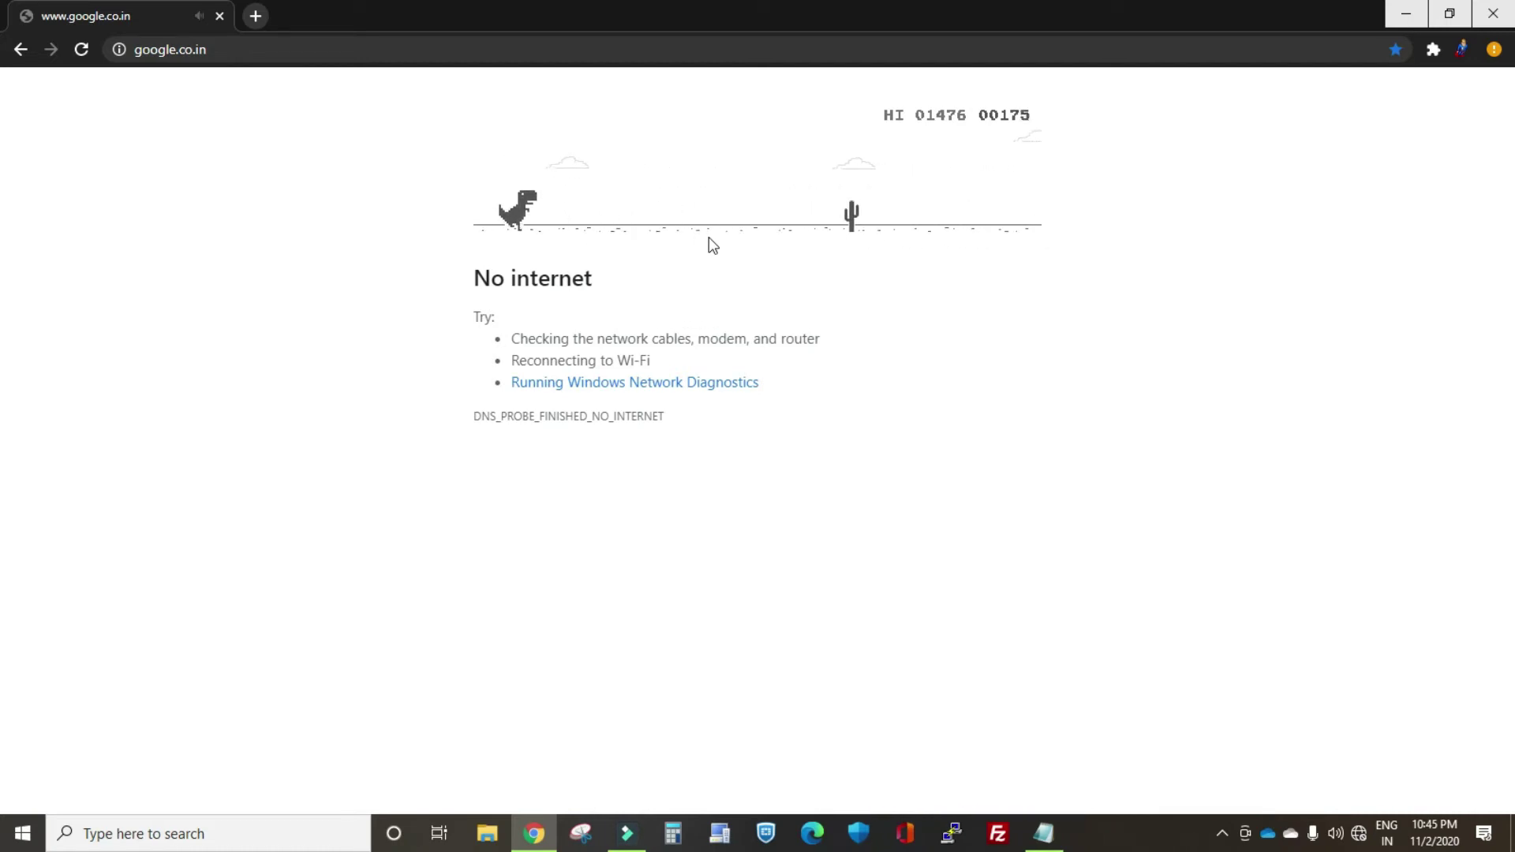
key(space)
key(space)
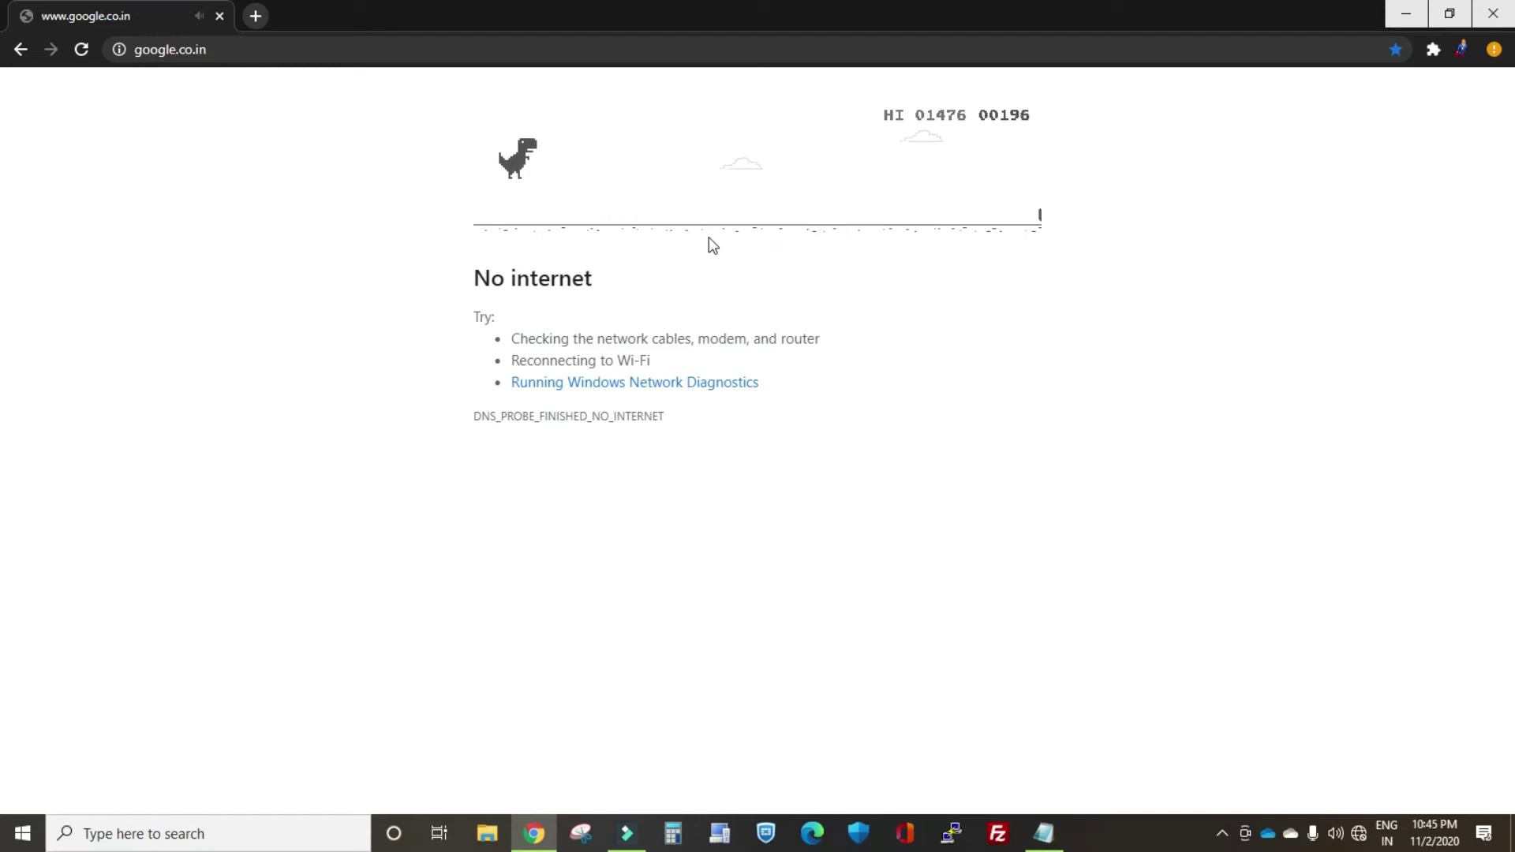
key(space)
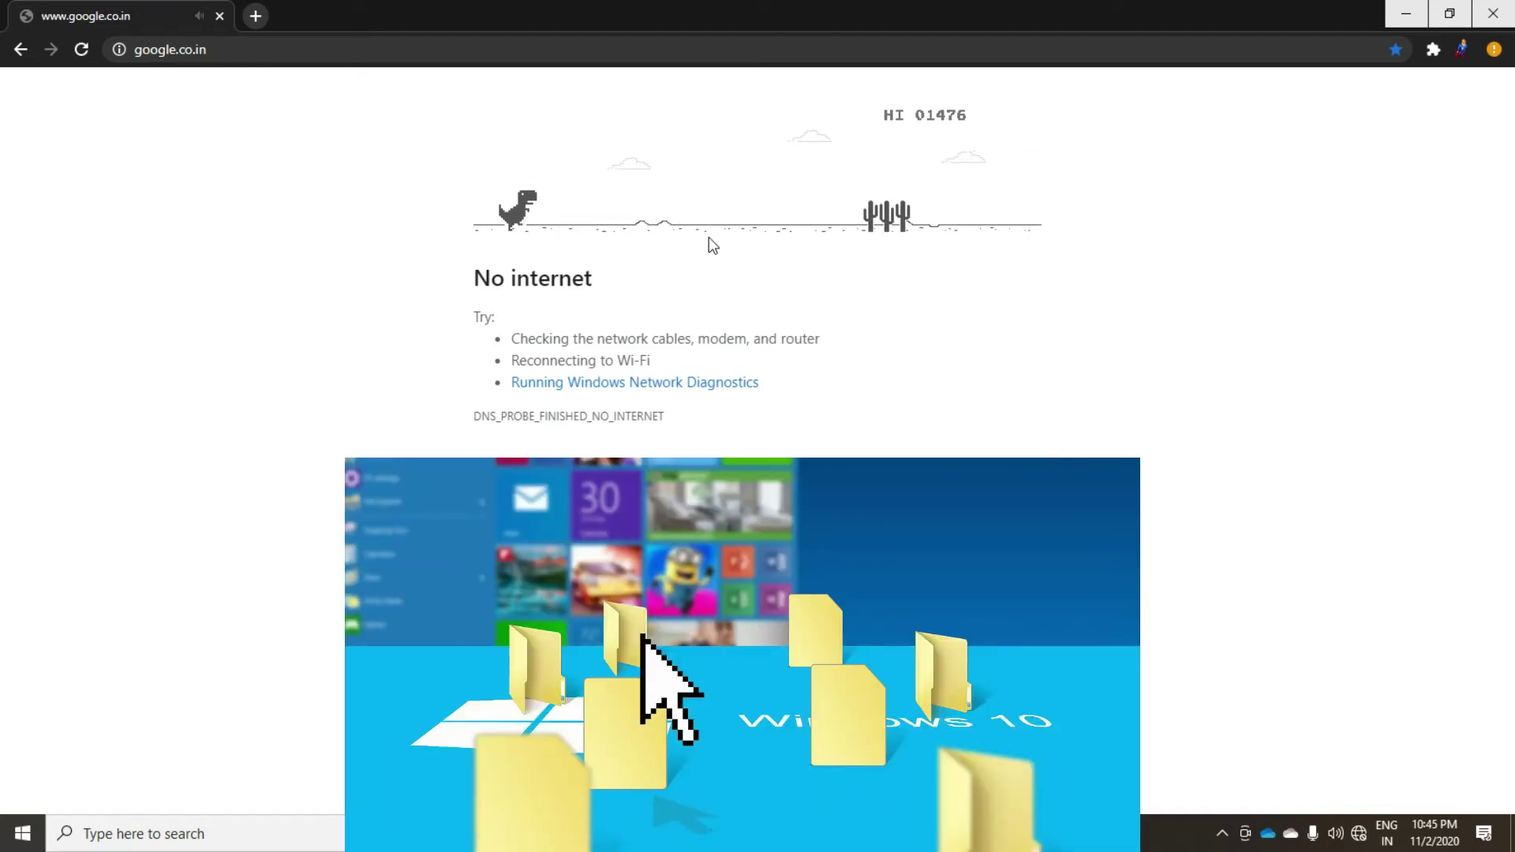
key(space)
key(space)
key(space)
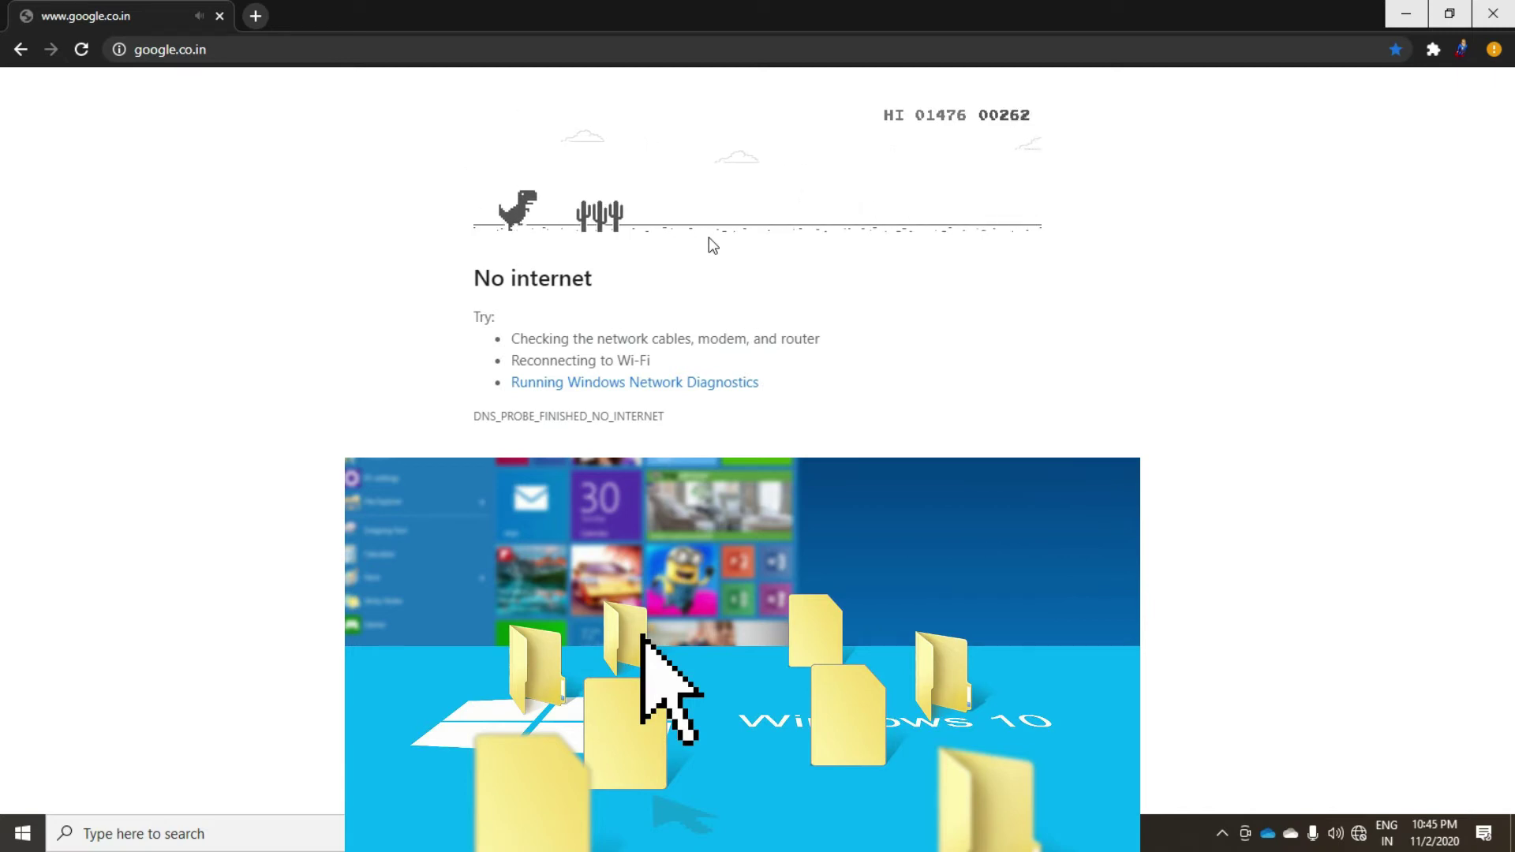
key(space)
key(space)
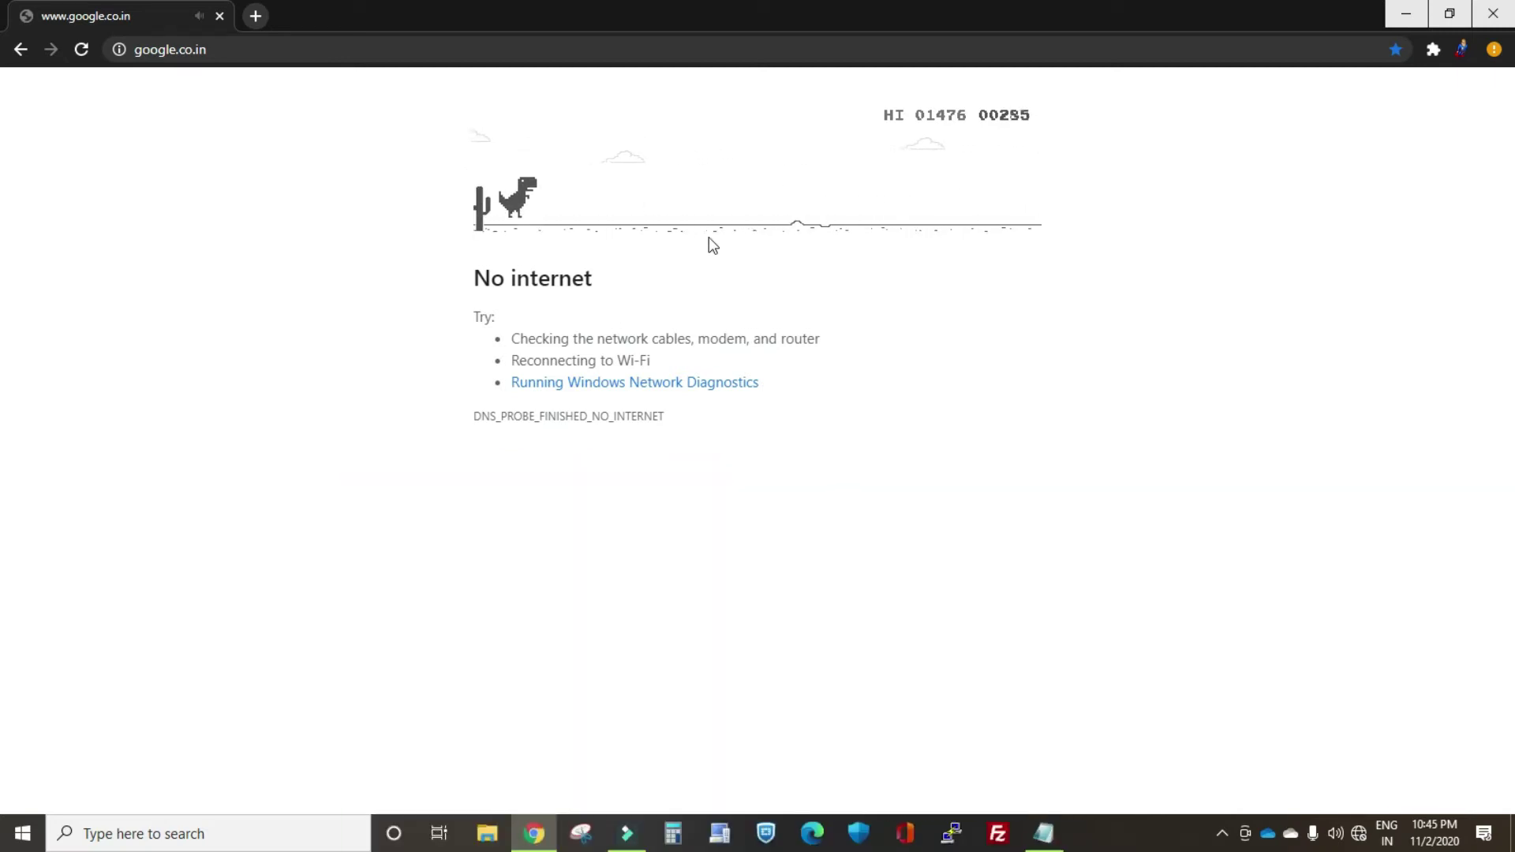
key(space)
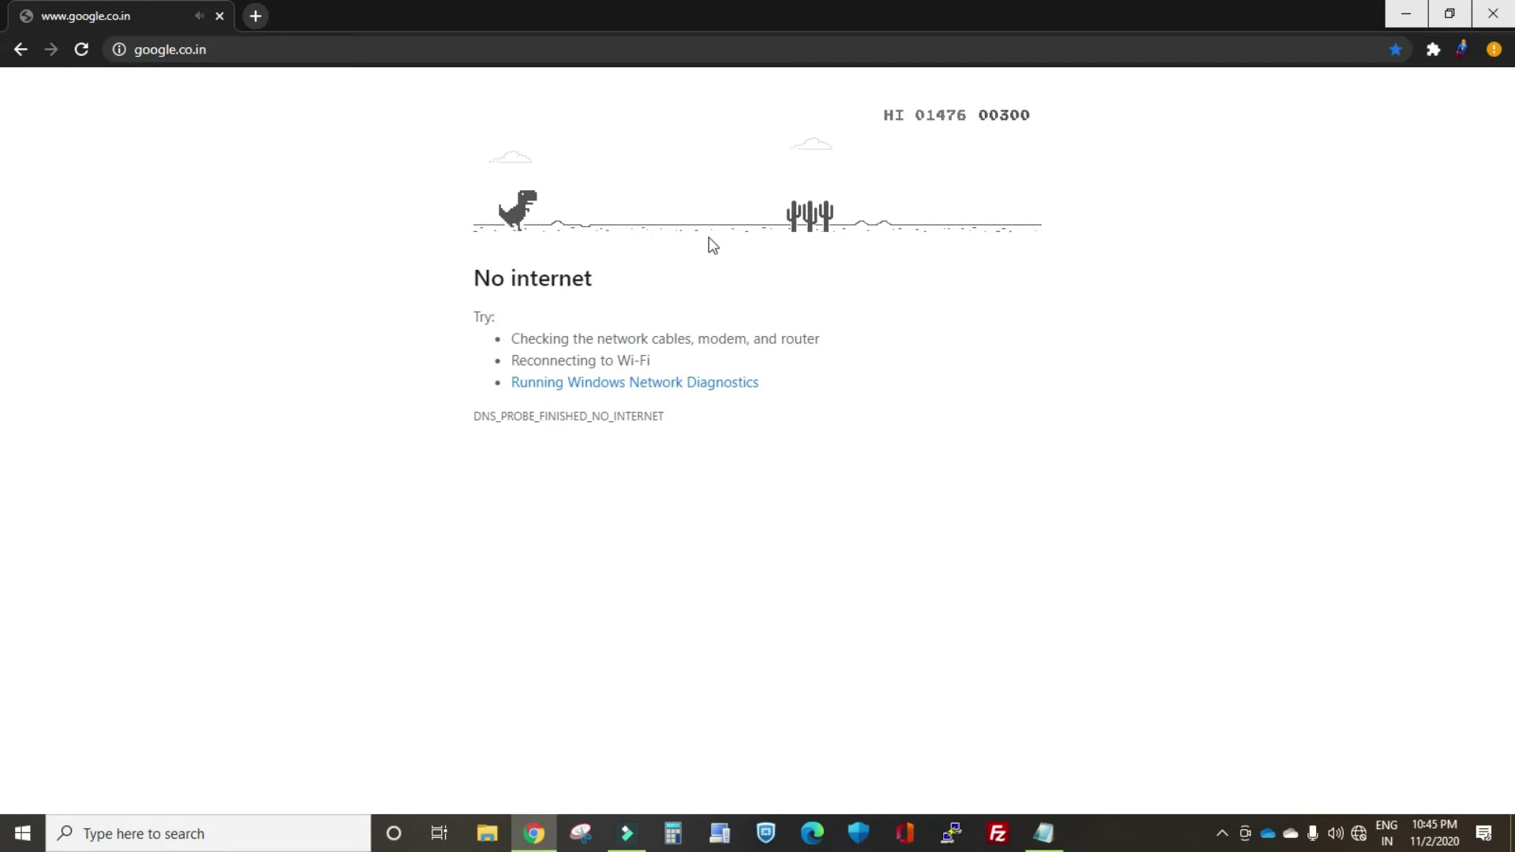
key(space)
key(space)
key(space)
key(space)
key(space)
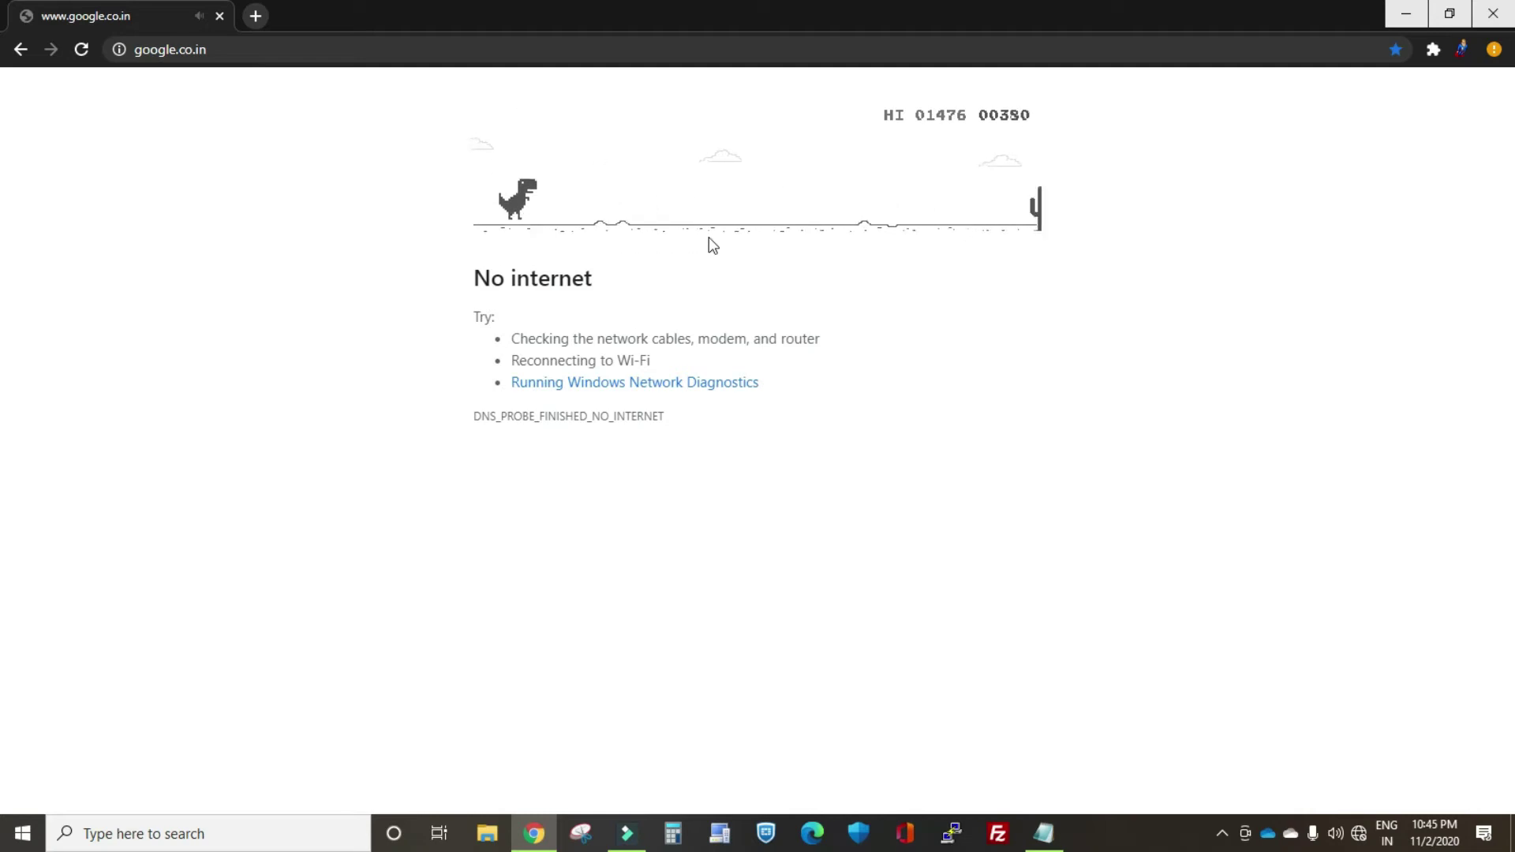
key(space)
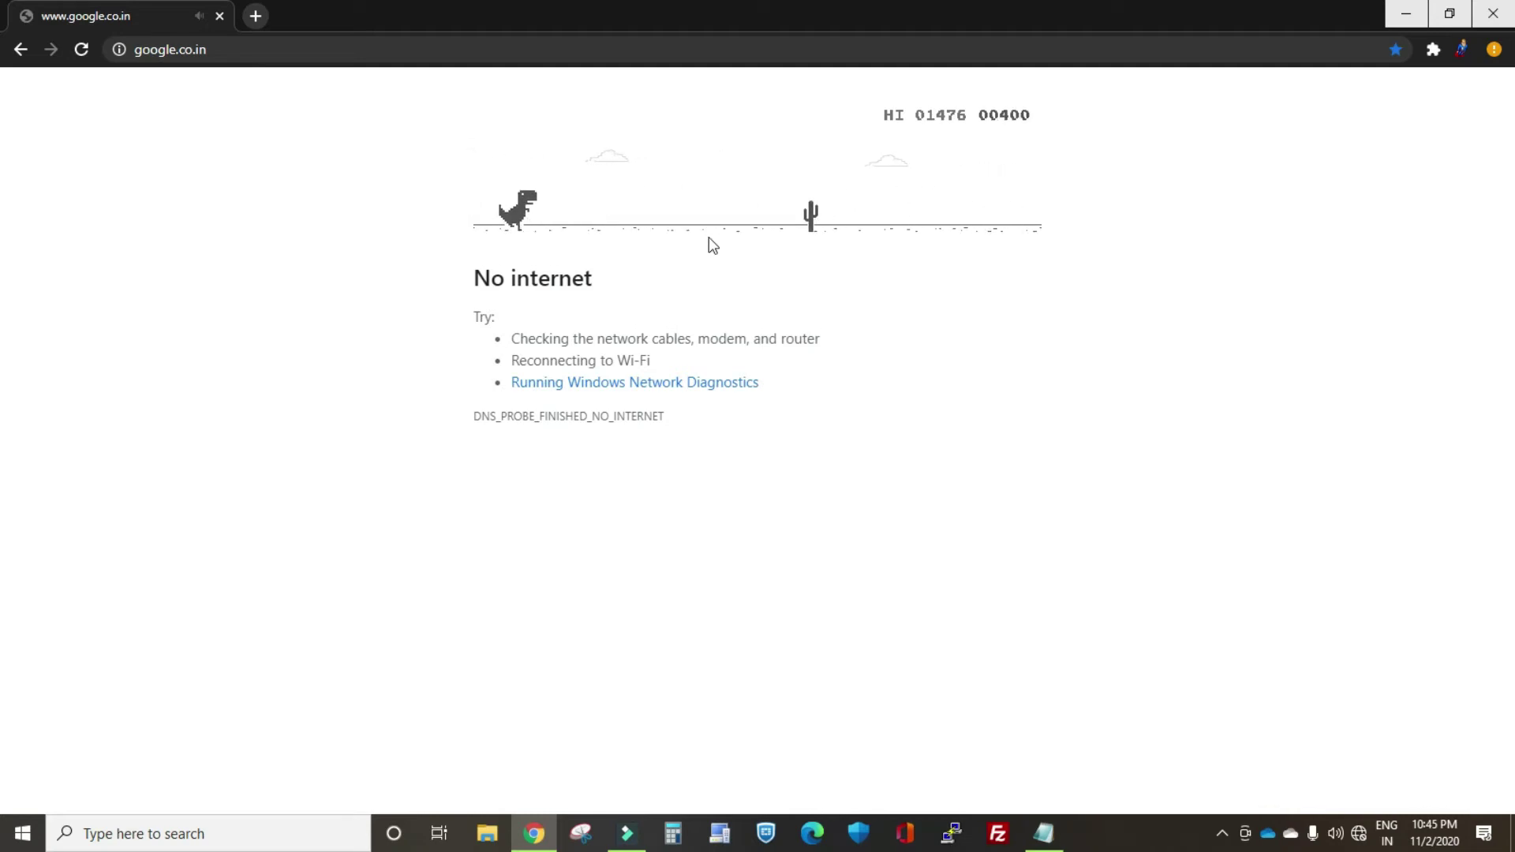
key(space)
key(space)
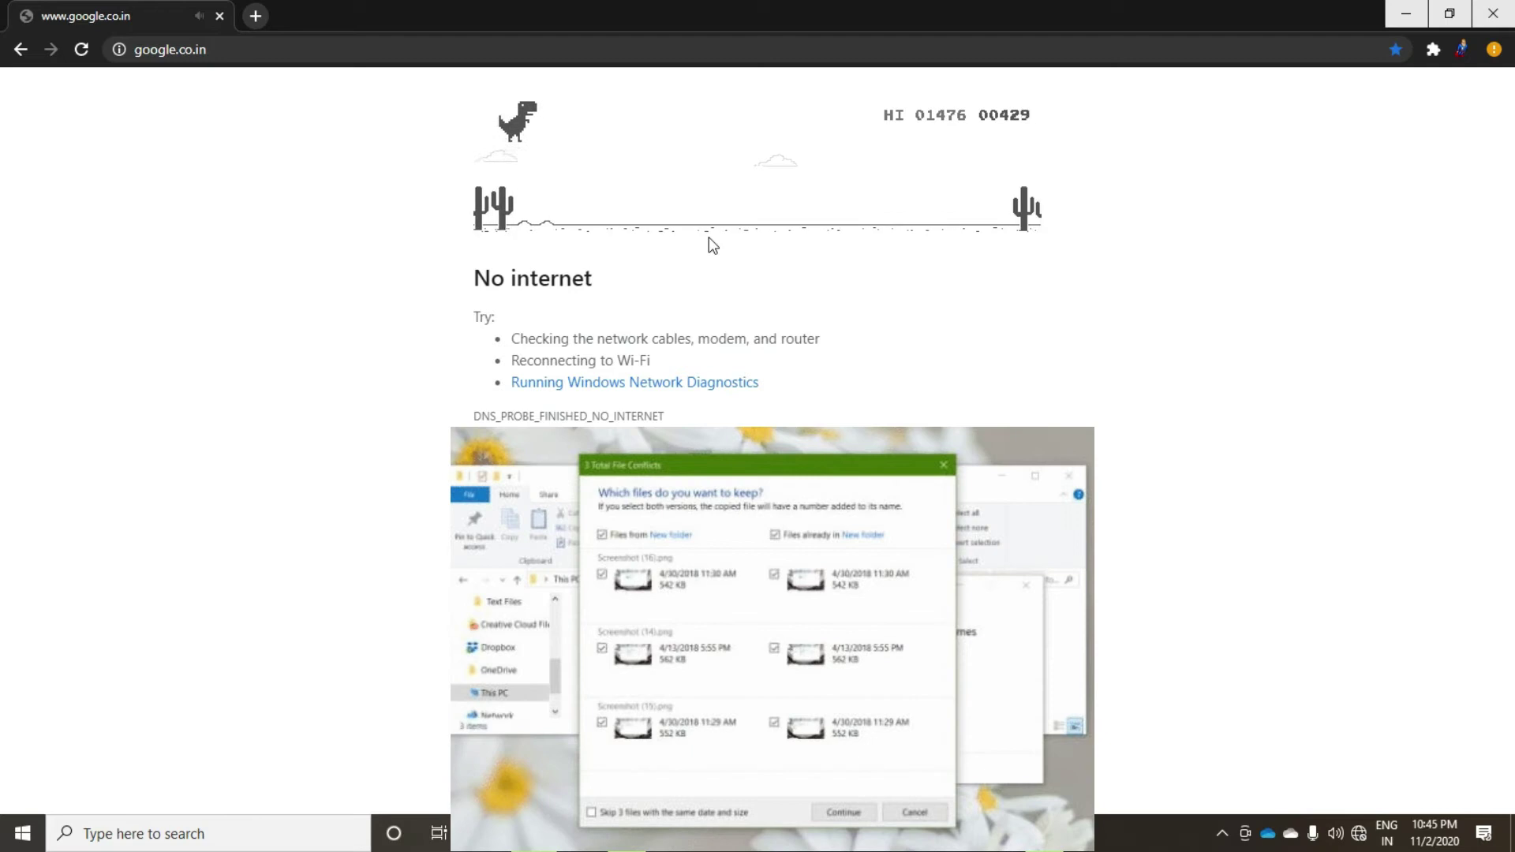
key(space)
key(space)
key(space)
key(space)
key(space)
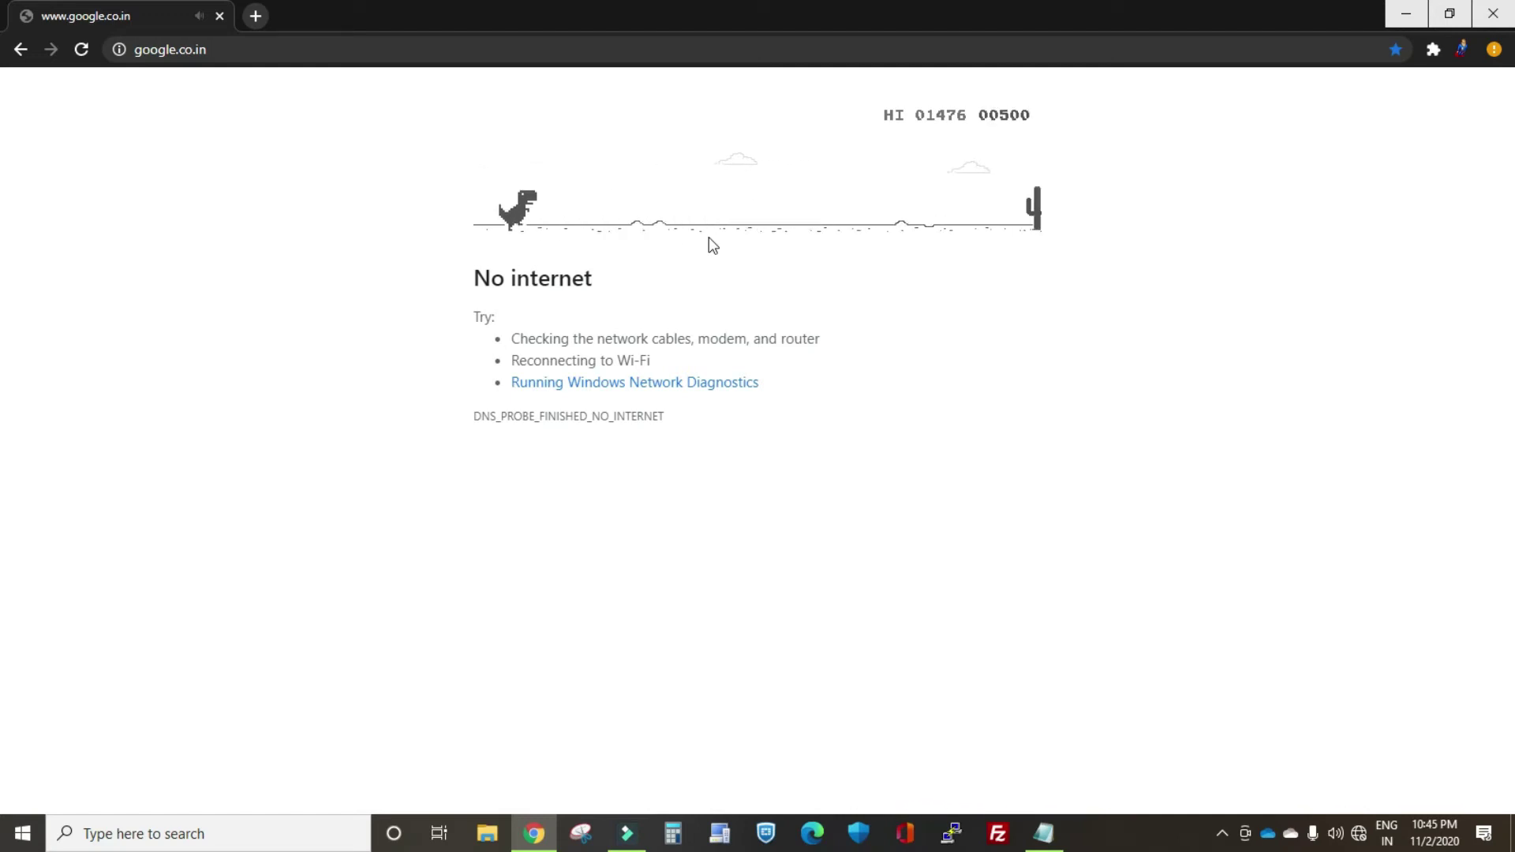
key(space)
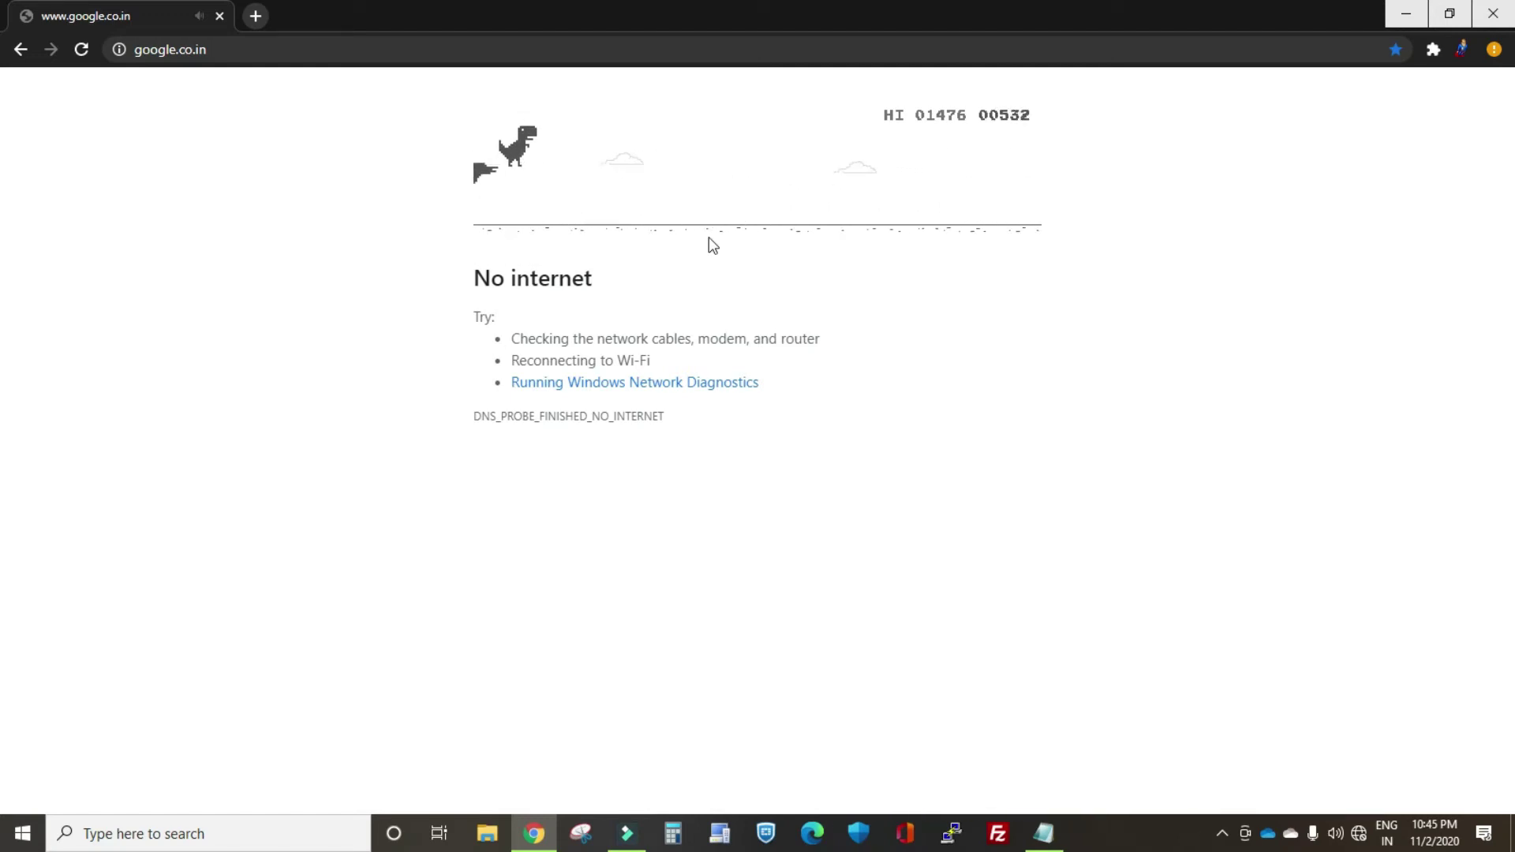
key(space)
key(space)
key(space)
key(space)
key(space)
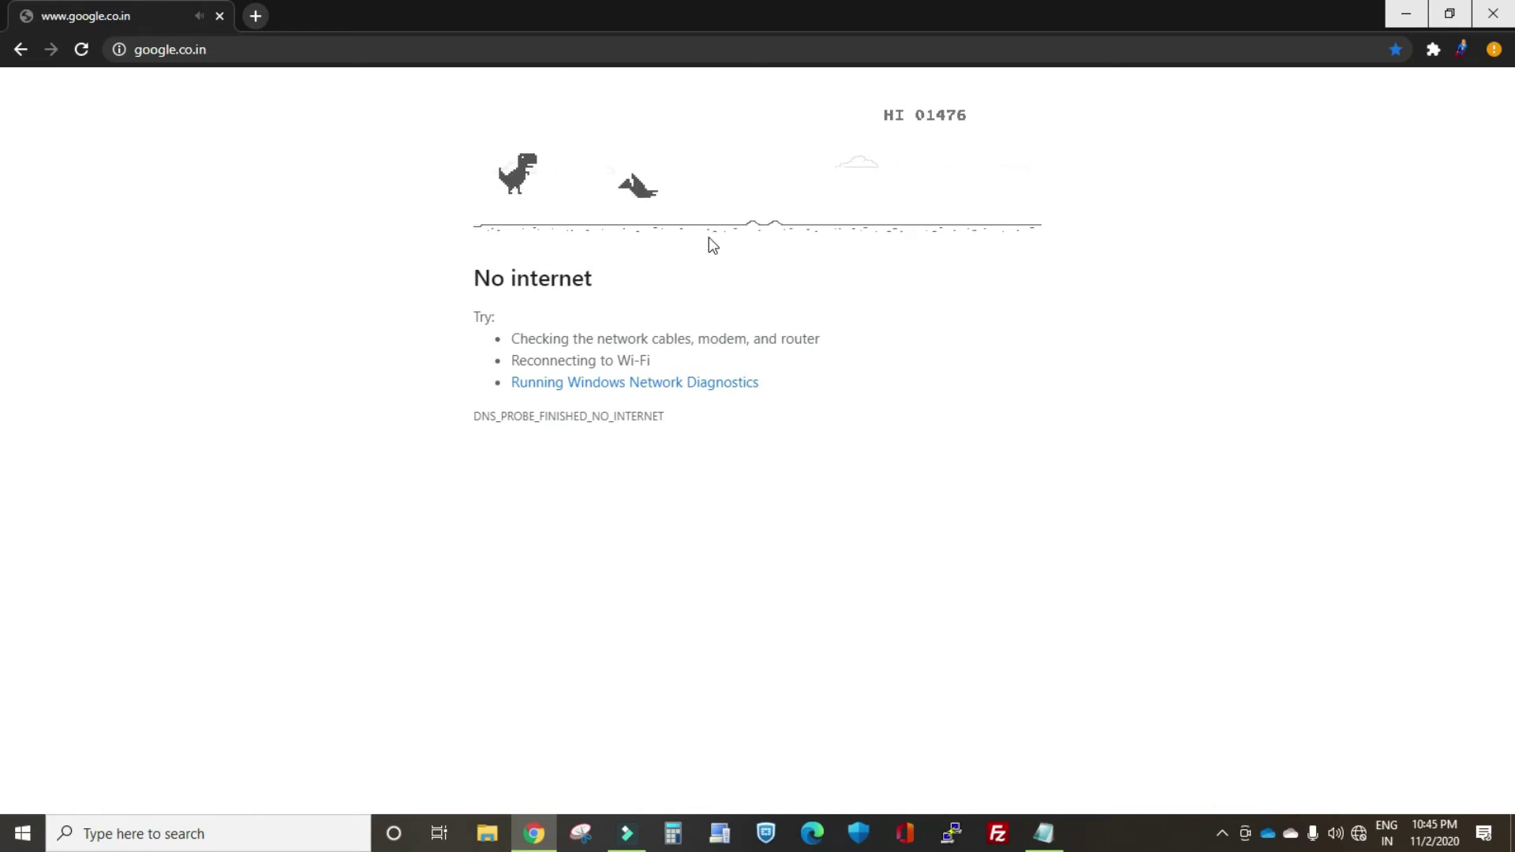
key(space)
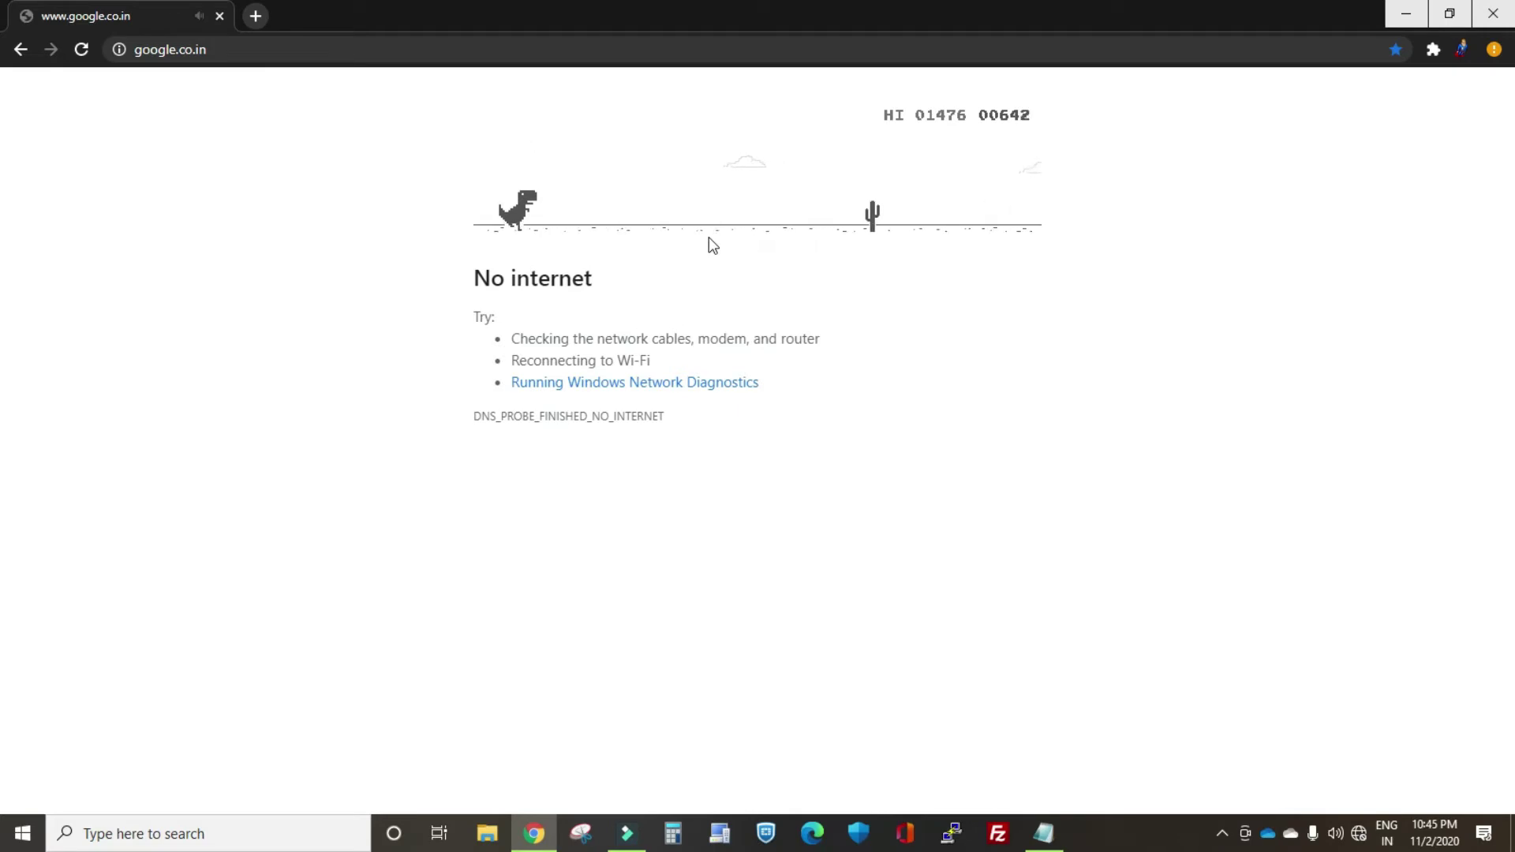
key(space)
key(space)
key(space)
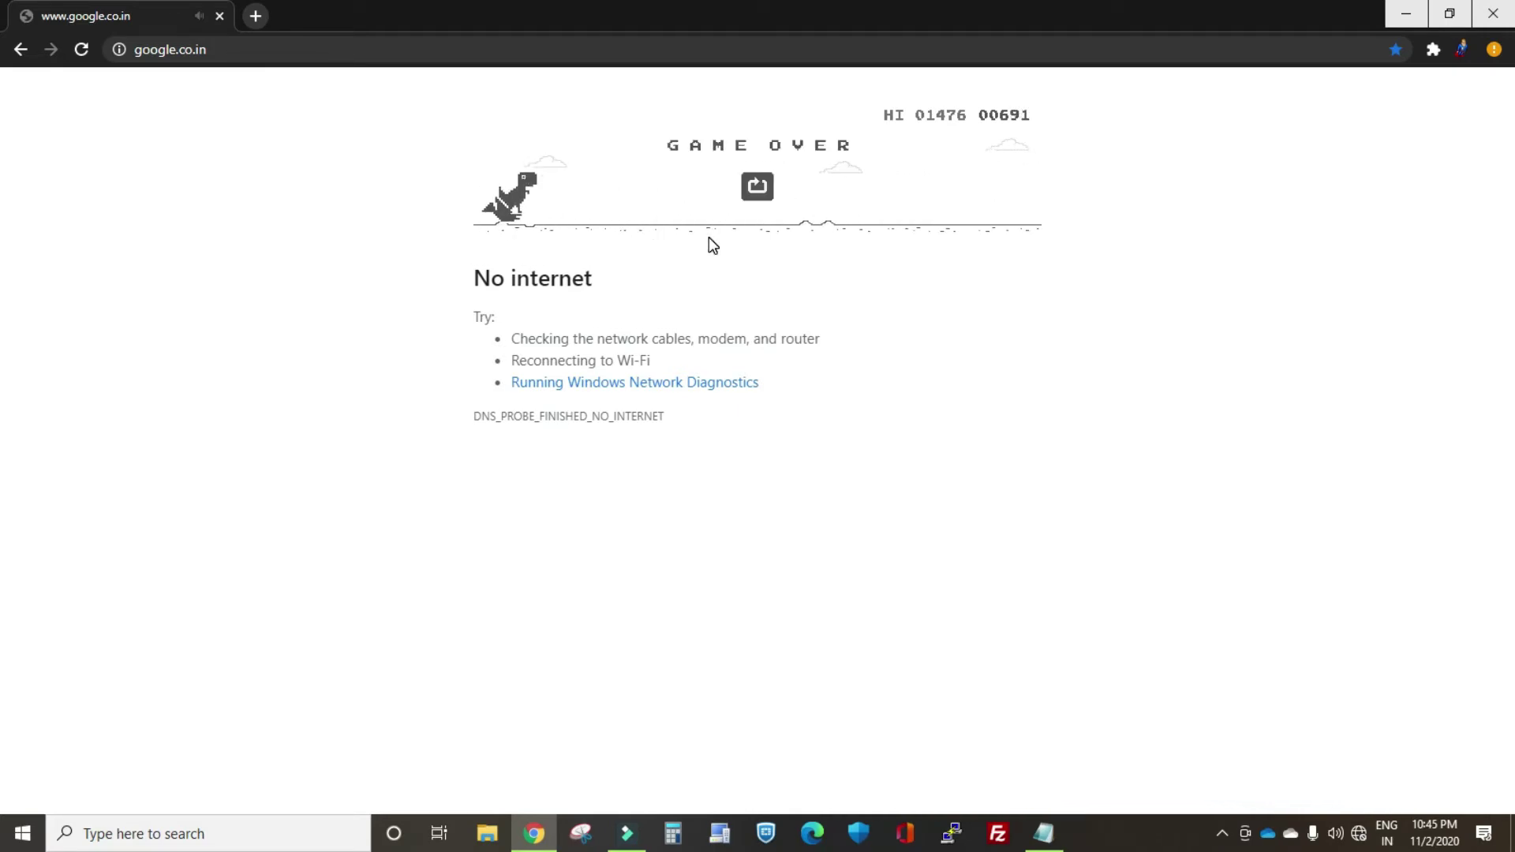
- Start a fresh run of the dinosaur game and jump over the single, double and triple cacti until the dinosaur collides
key(space)
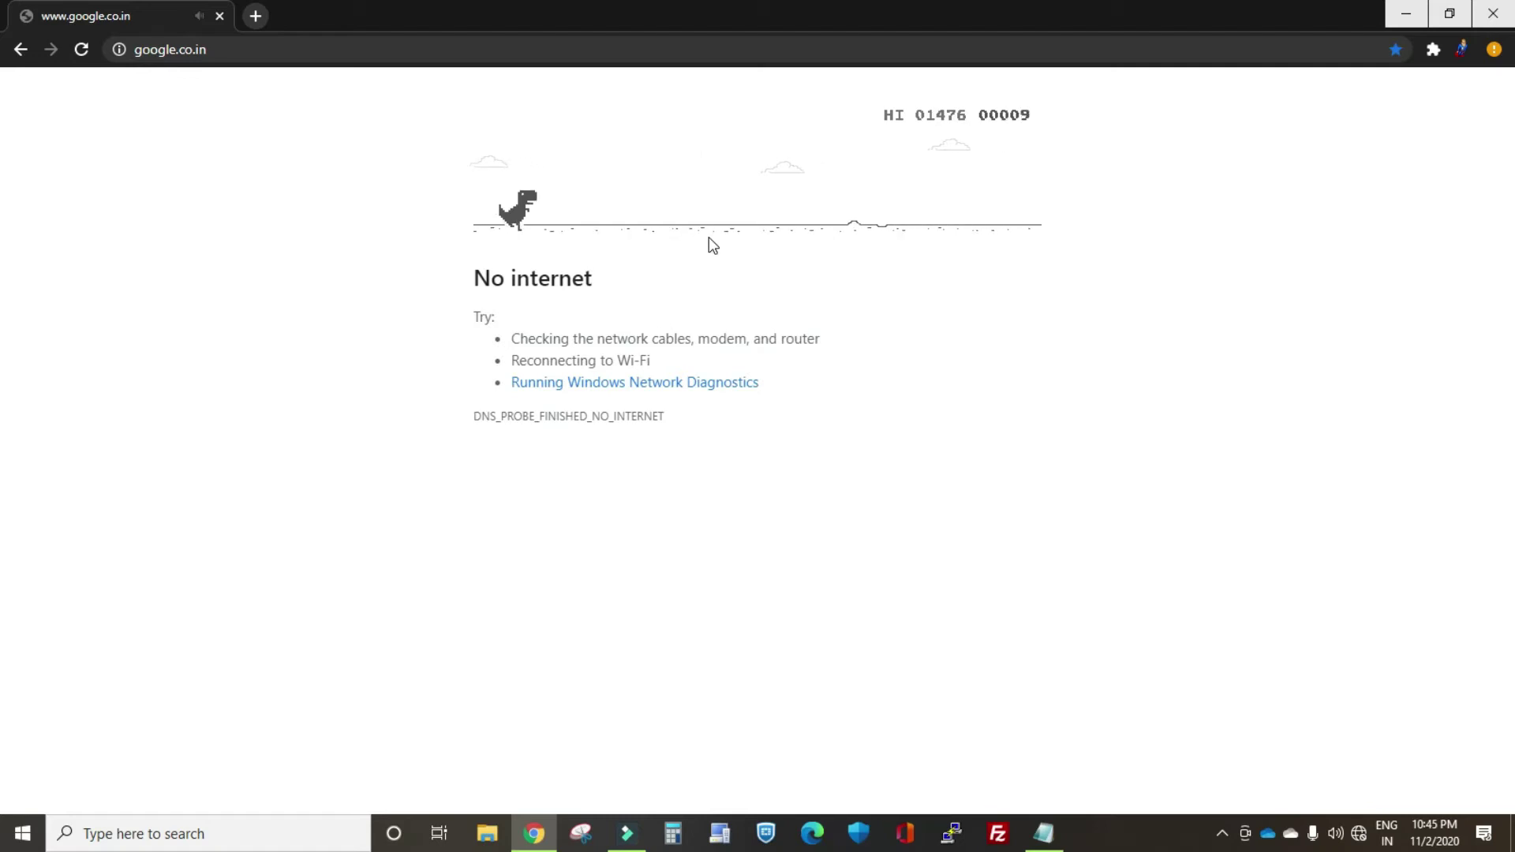
key(space)
key(space)
key(space)
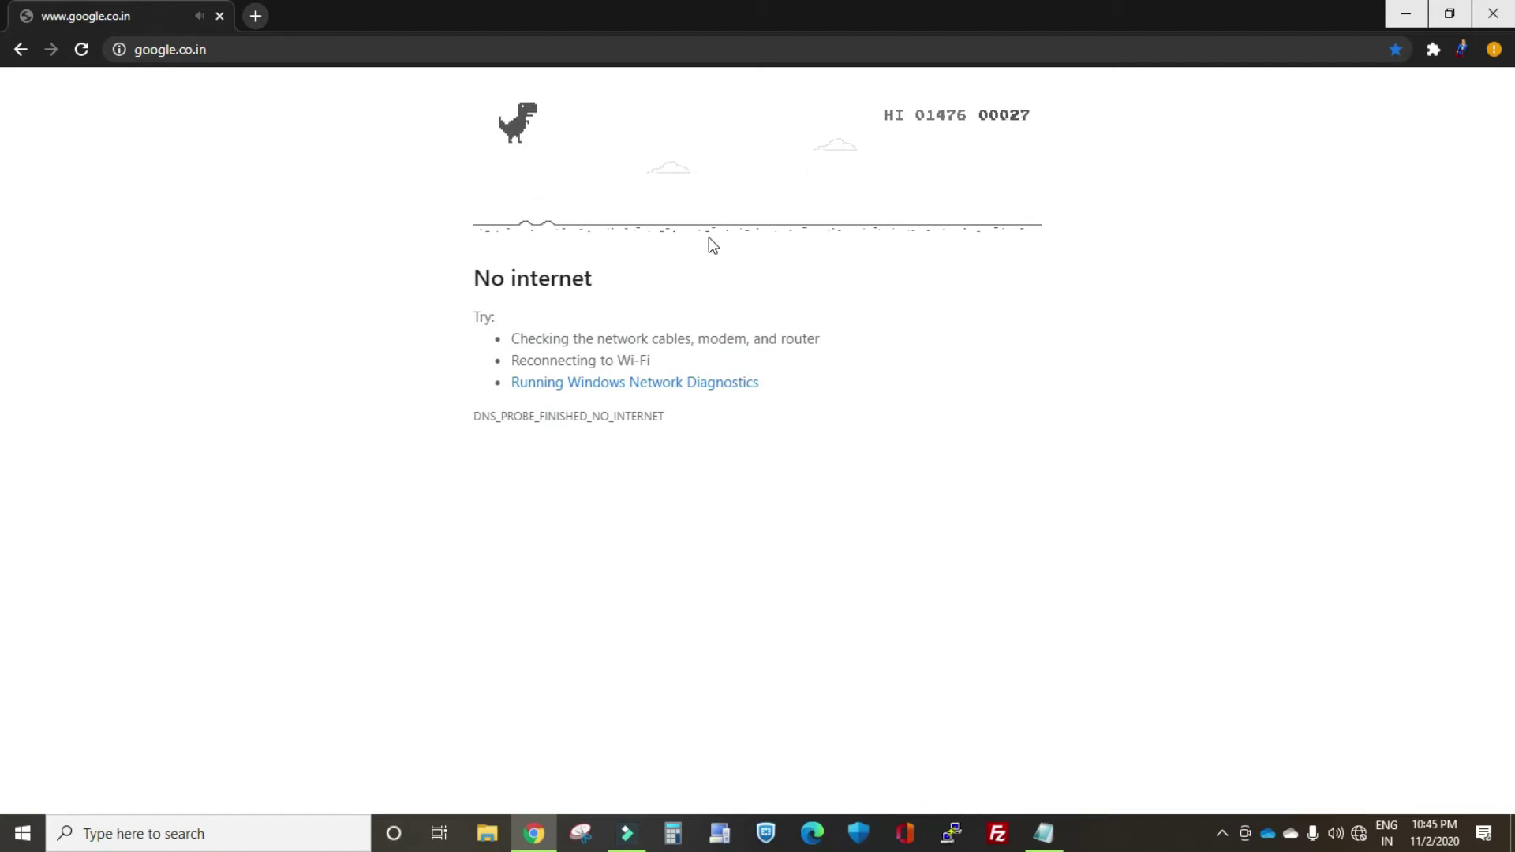
key(space)
key(space)
key(space)
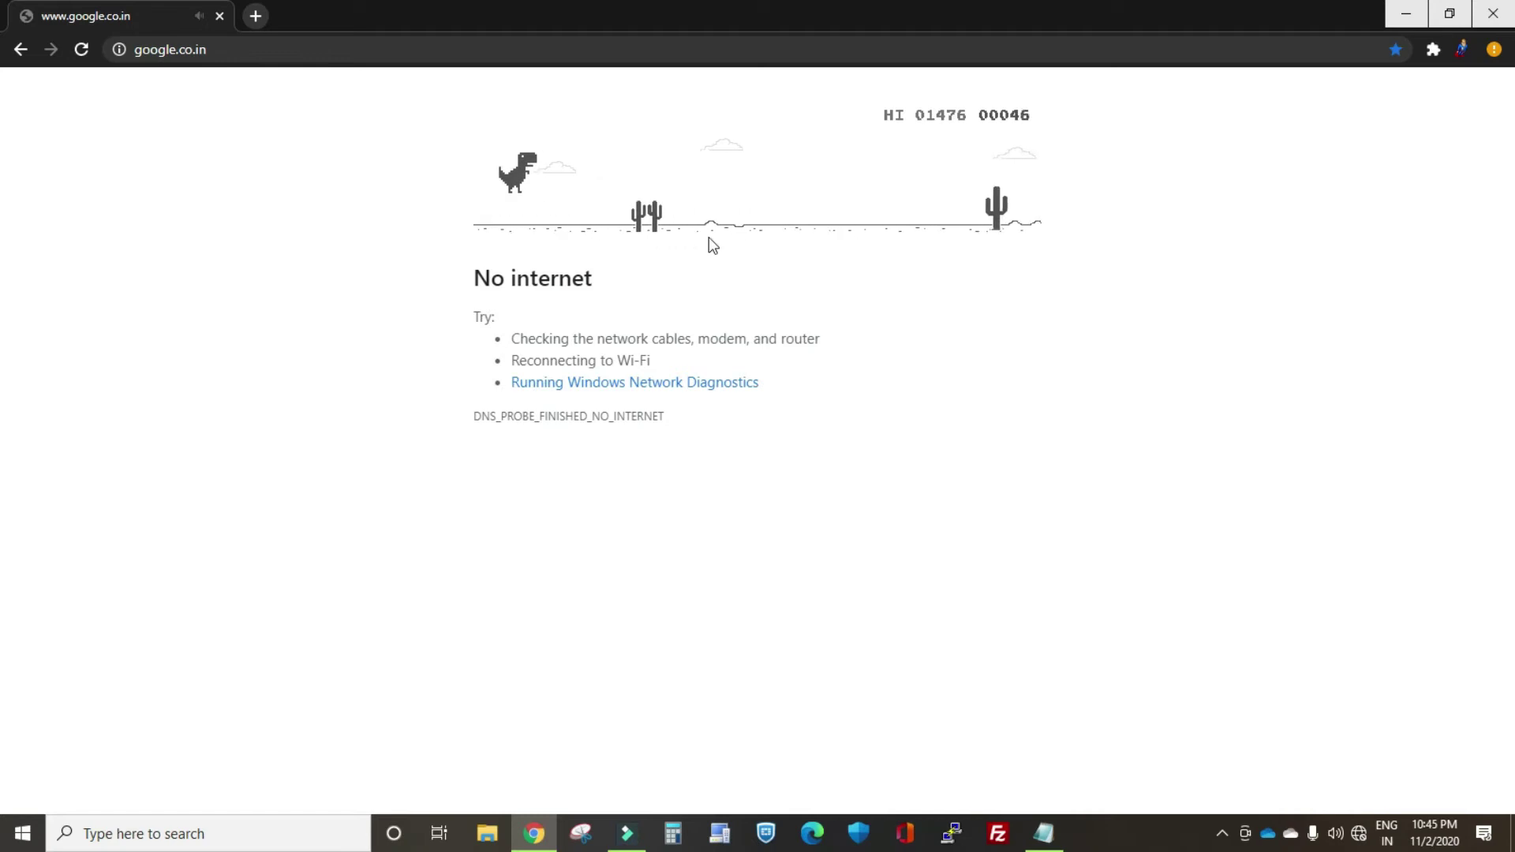
key(space)
key(space)
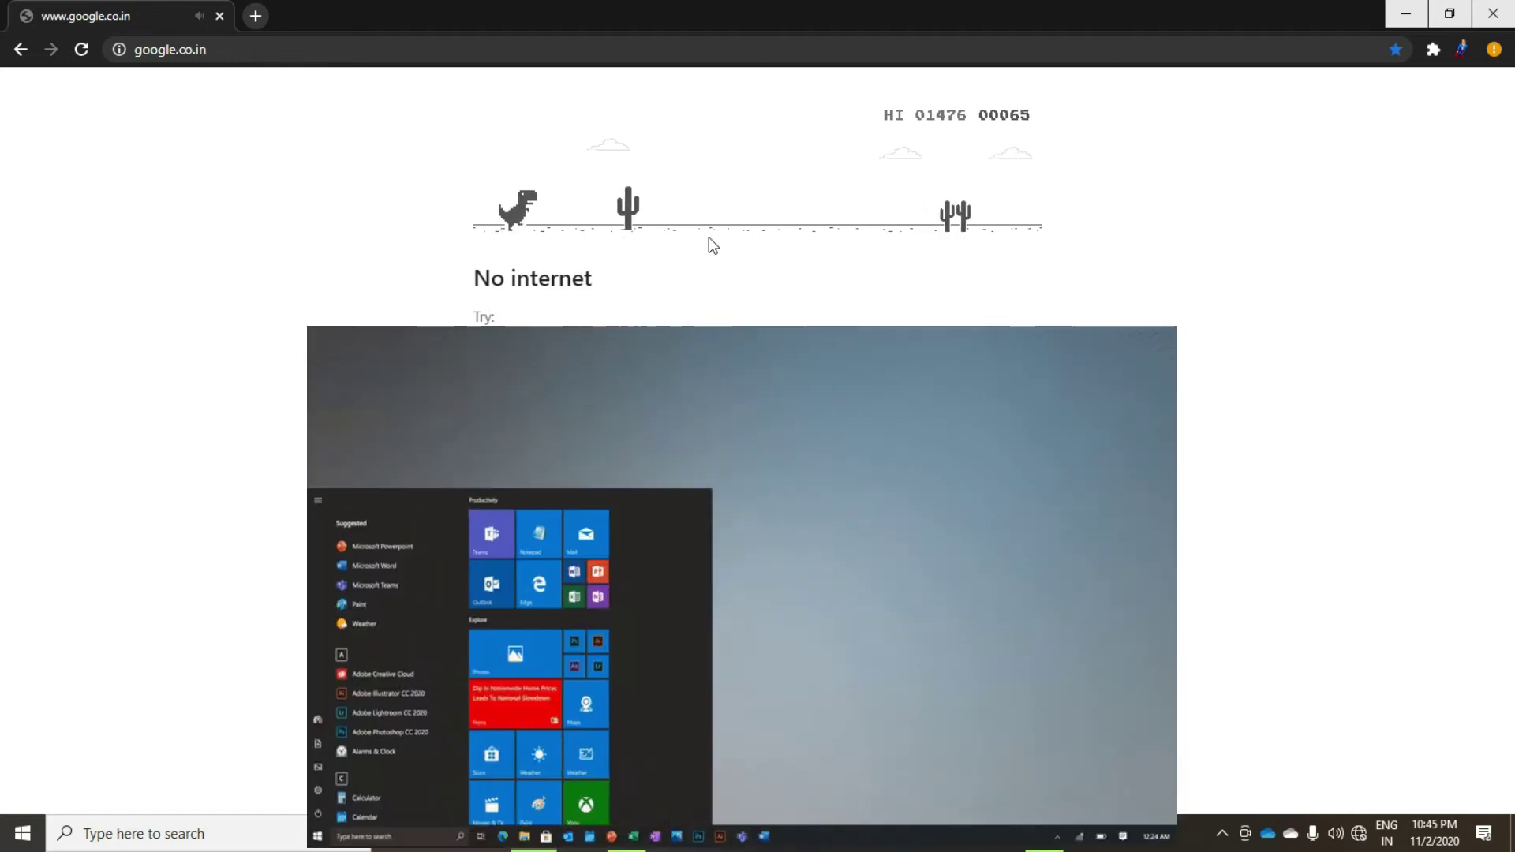
key(space)
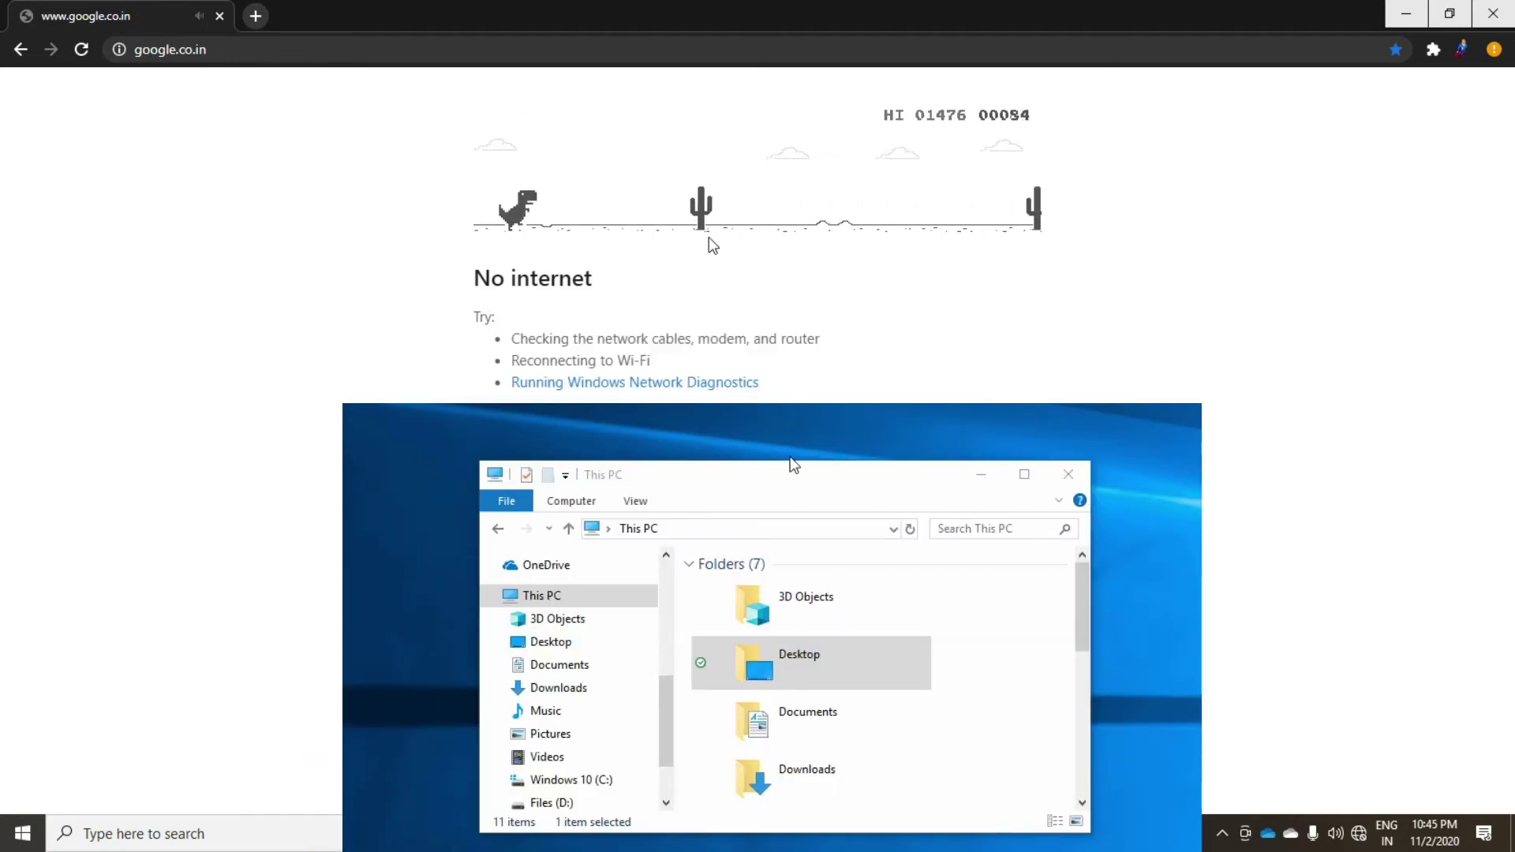
key(space)
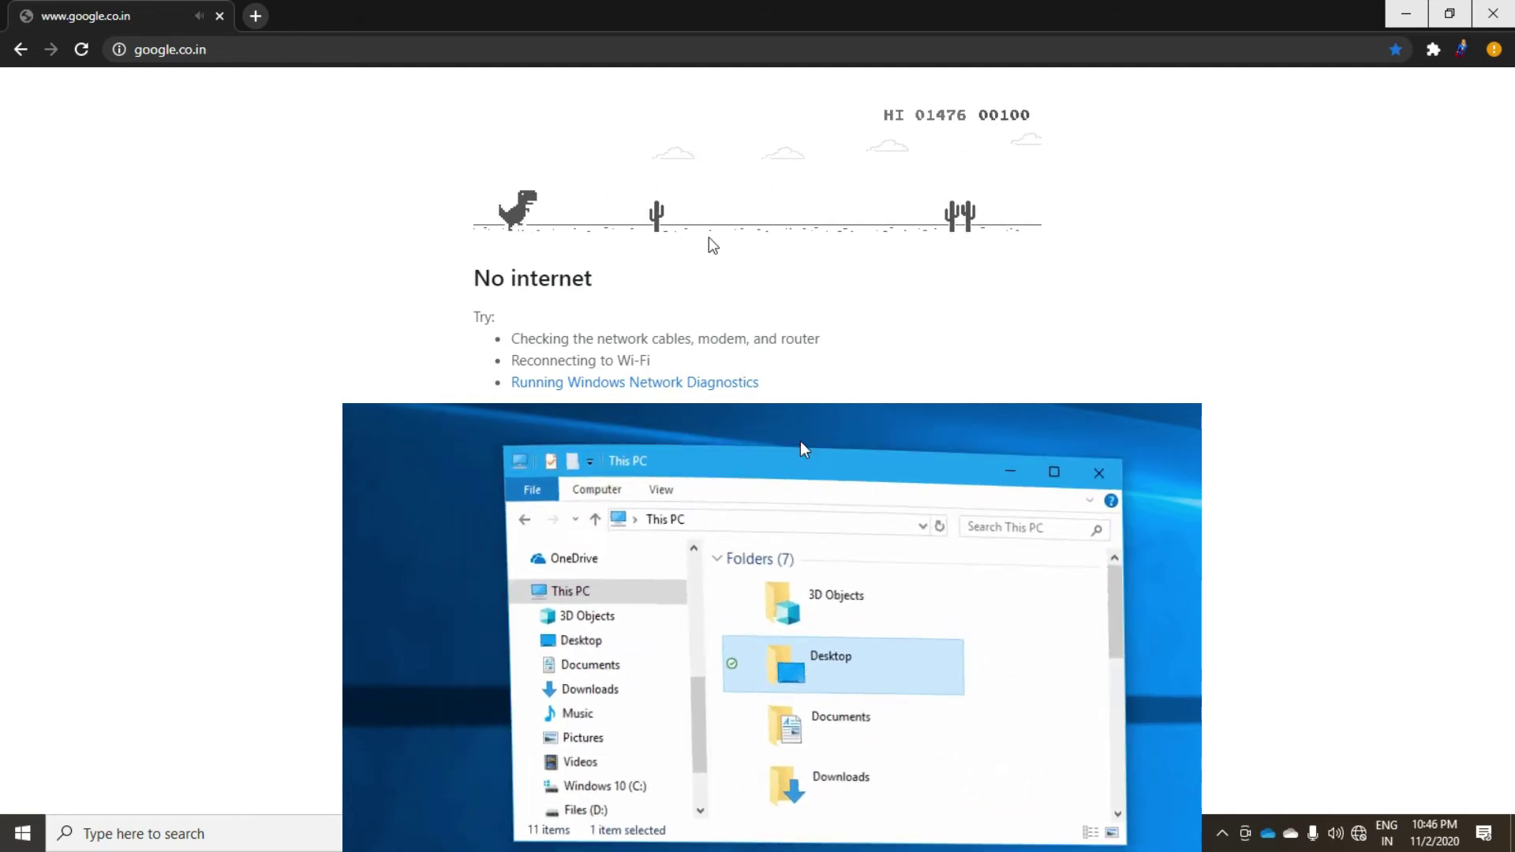
key(space)
key(space)
key(space)
key(space)
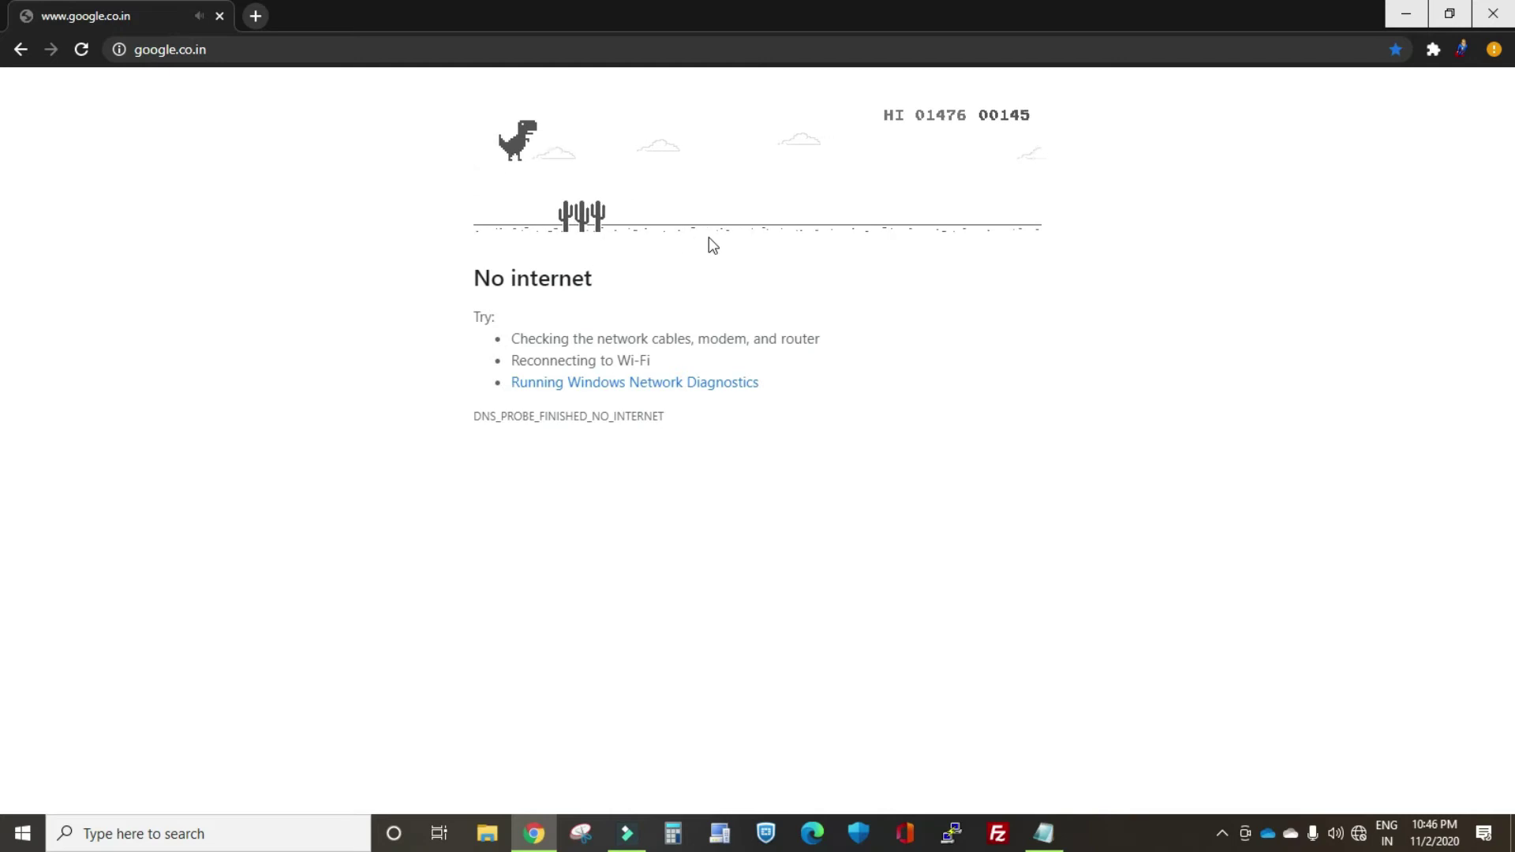
key(space)
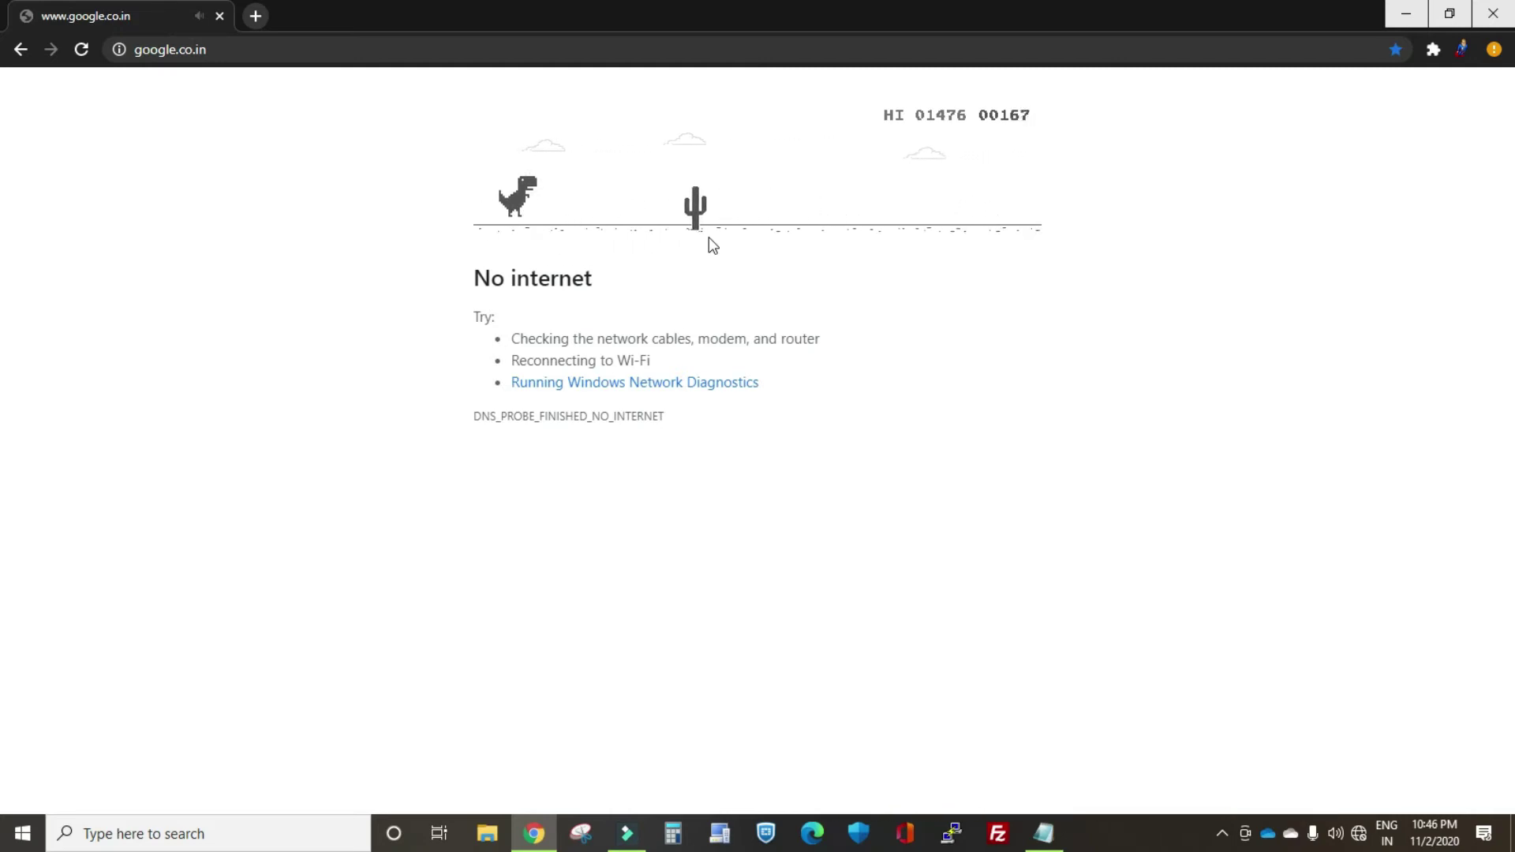
key(space)
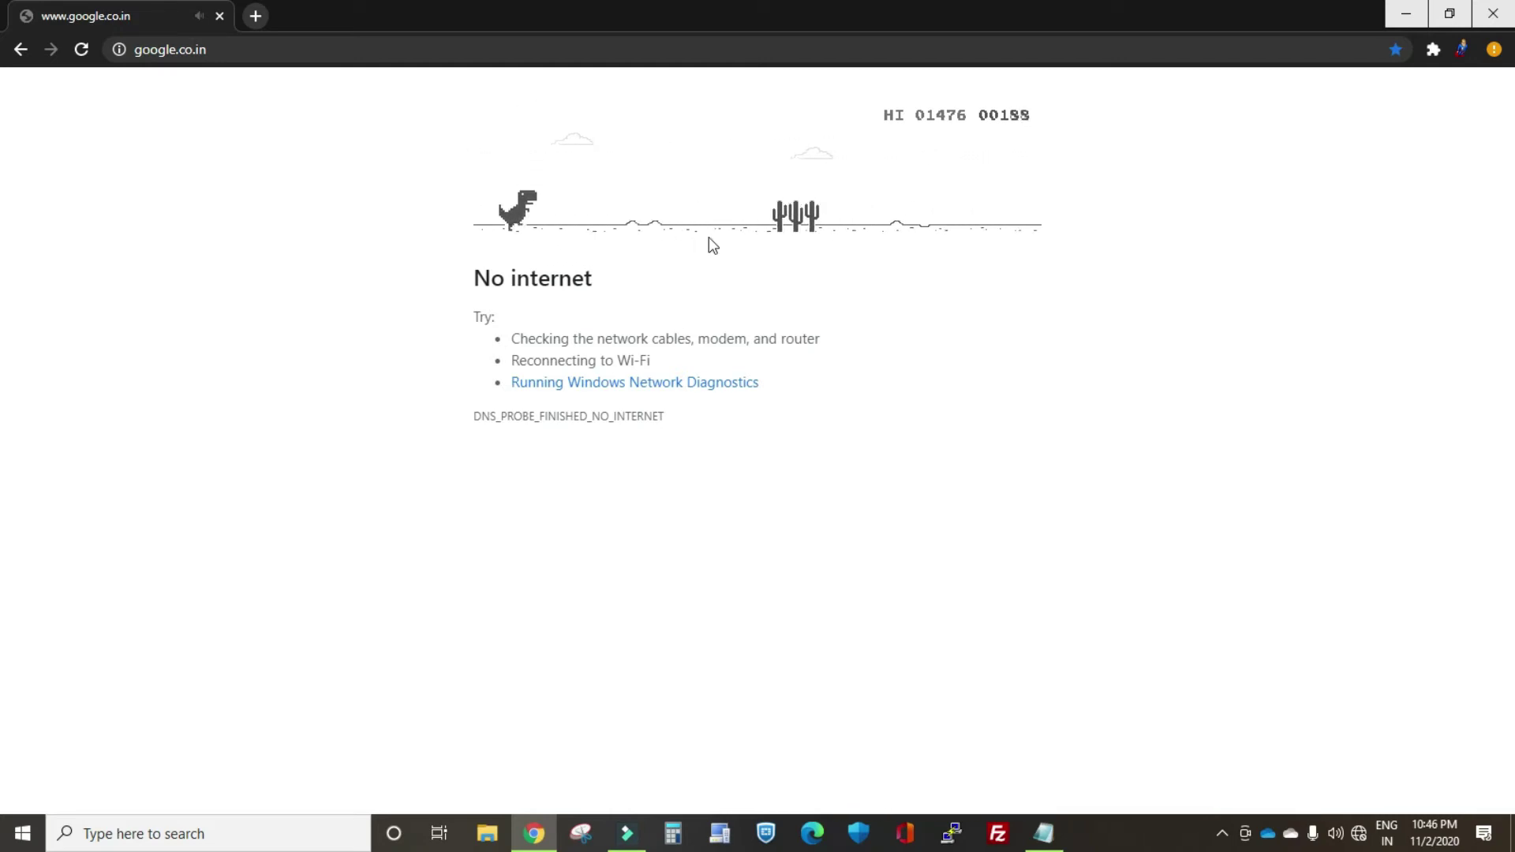
key(space)
key(space)
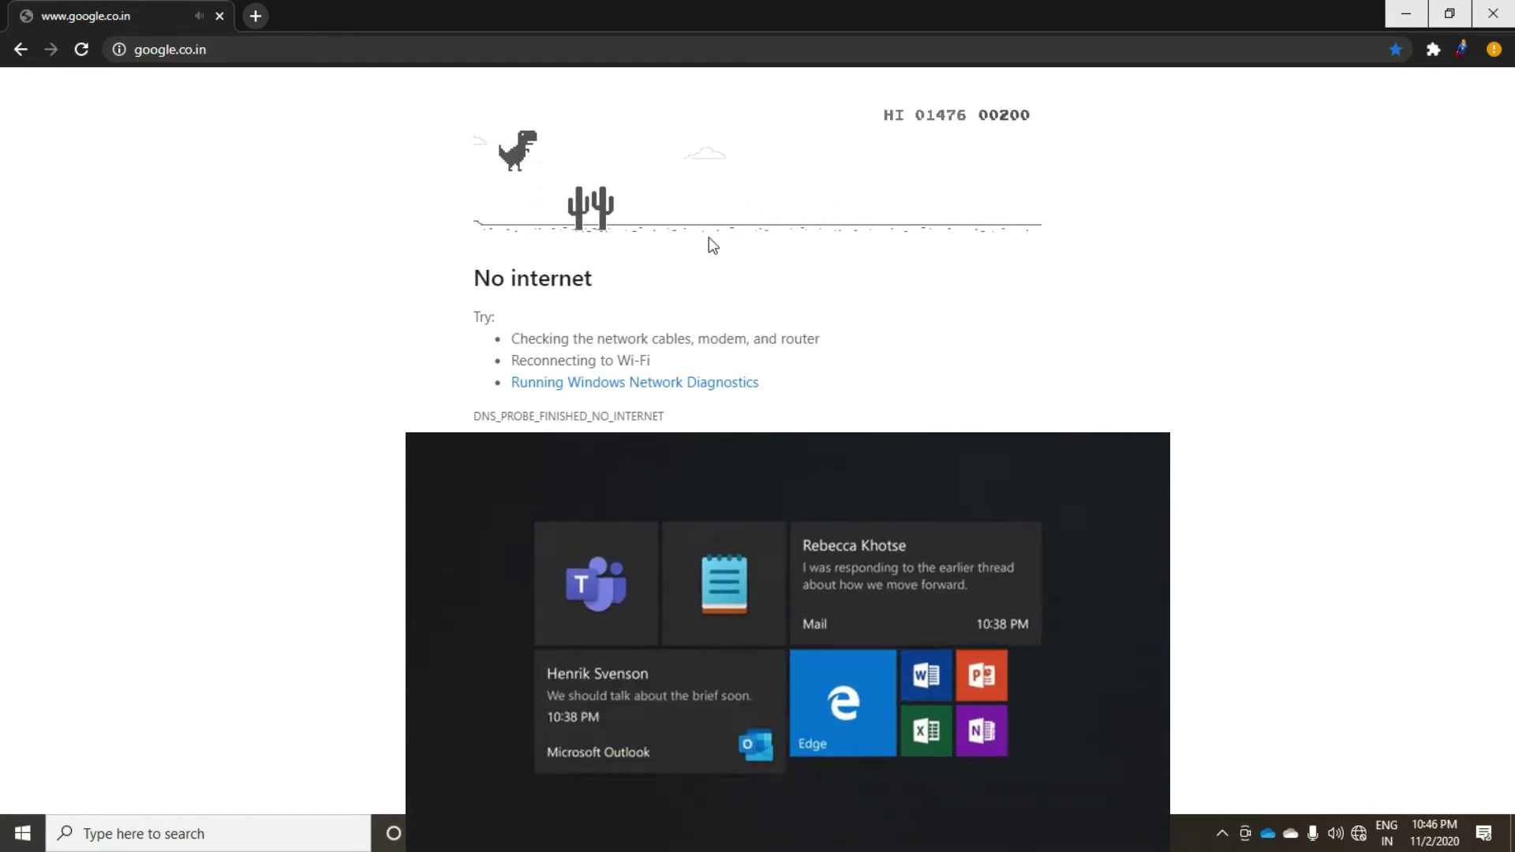
key(space)
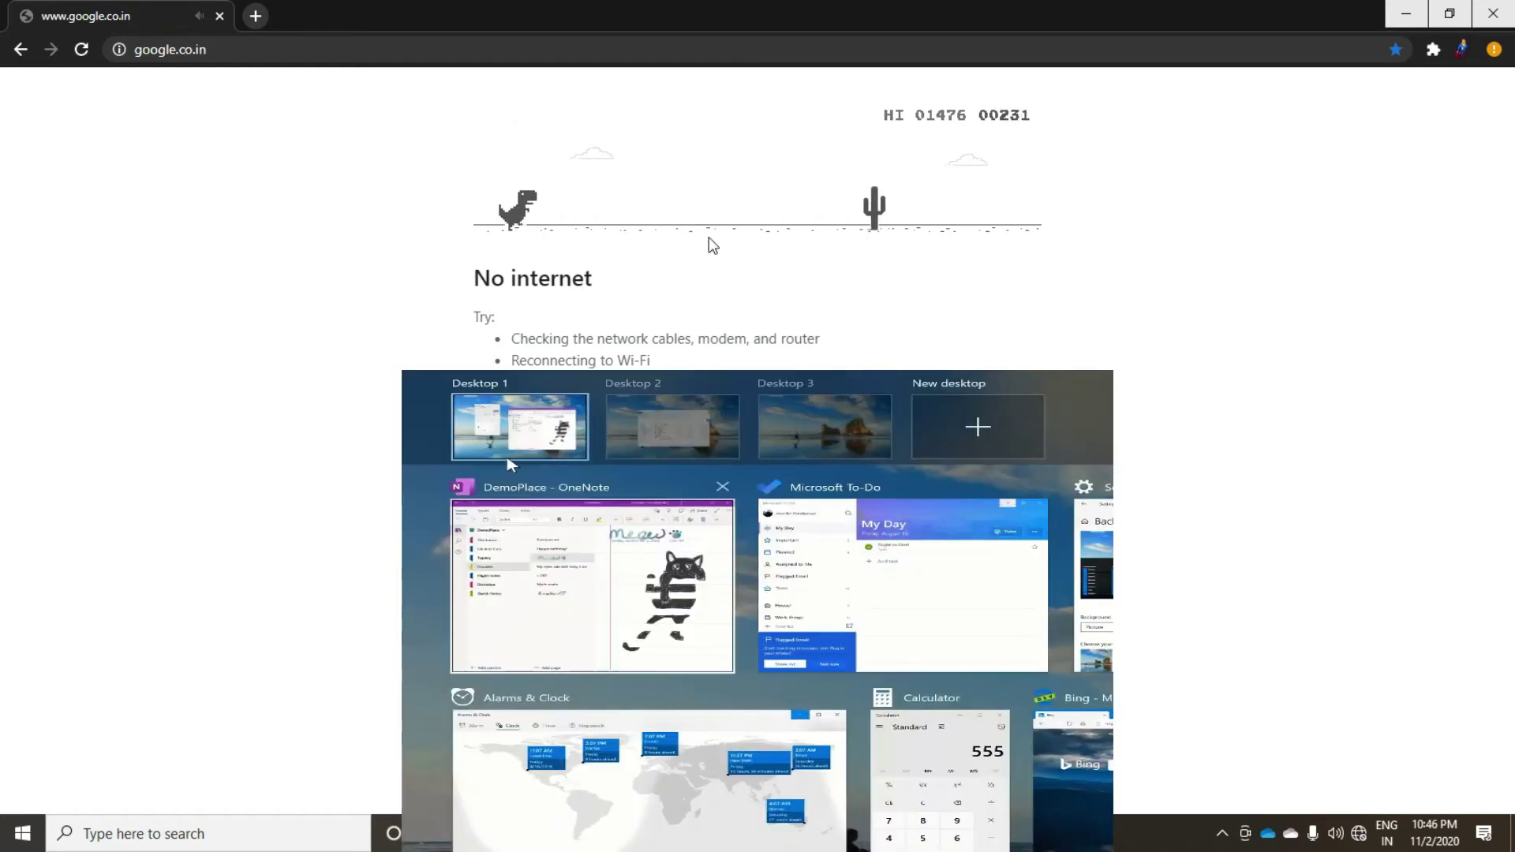
key(space)
key(space)
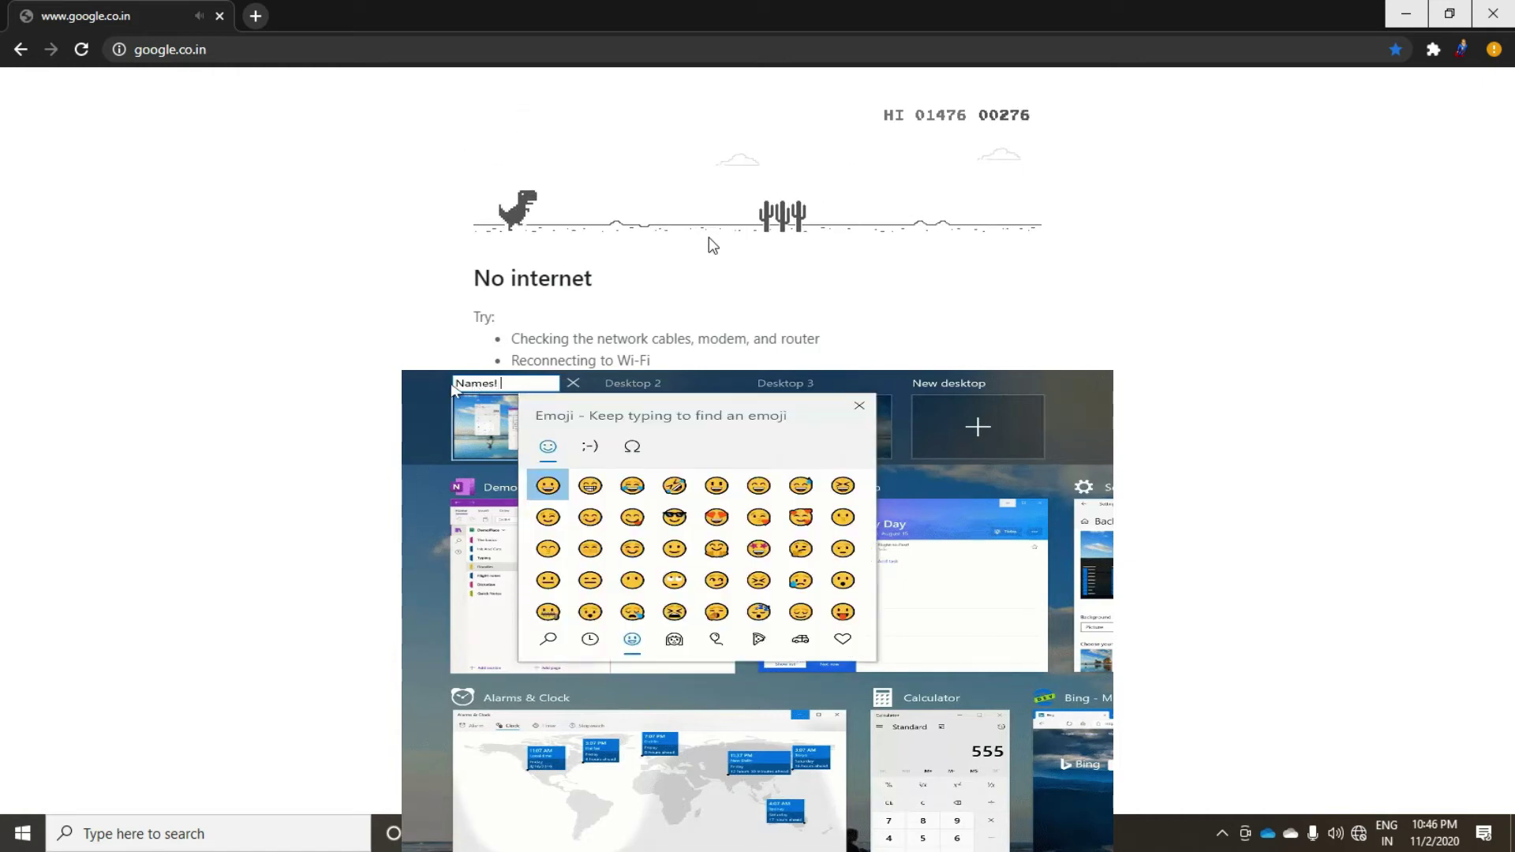
key(space)
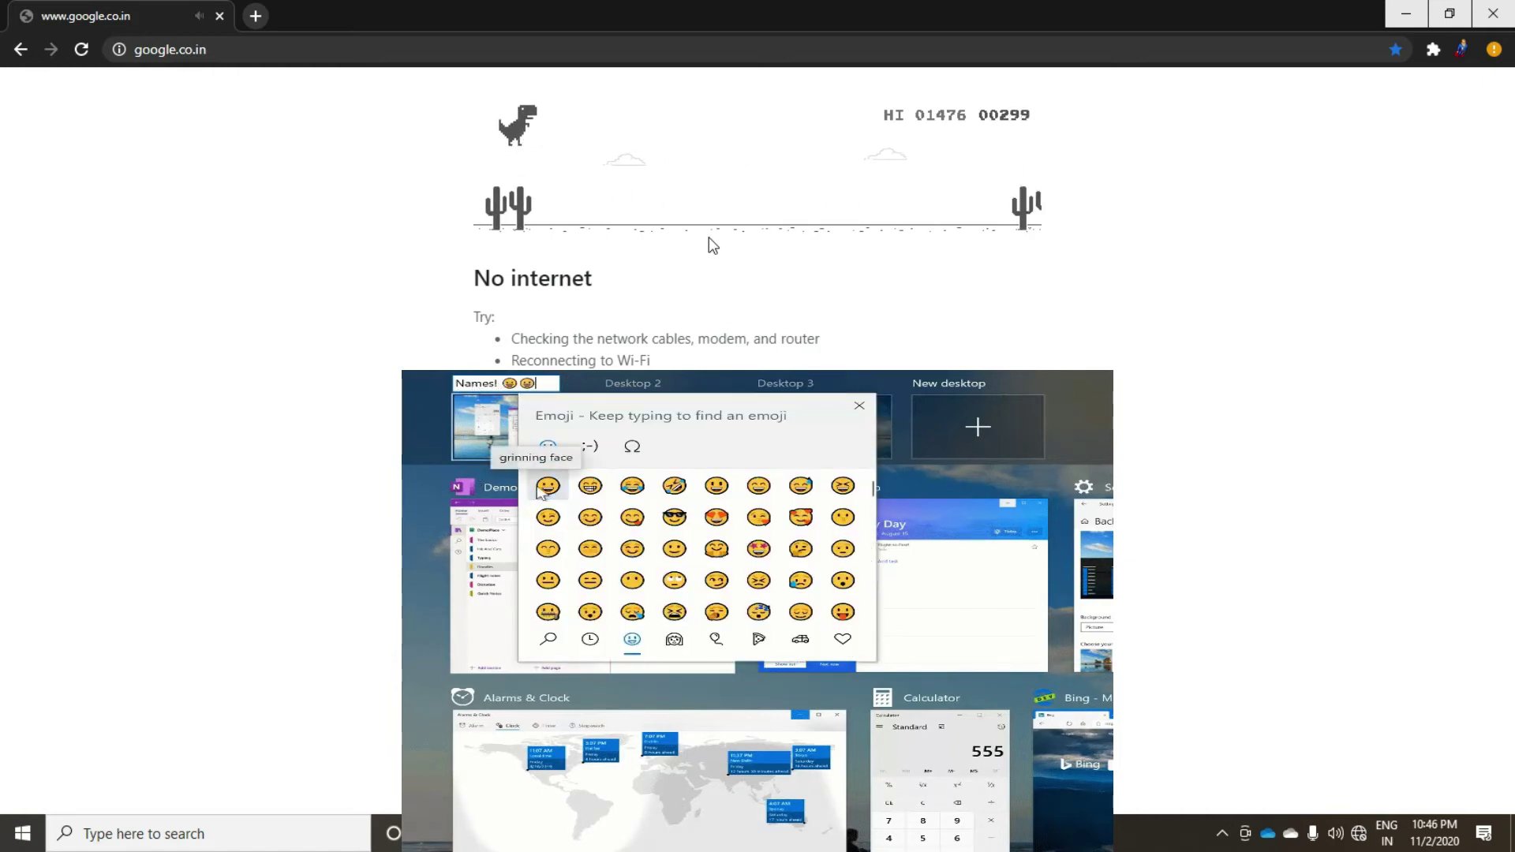
key(space)
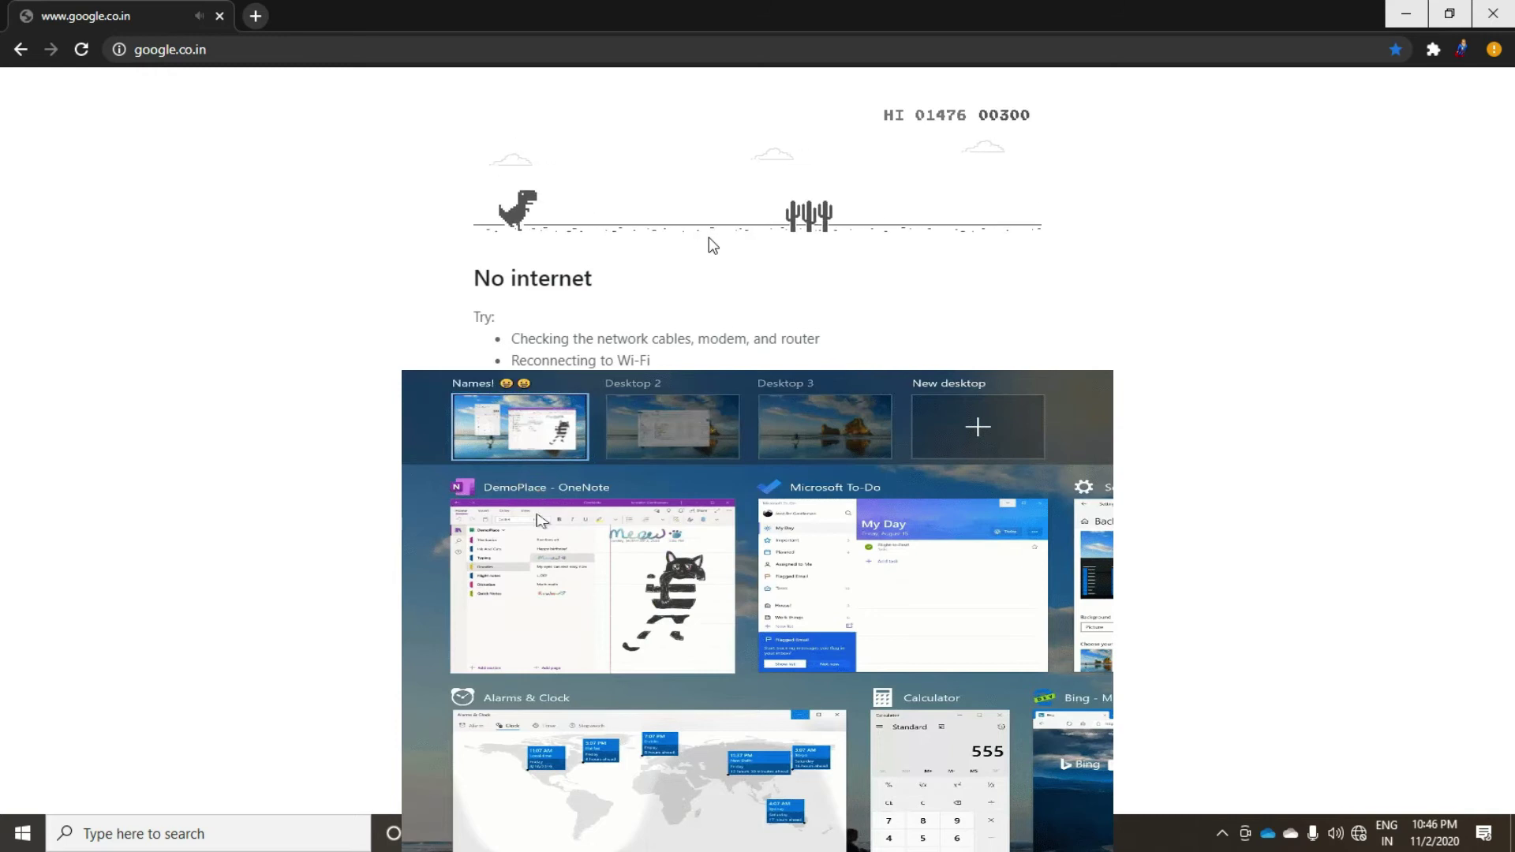
key(space)
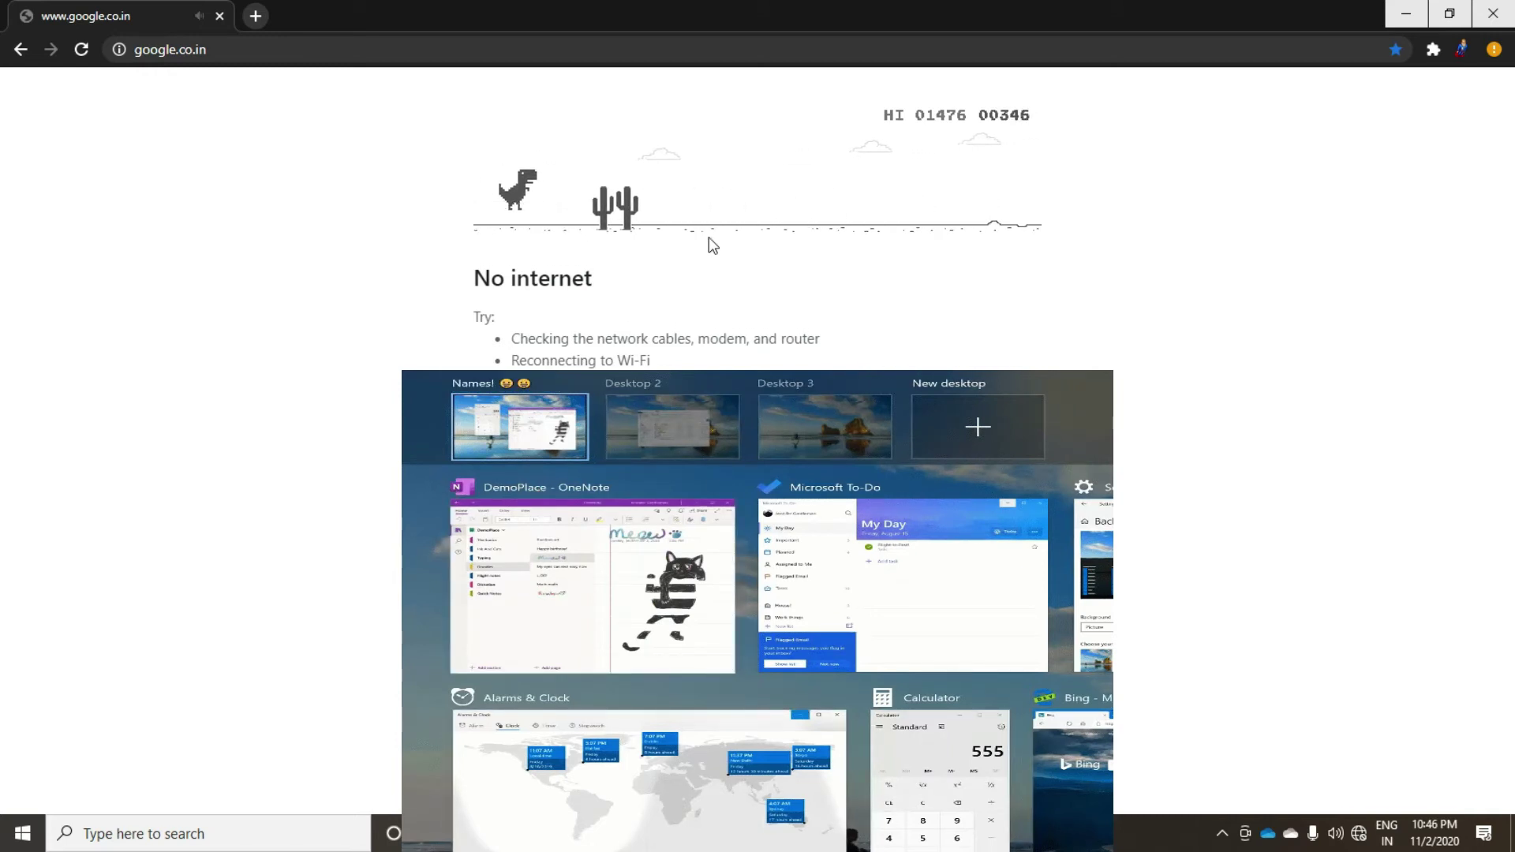
key(space)
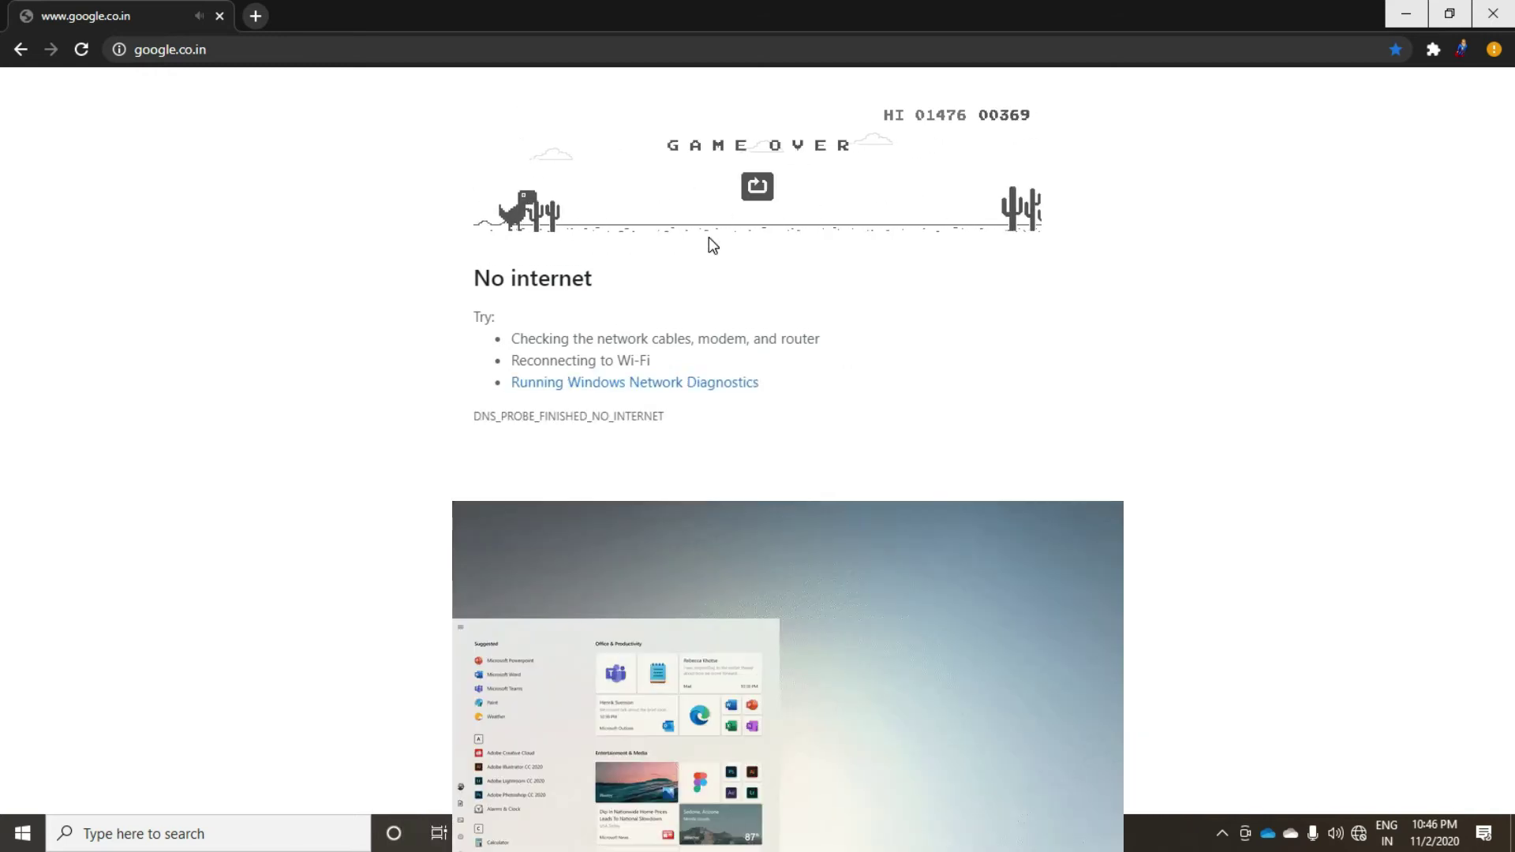
- Restart the dinosaur game after the collision and play a short run, jumping over the early cacti
key(space)
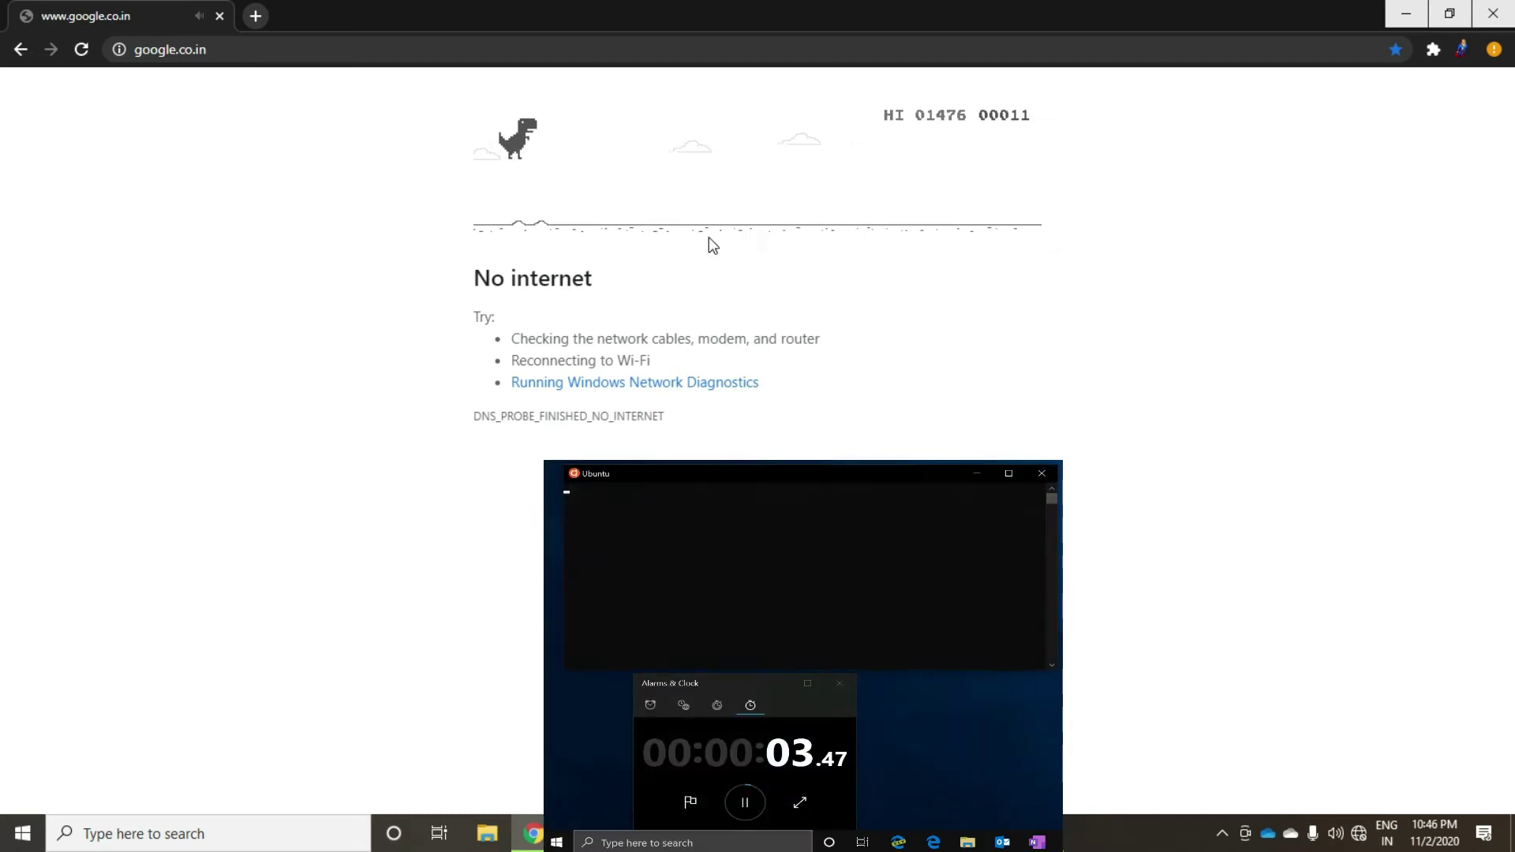
key(space)
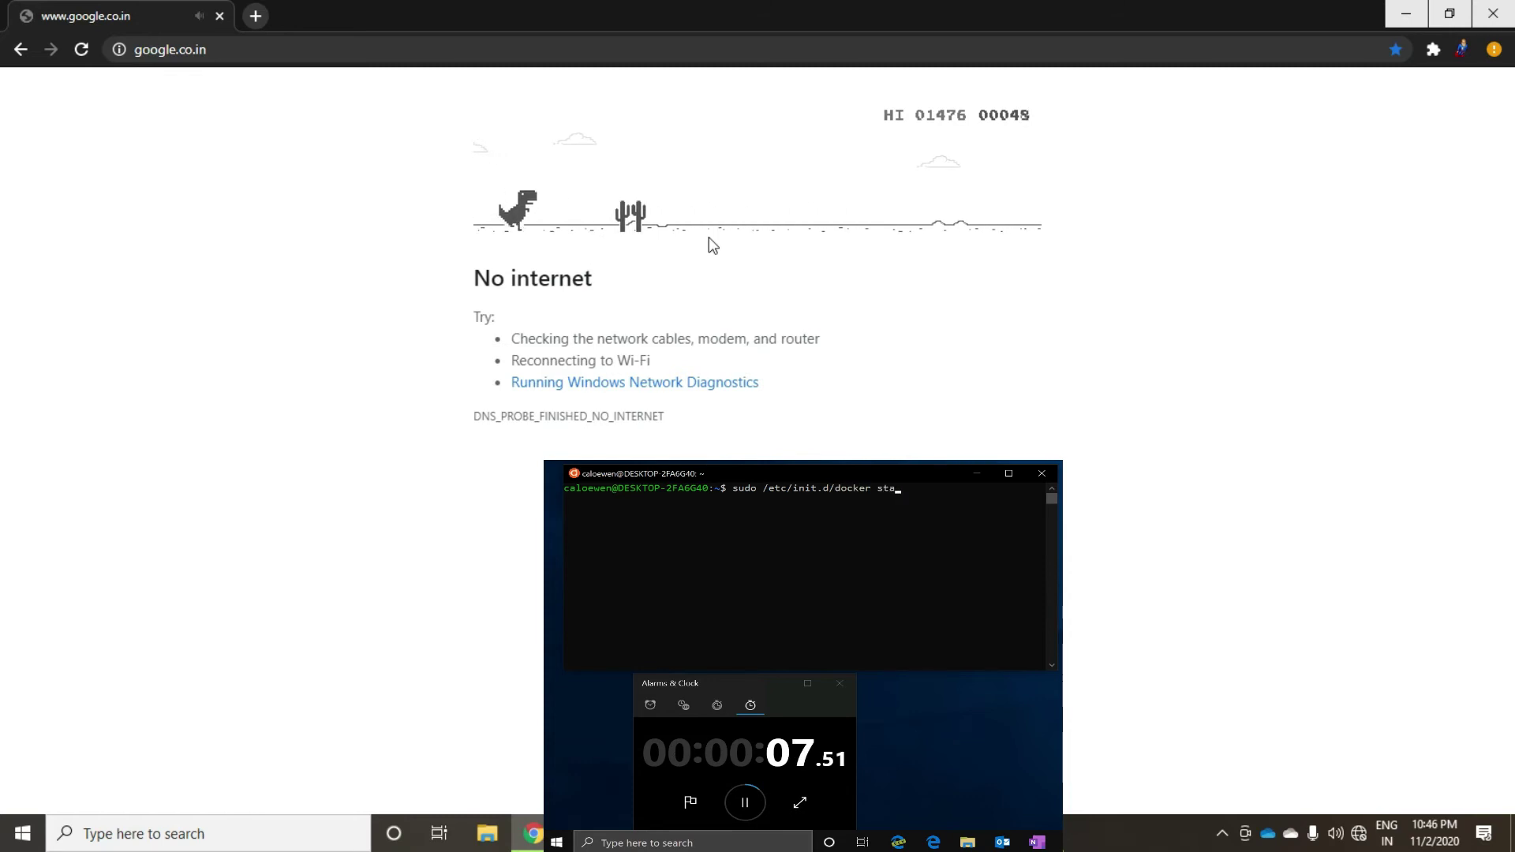
key(space)
key(space)
key(space)
key(space)
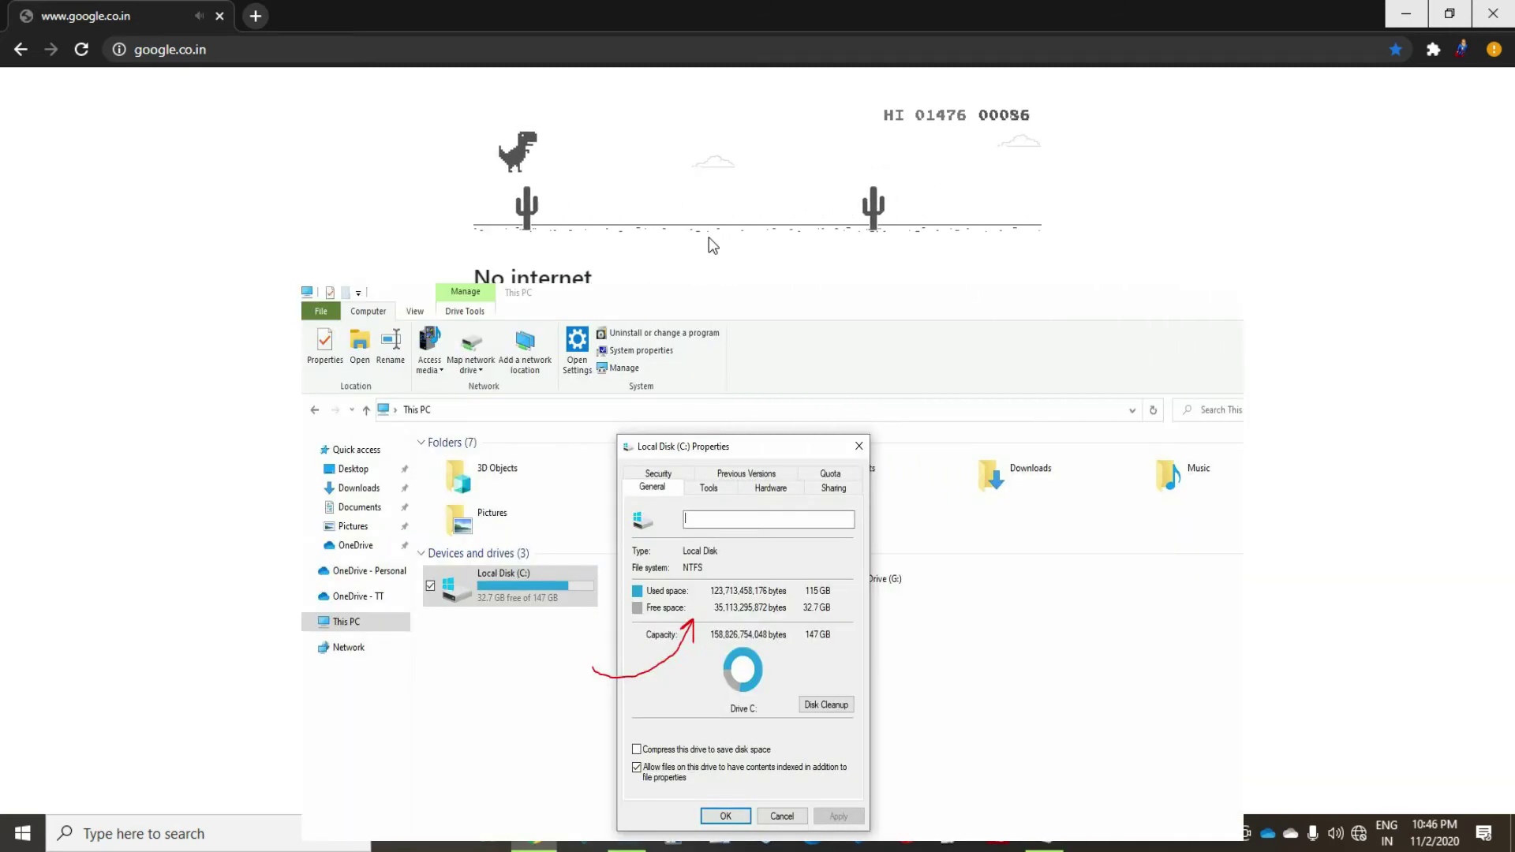
key(space)
key(space)
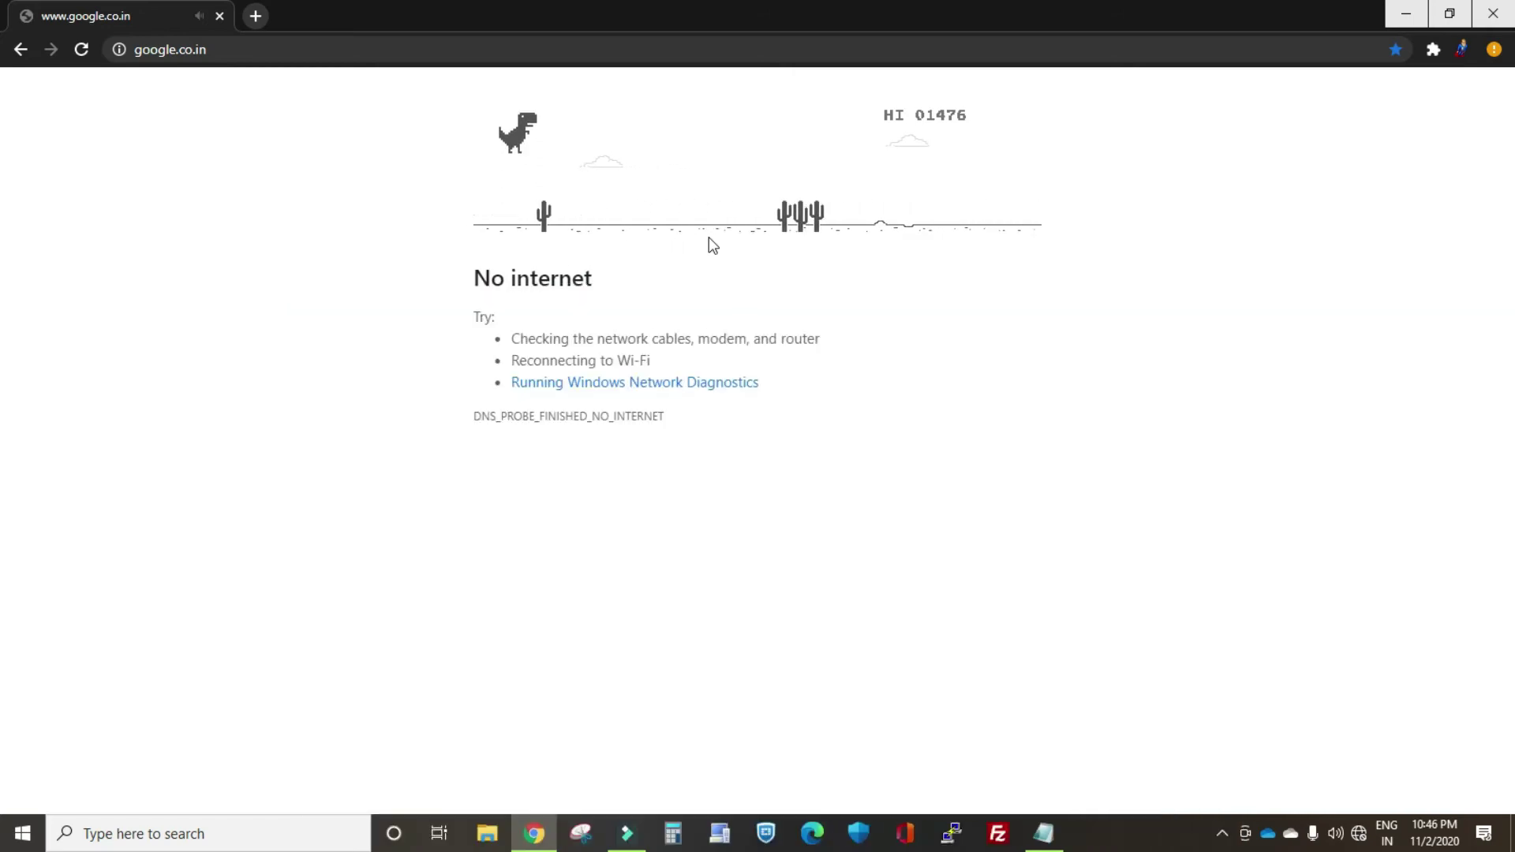
- Begin one more run of the dinosaur game and keep jumping over the approaching cactus groups
key(space)
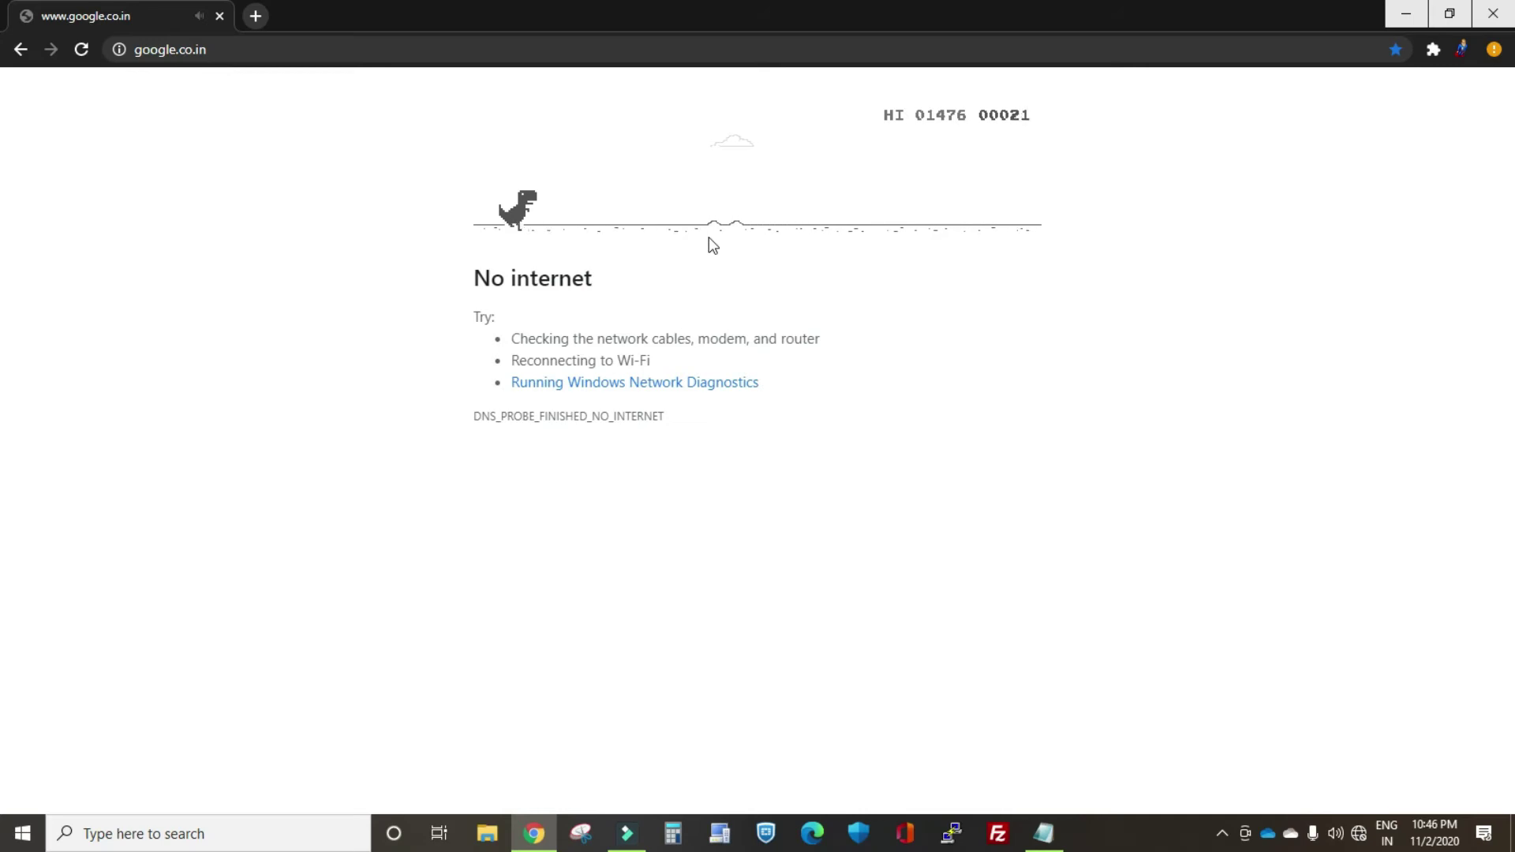
key(space)
key(space)
key(space)
key(space)
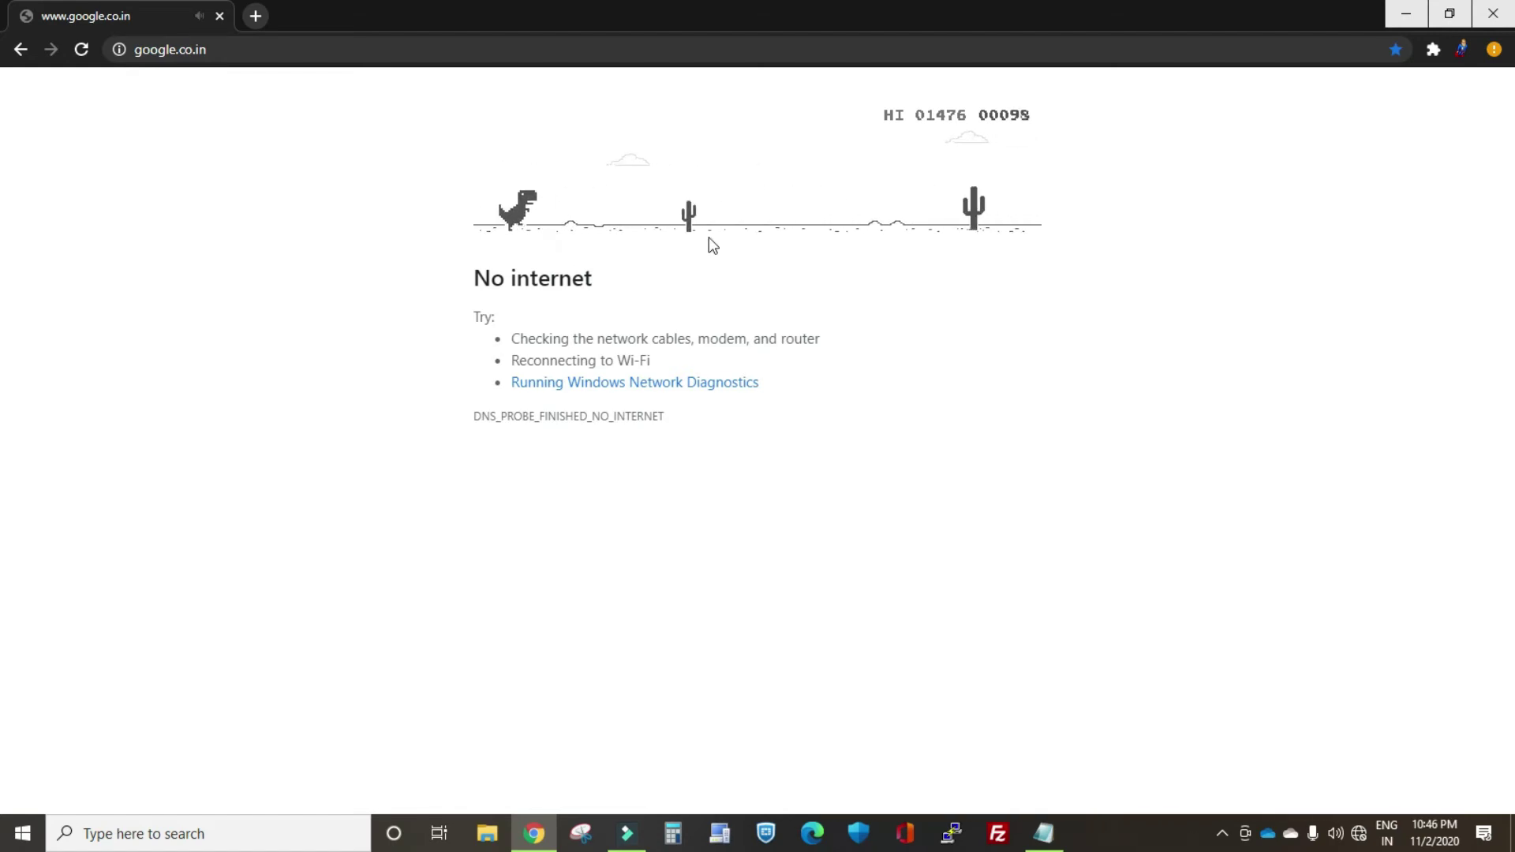
key(space)
key(super)
key(space)
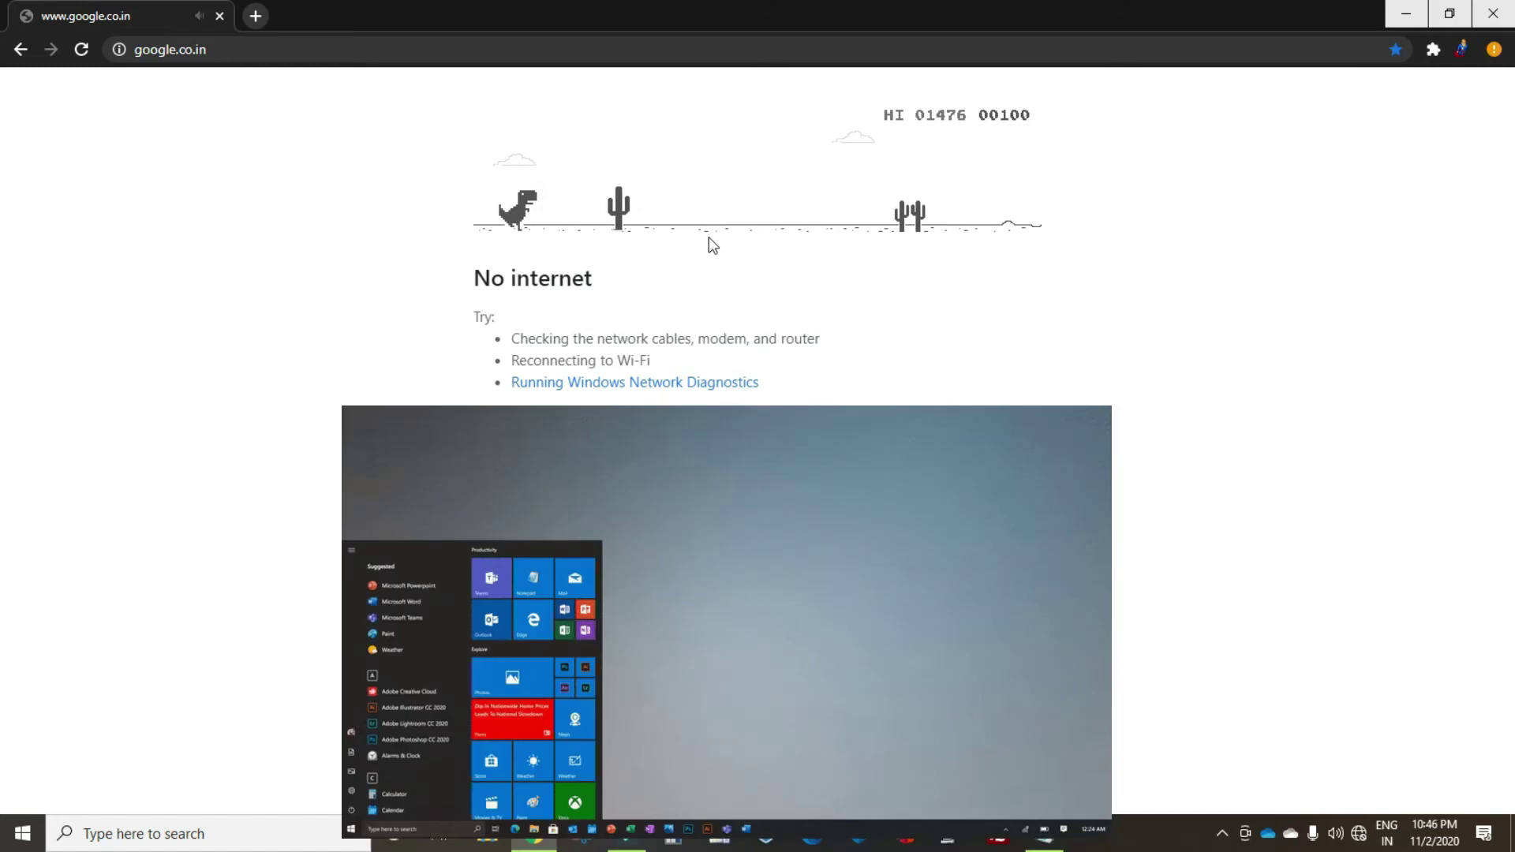
key(space)
key(space)
key(space)
key(space)
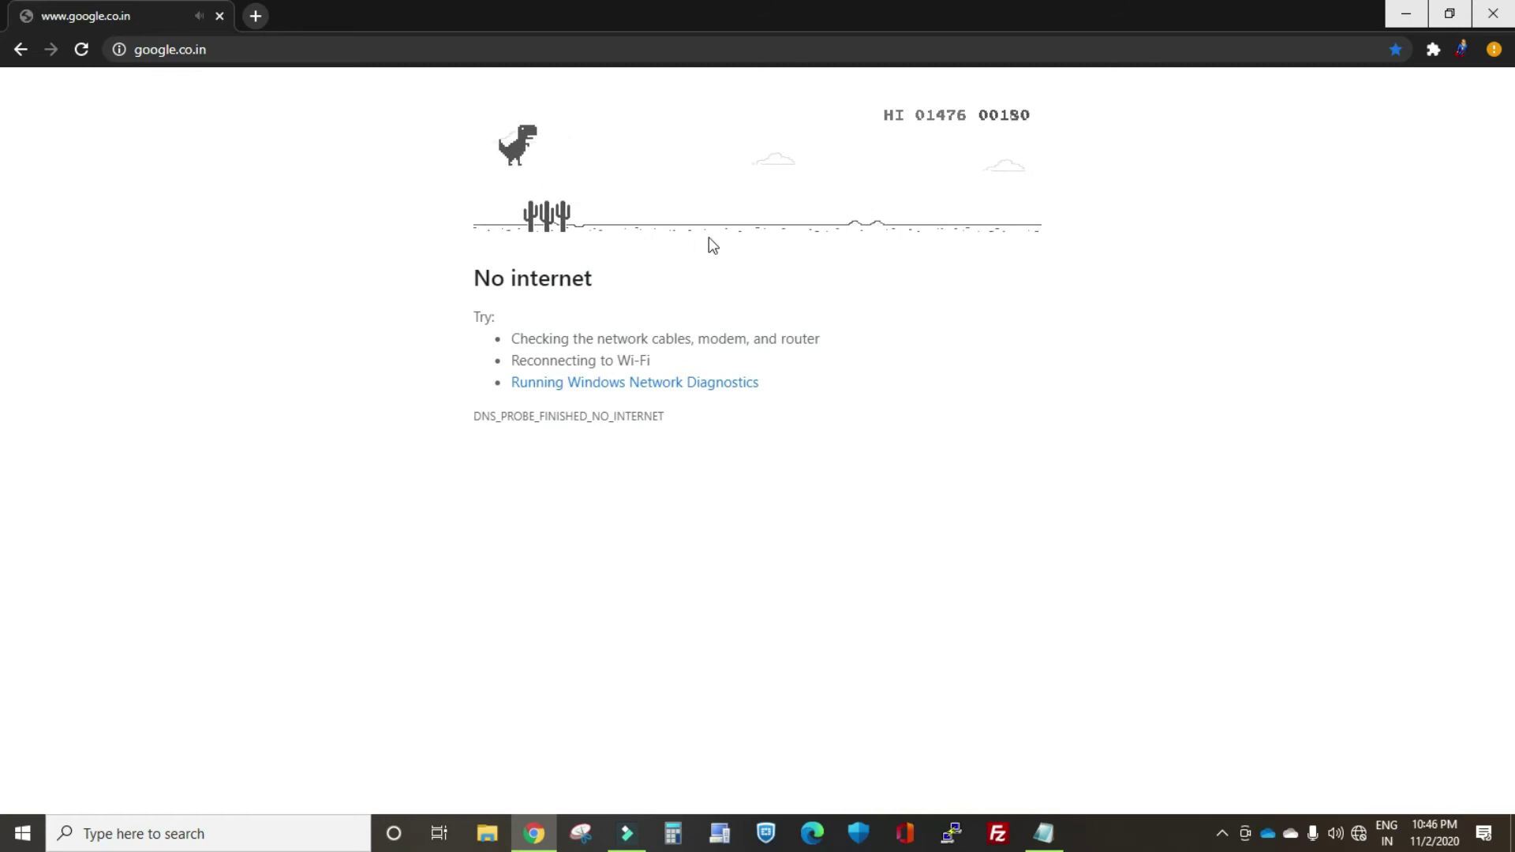
key(space)
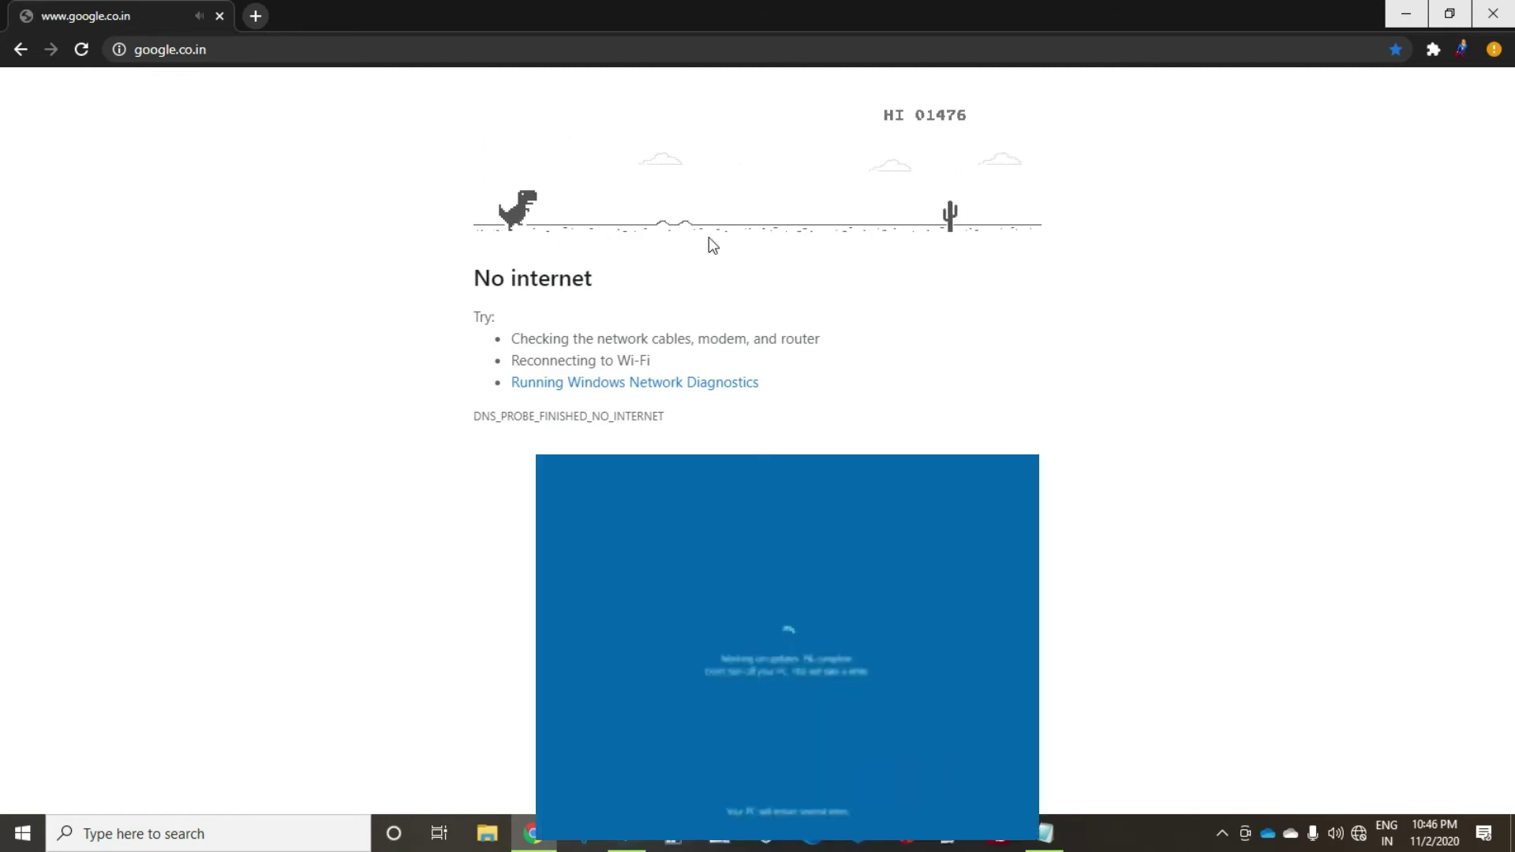
key(space)
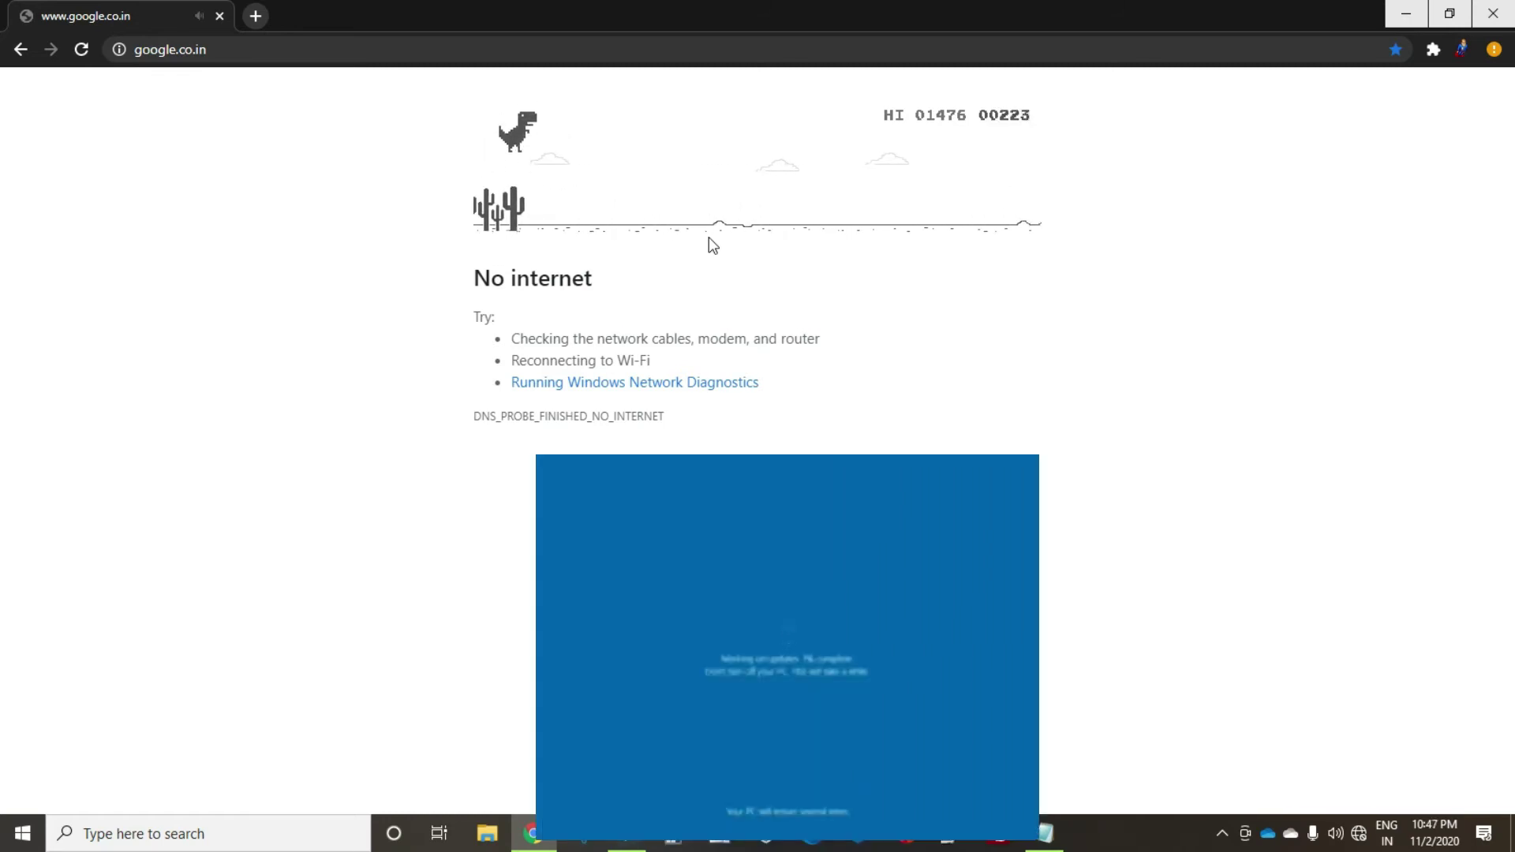
key(space)
key(space)
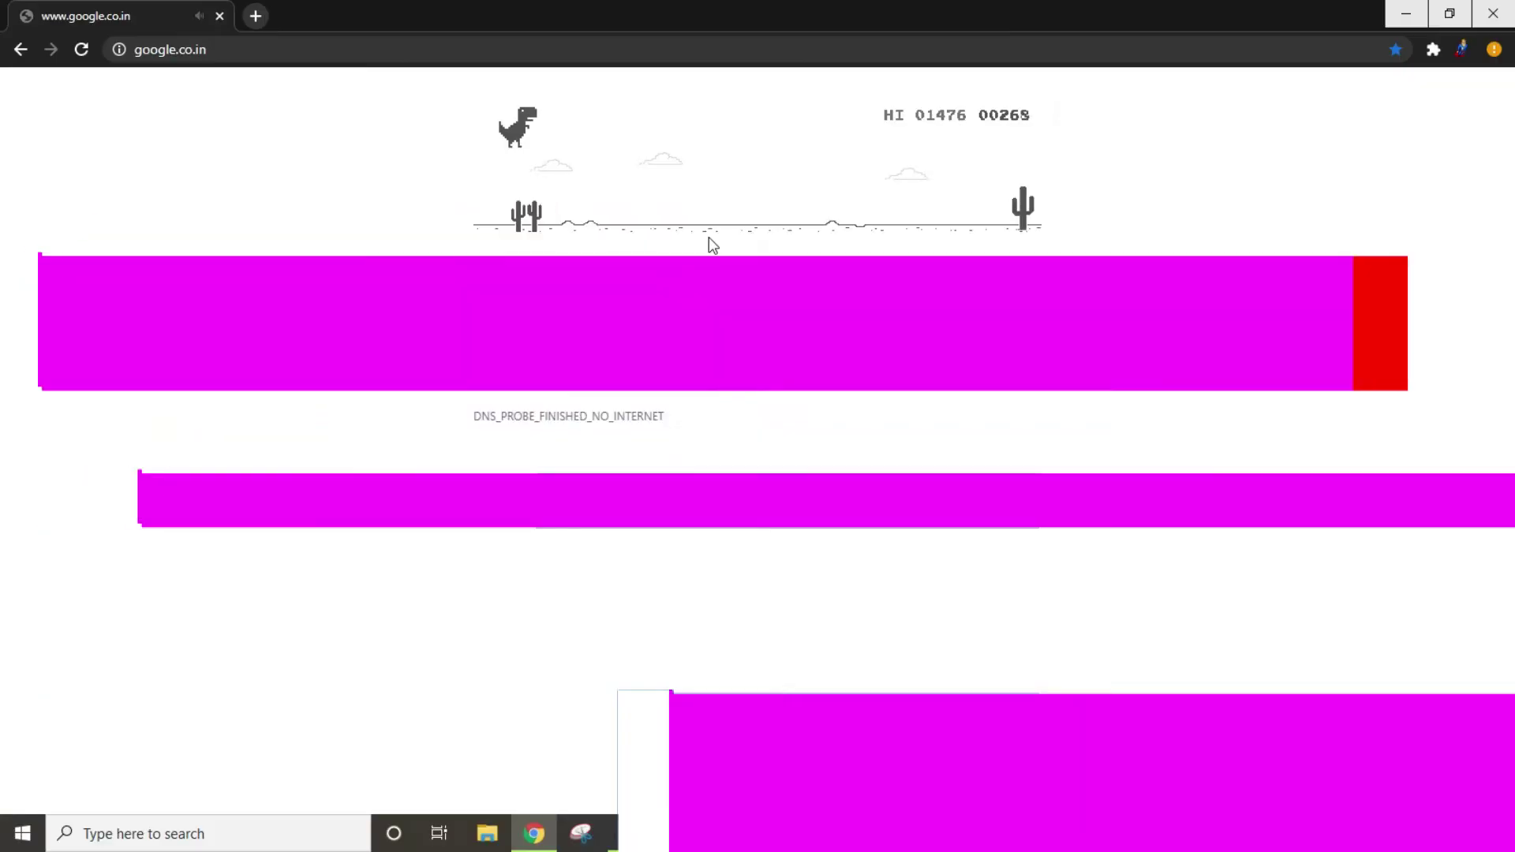
key(space)
key(space)
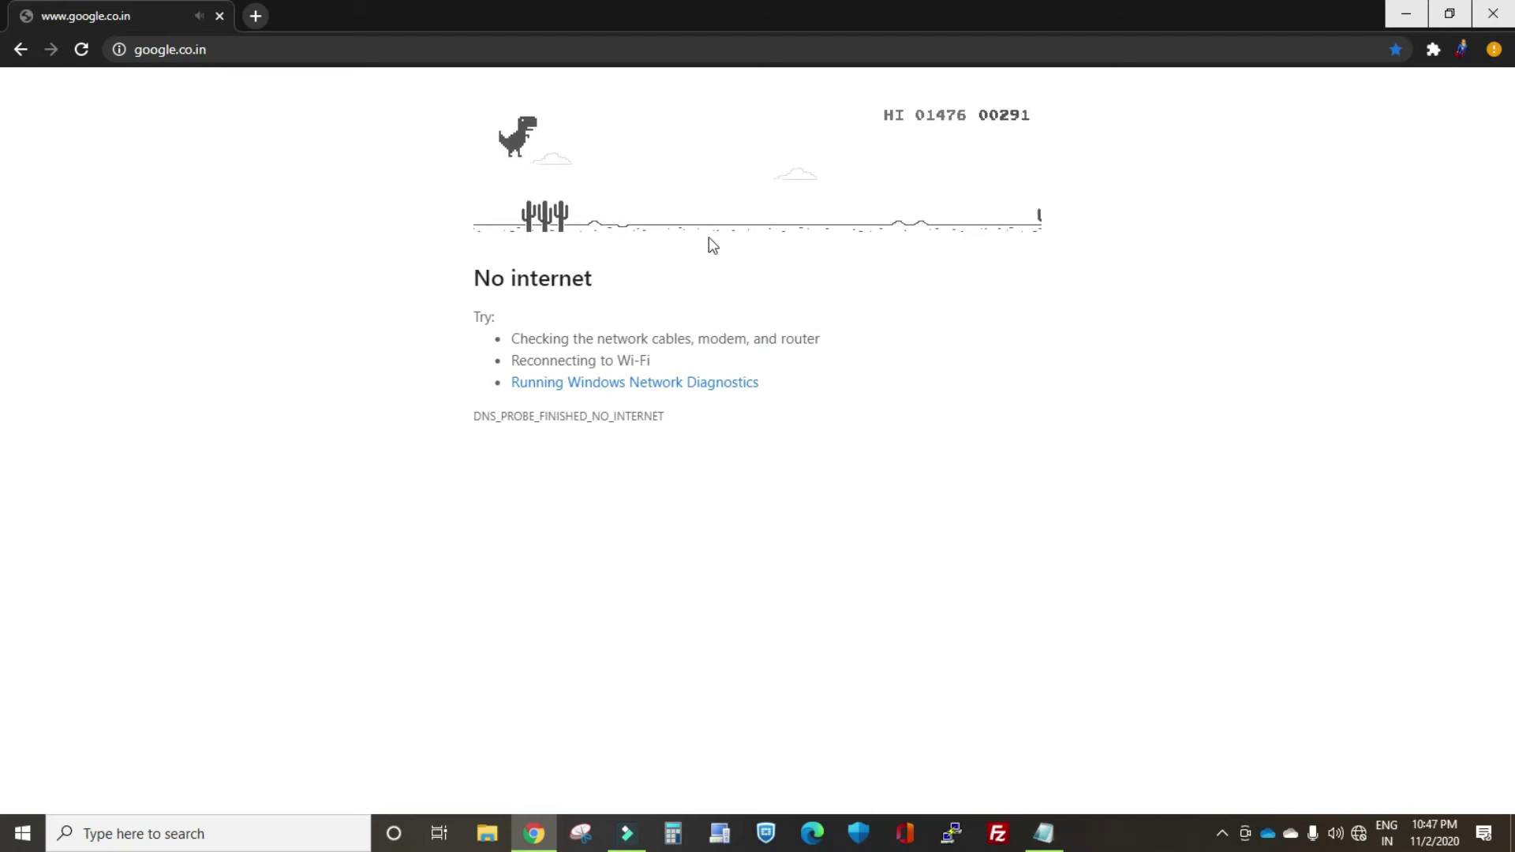
key(space)
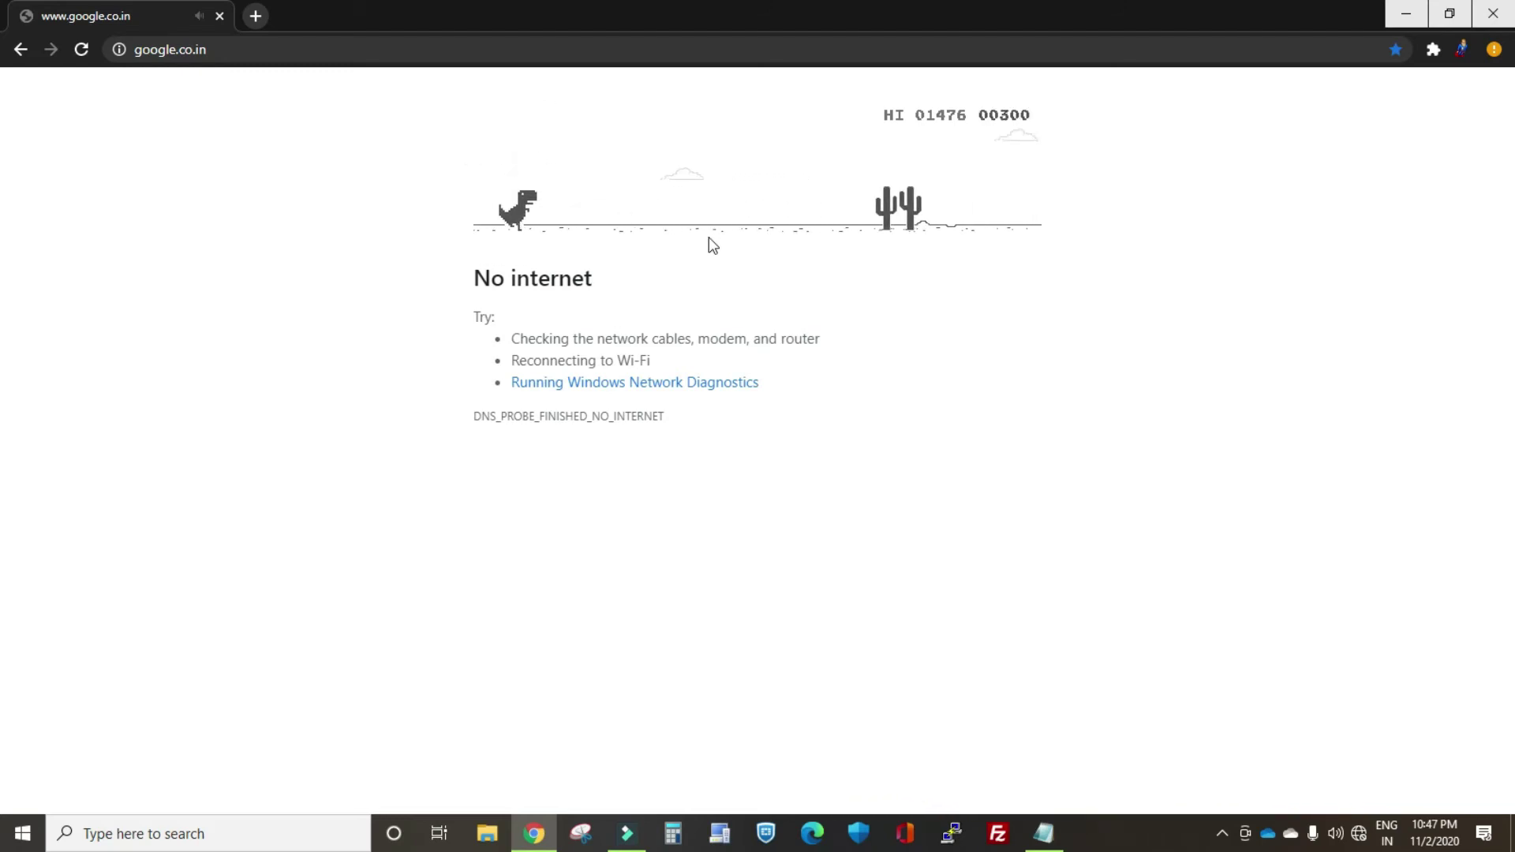
key(space)
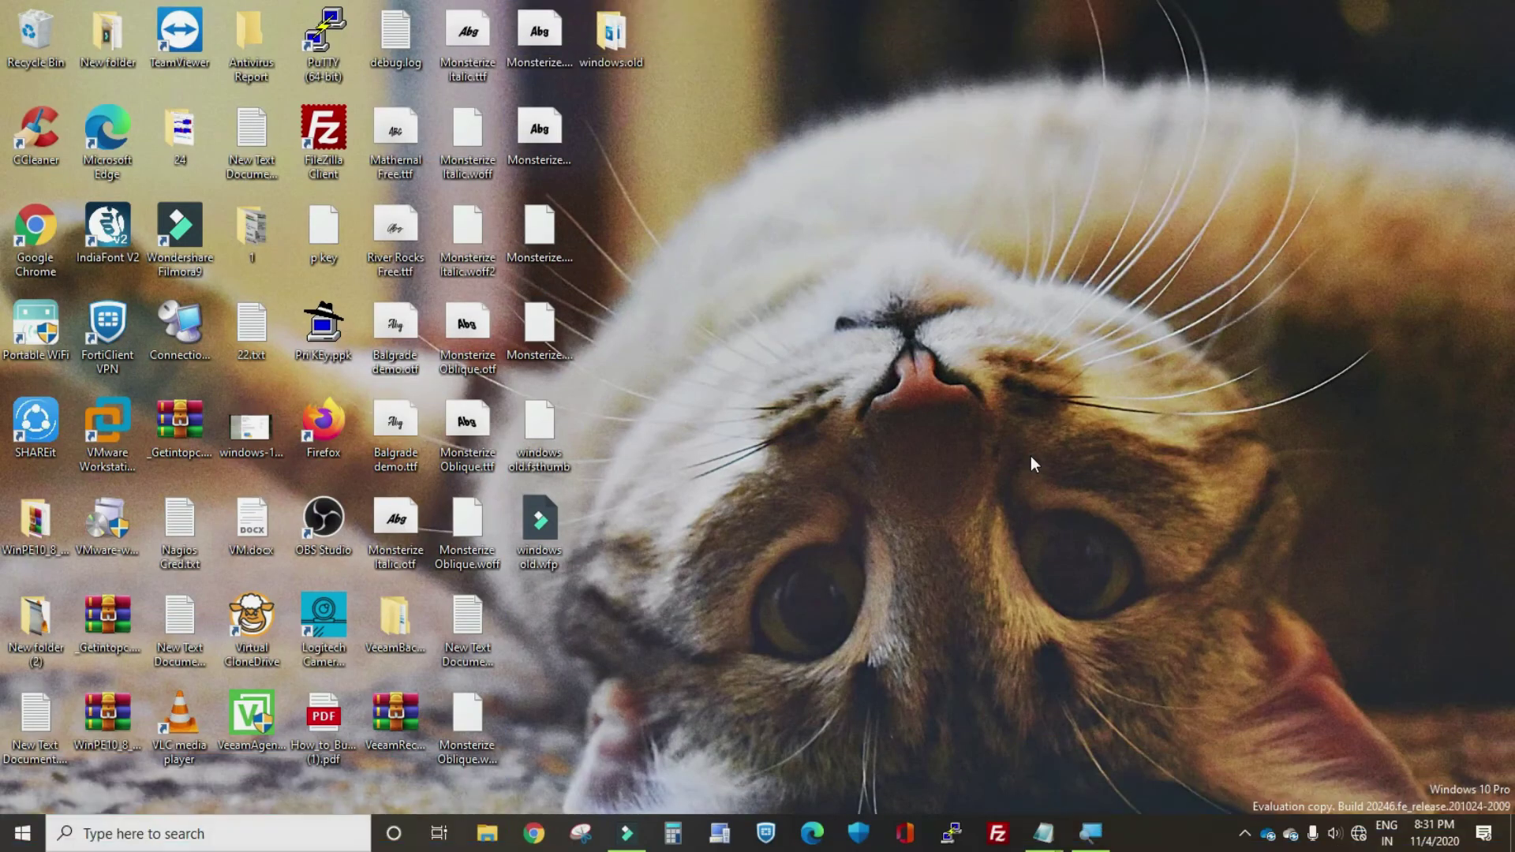
- Switch to File Explorer, open the System Protection settings through This PC's properties, and select Local Disk (C:) (System)
key(super+e)
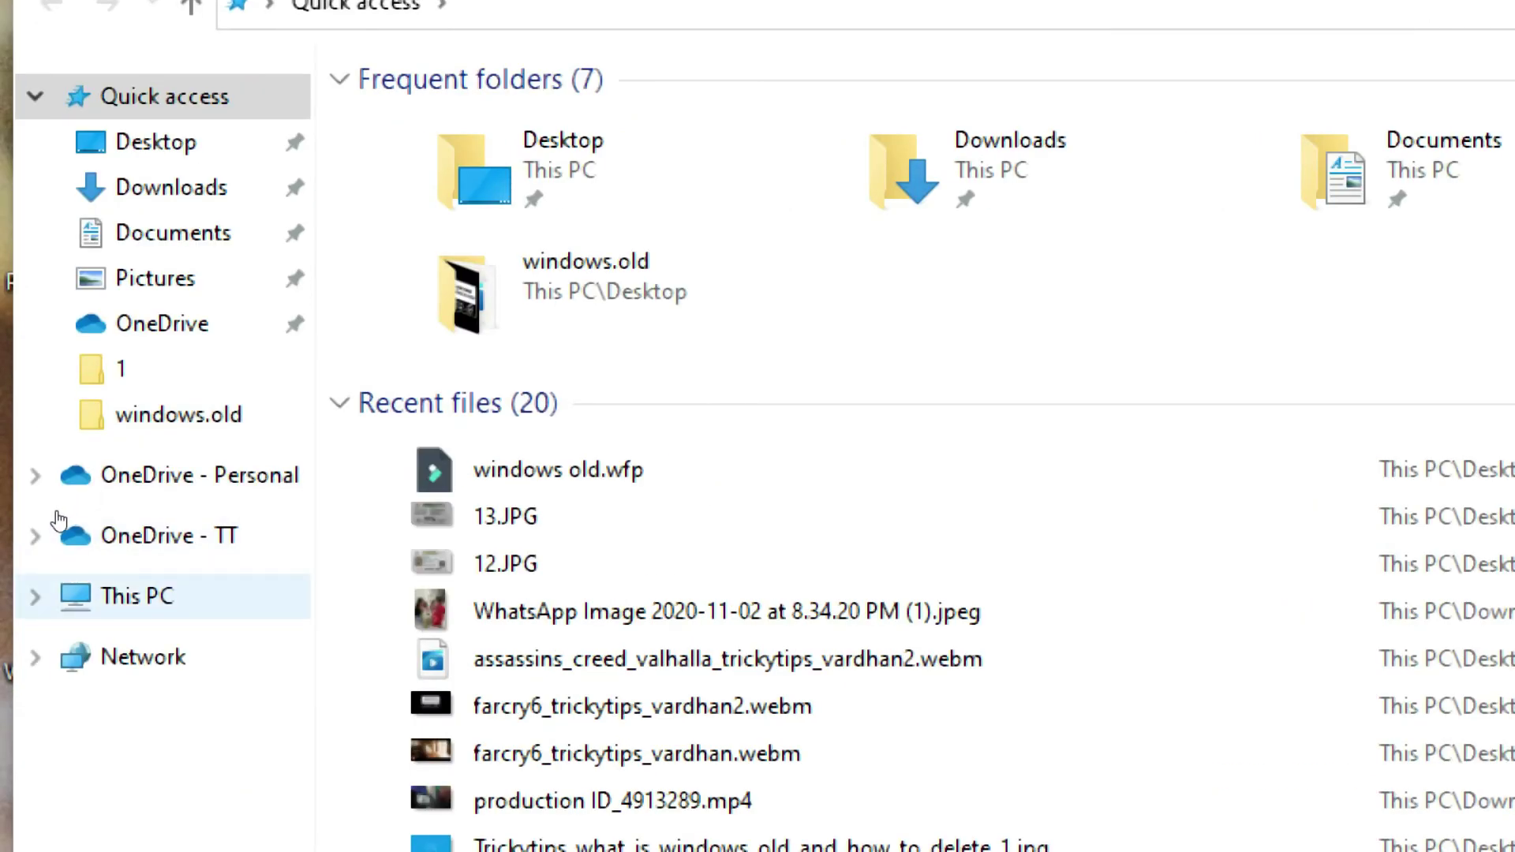
right_click(115, 598)
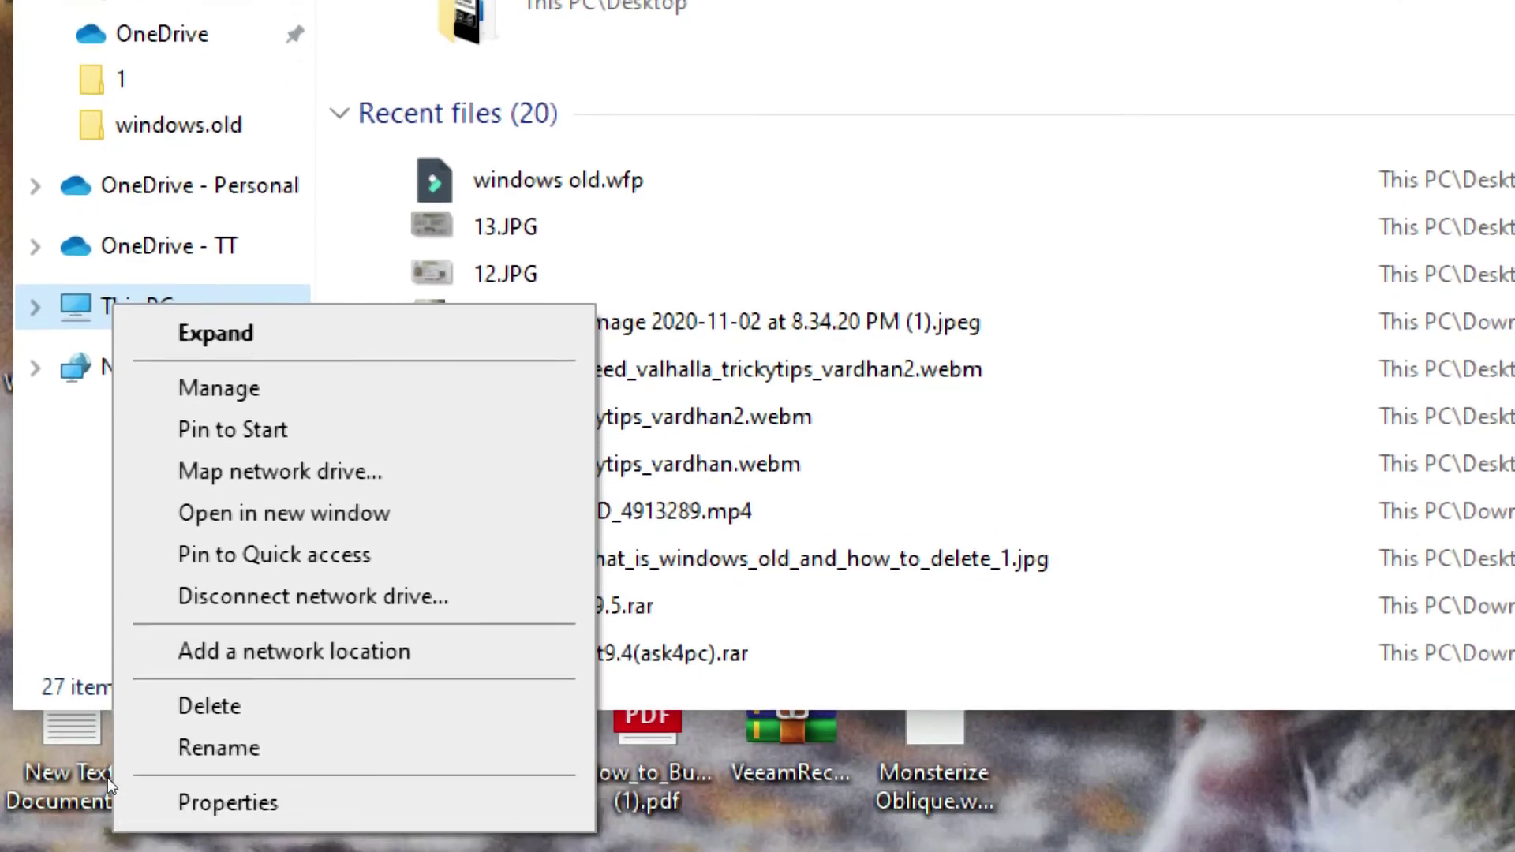
click(107, 758)
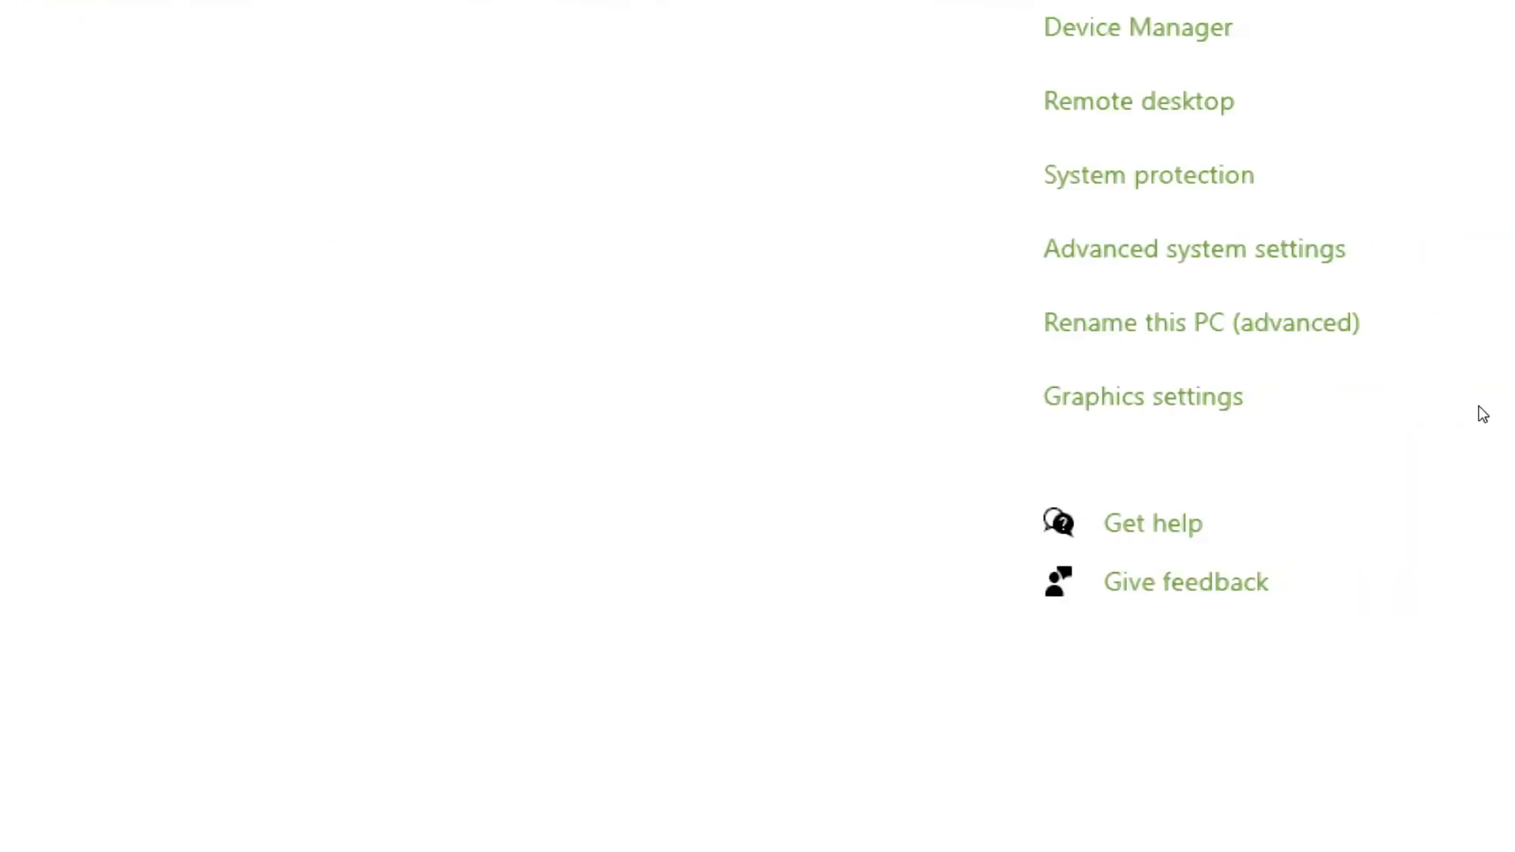
click(1303, 245)
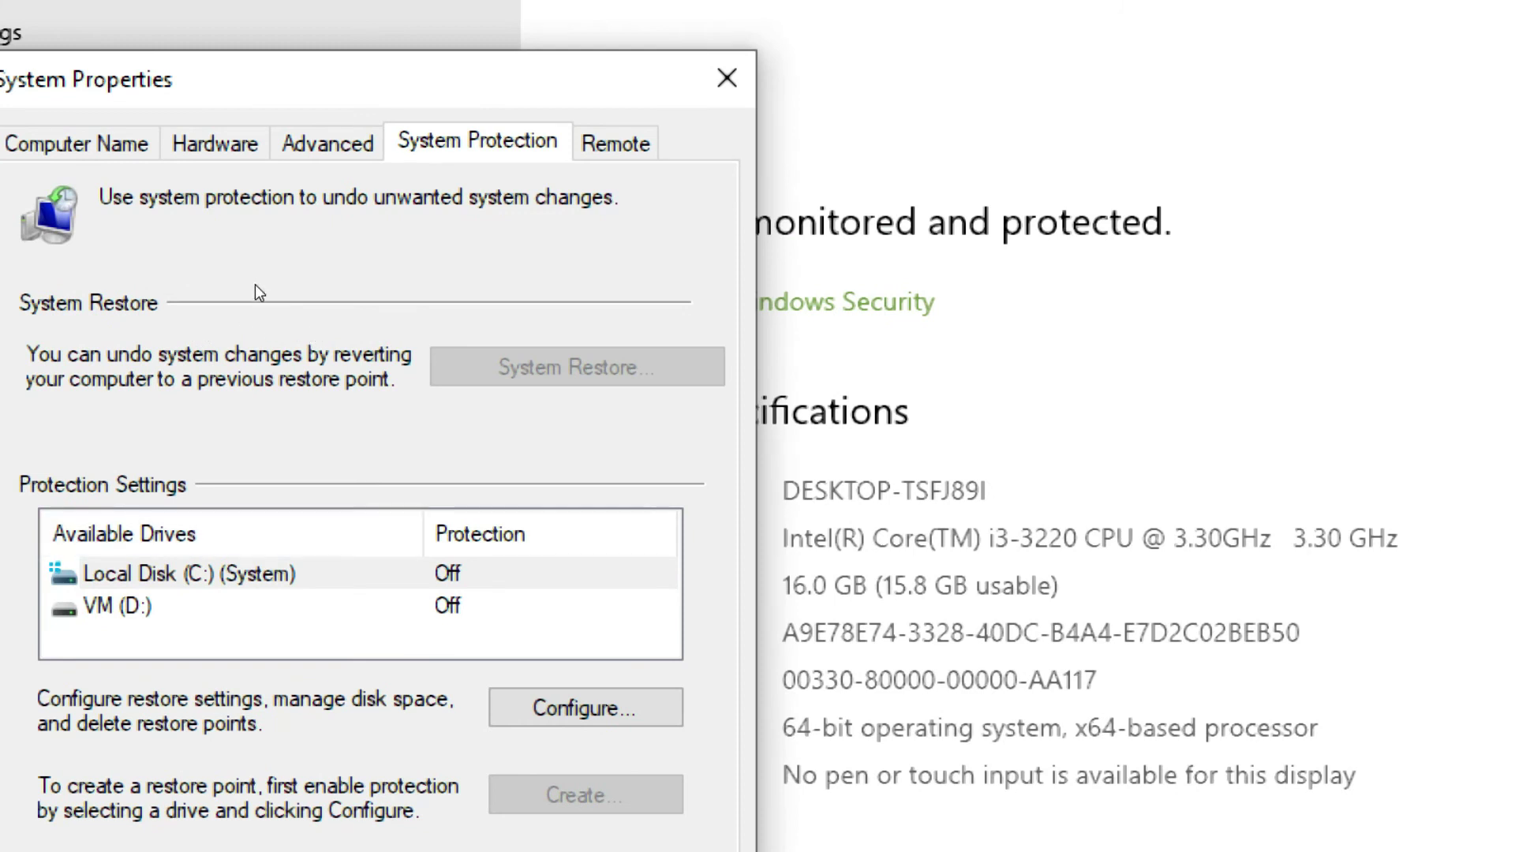
click(269, 574)
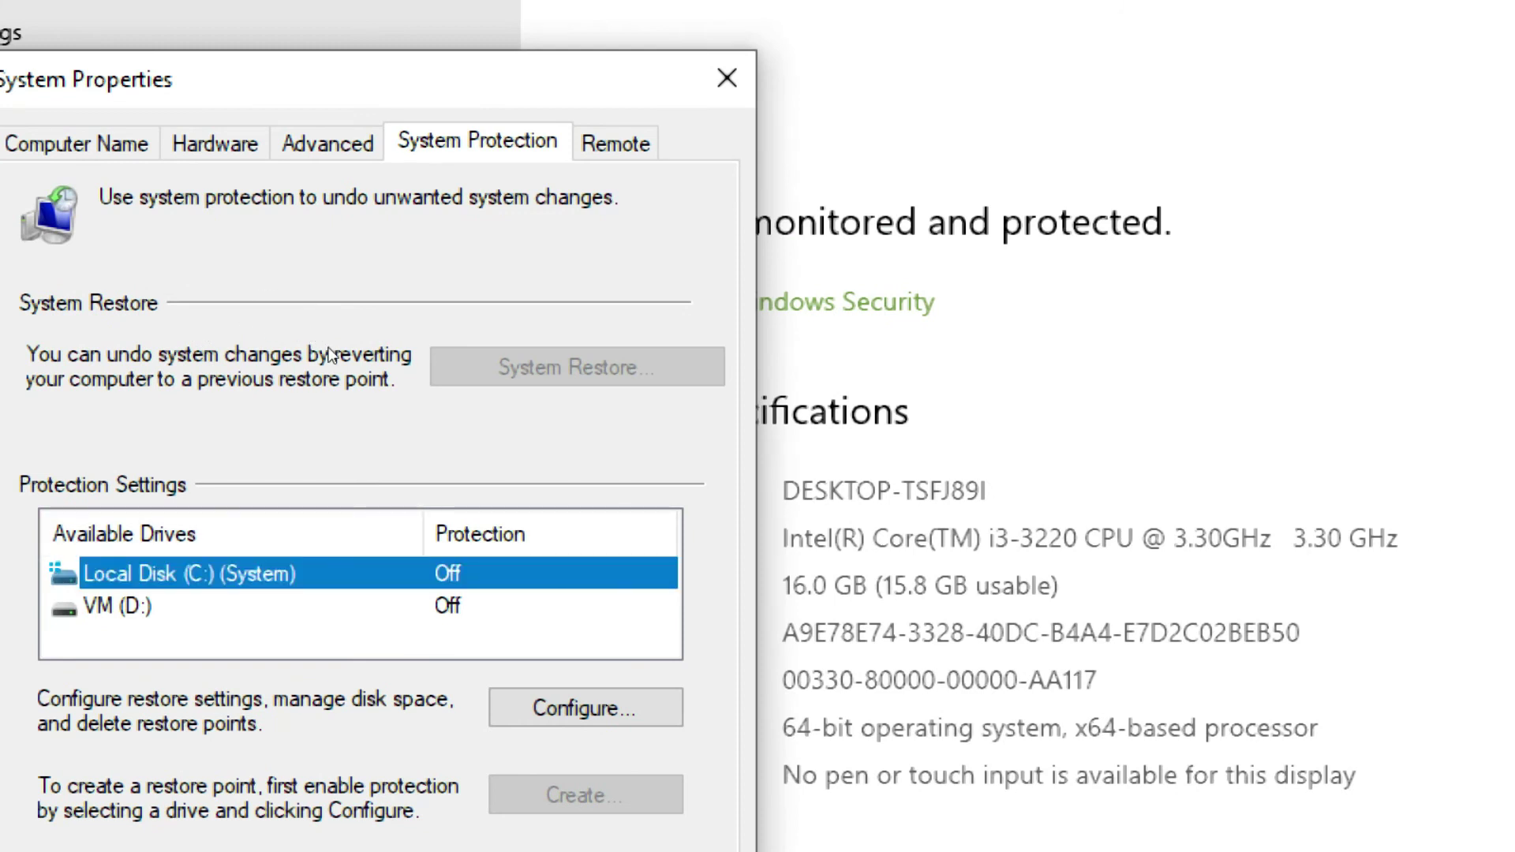
- Turn on system protection for Local Disk (C:) in its restore settings and accept the change
click(585, 707)
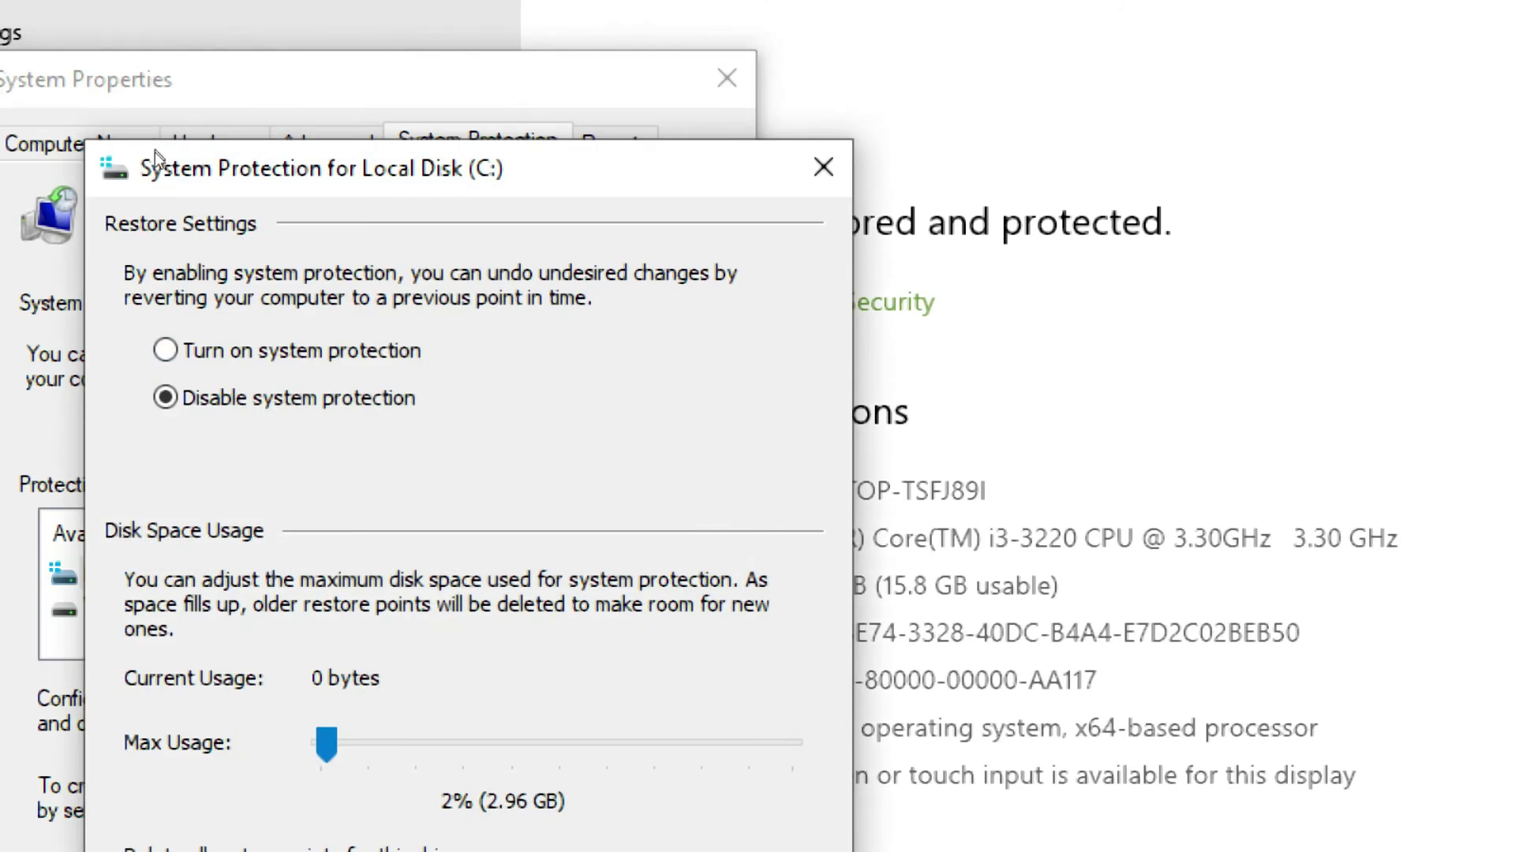
click(168, 351)
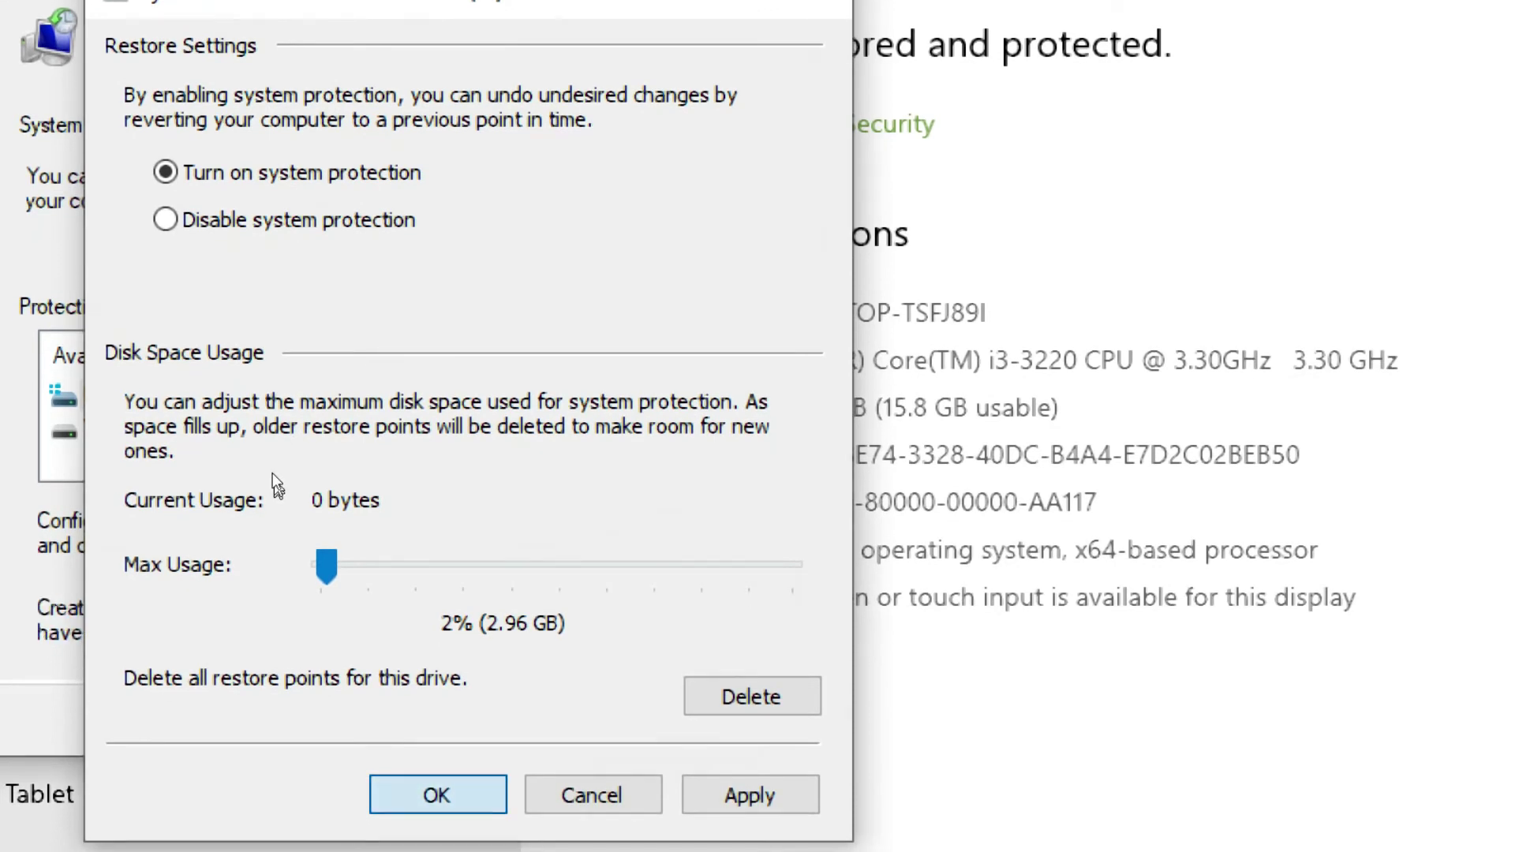
key(Return)
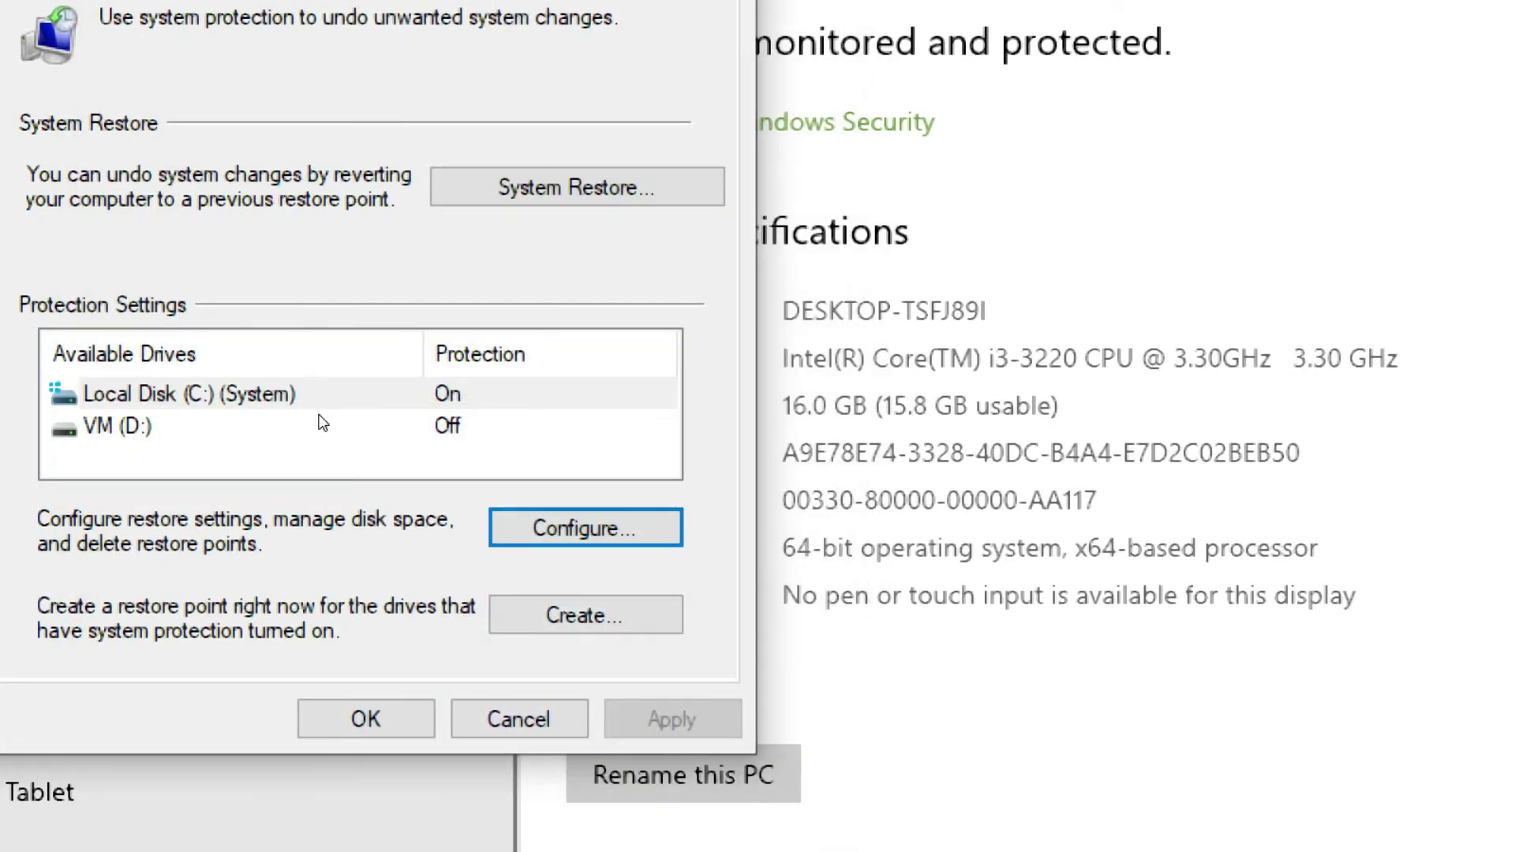
- Create a restore point with the description NEW and close the System Properties dialog
key(Tab)
key(Return)
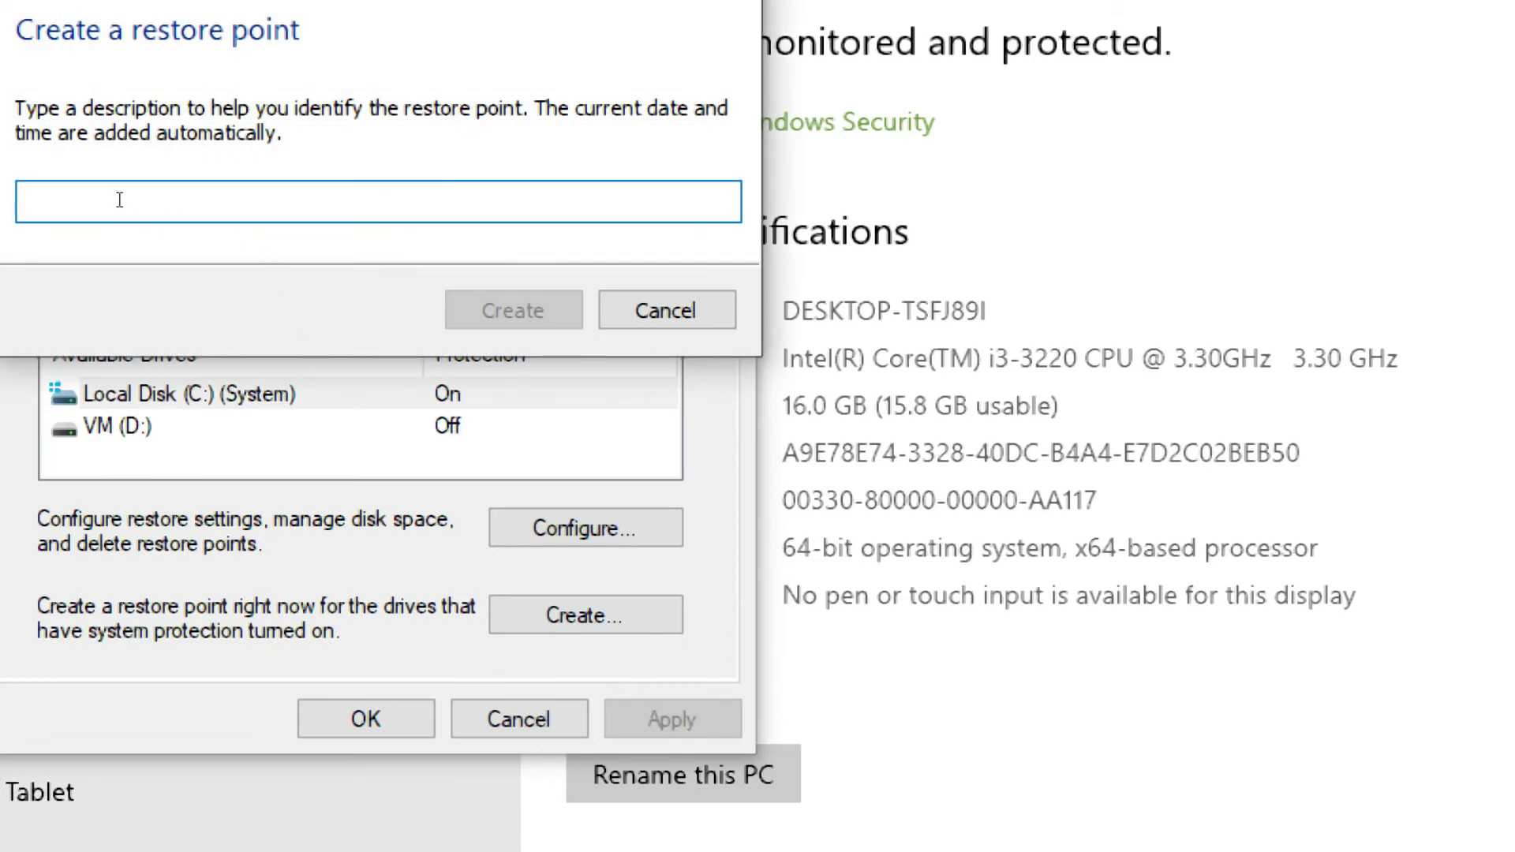
text(NEW)
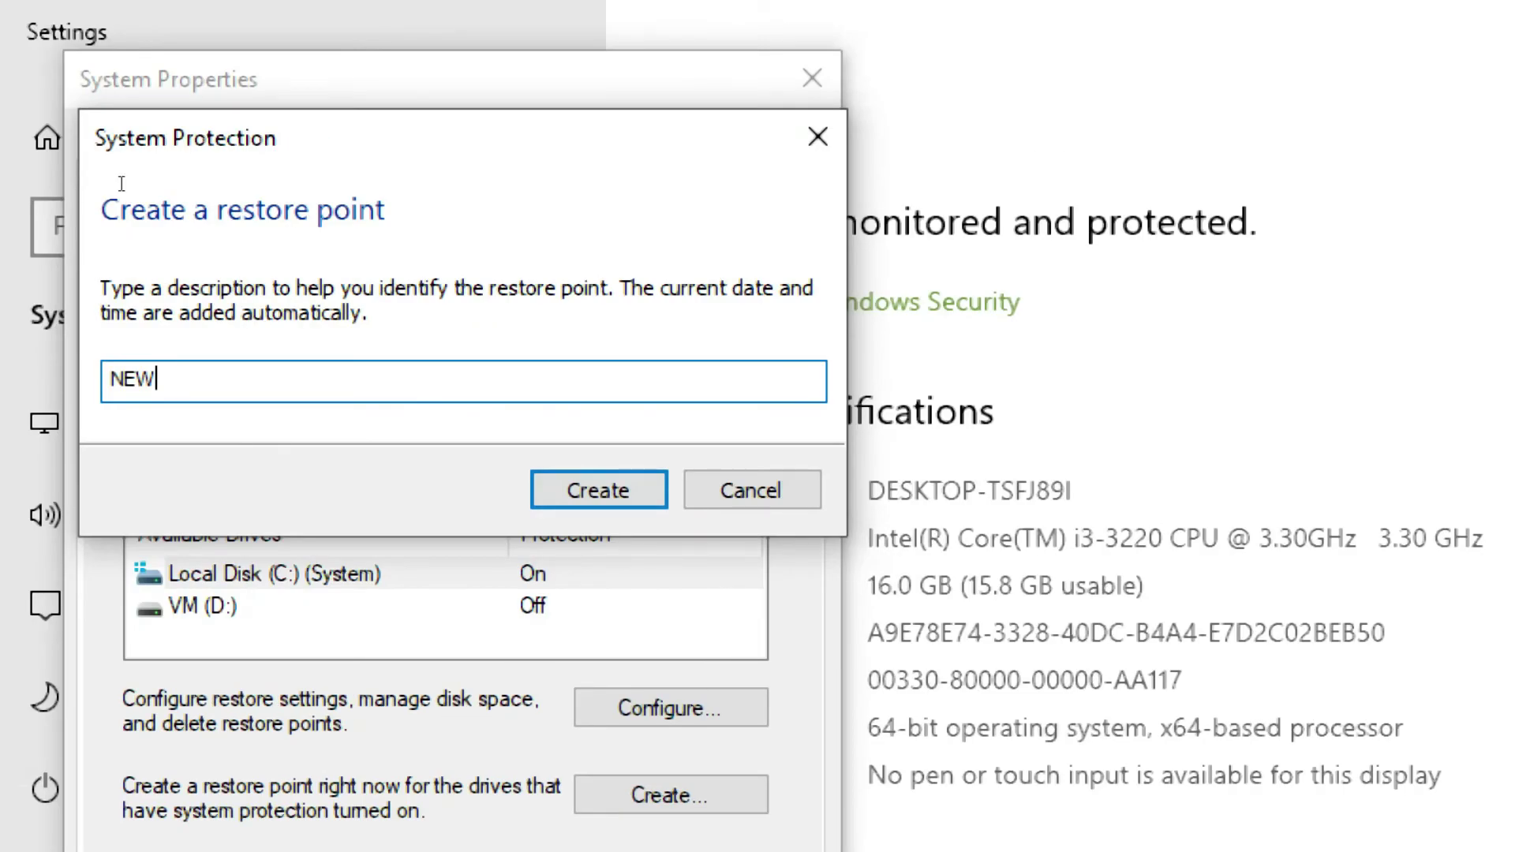
key(Return)
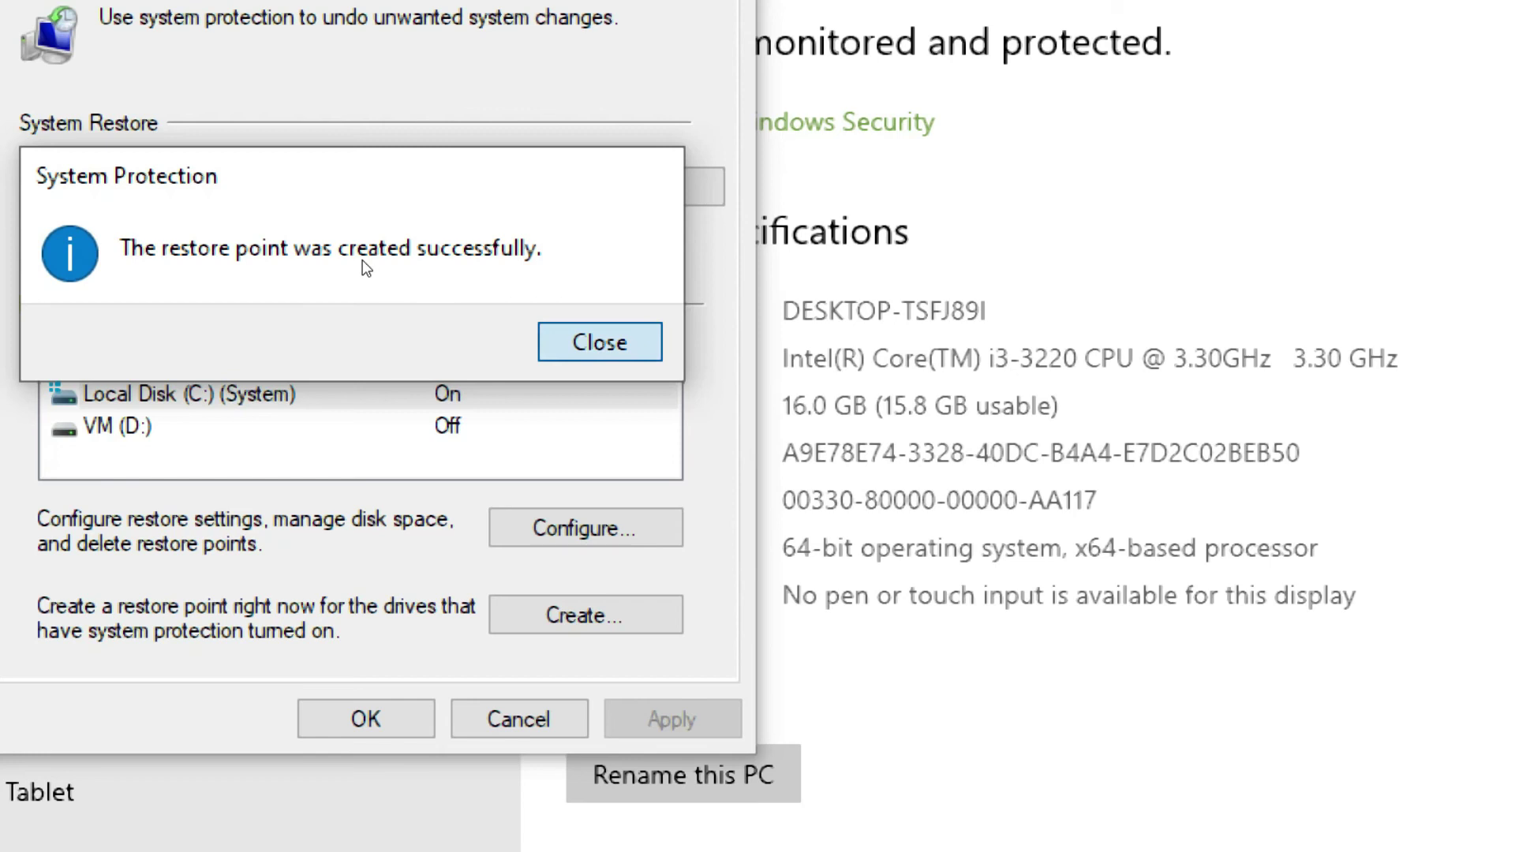
key(Return)
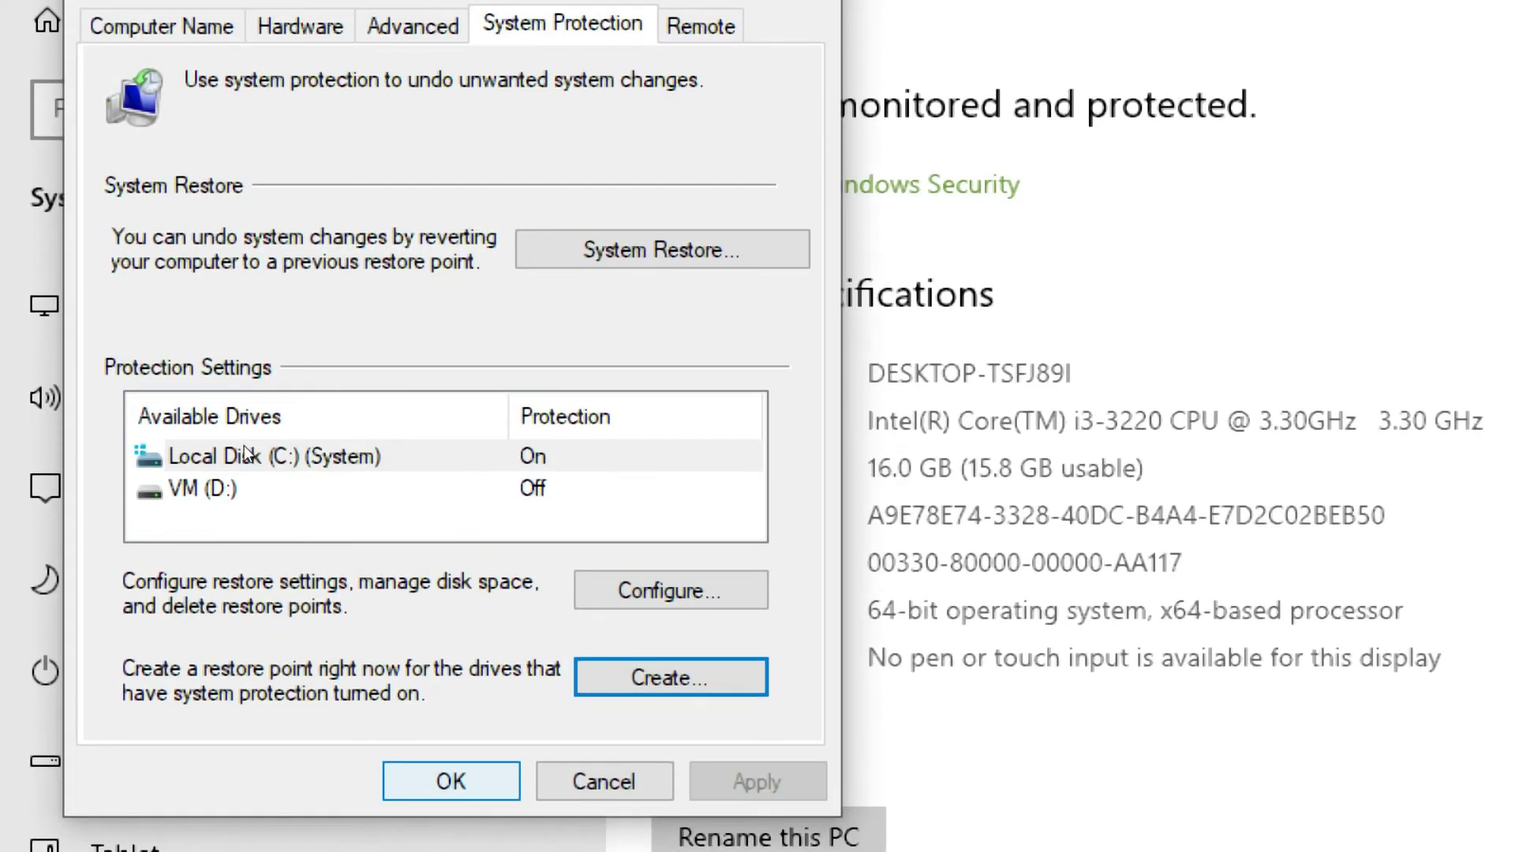
key(Return)
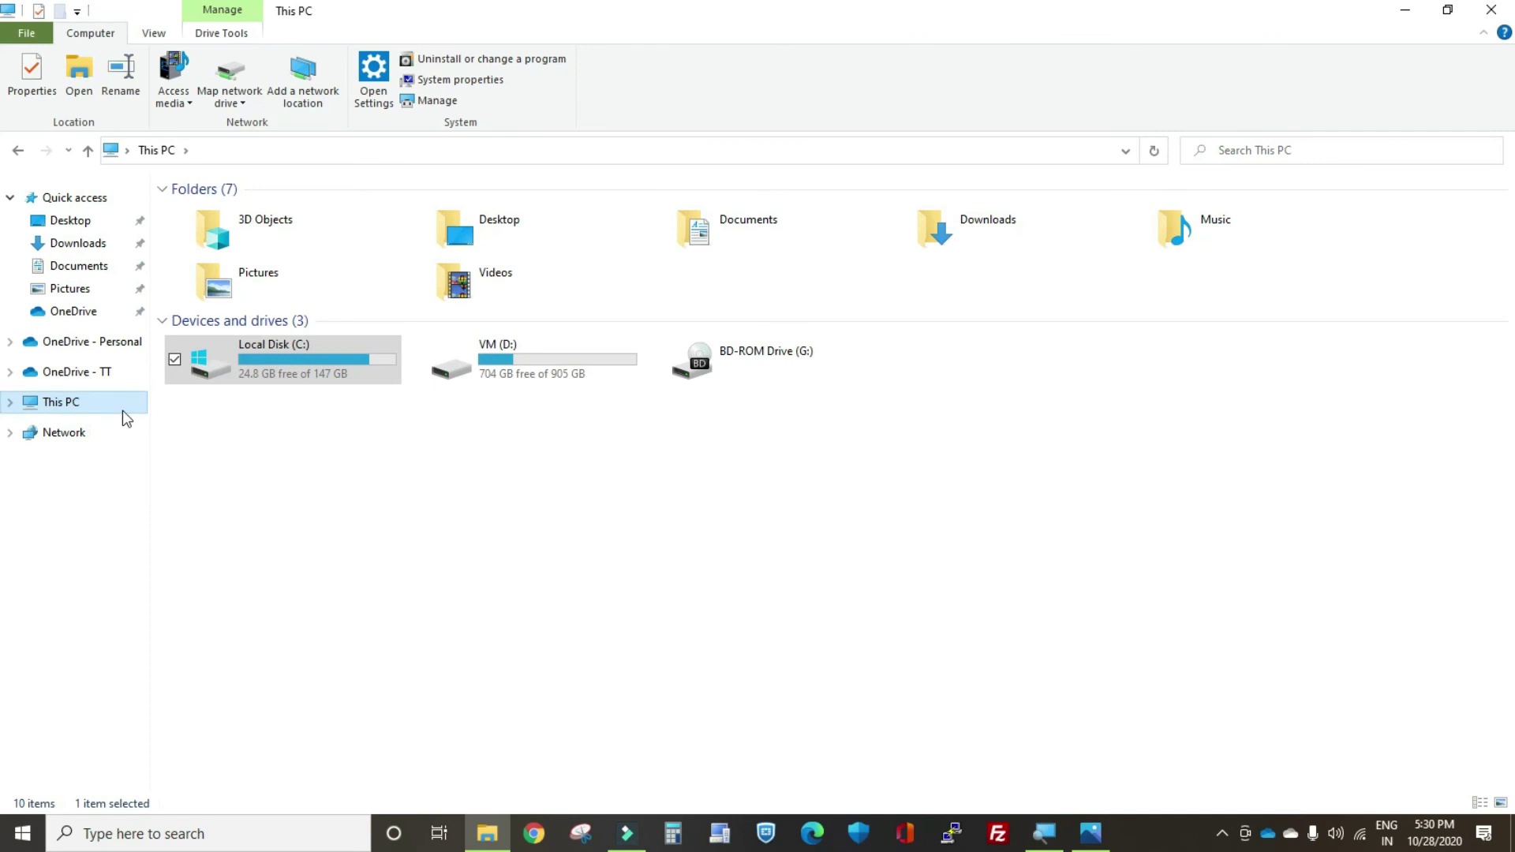
- Start Disk Cleanup from the properties of Local Disk (C:) and have it include the system files
click(184, 378)
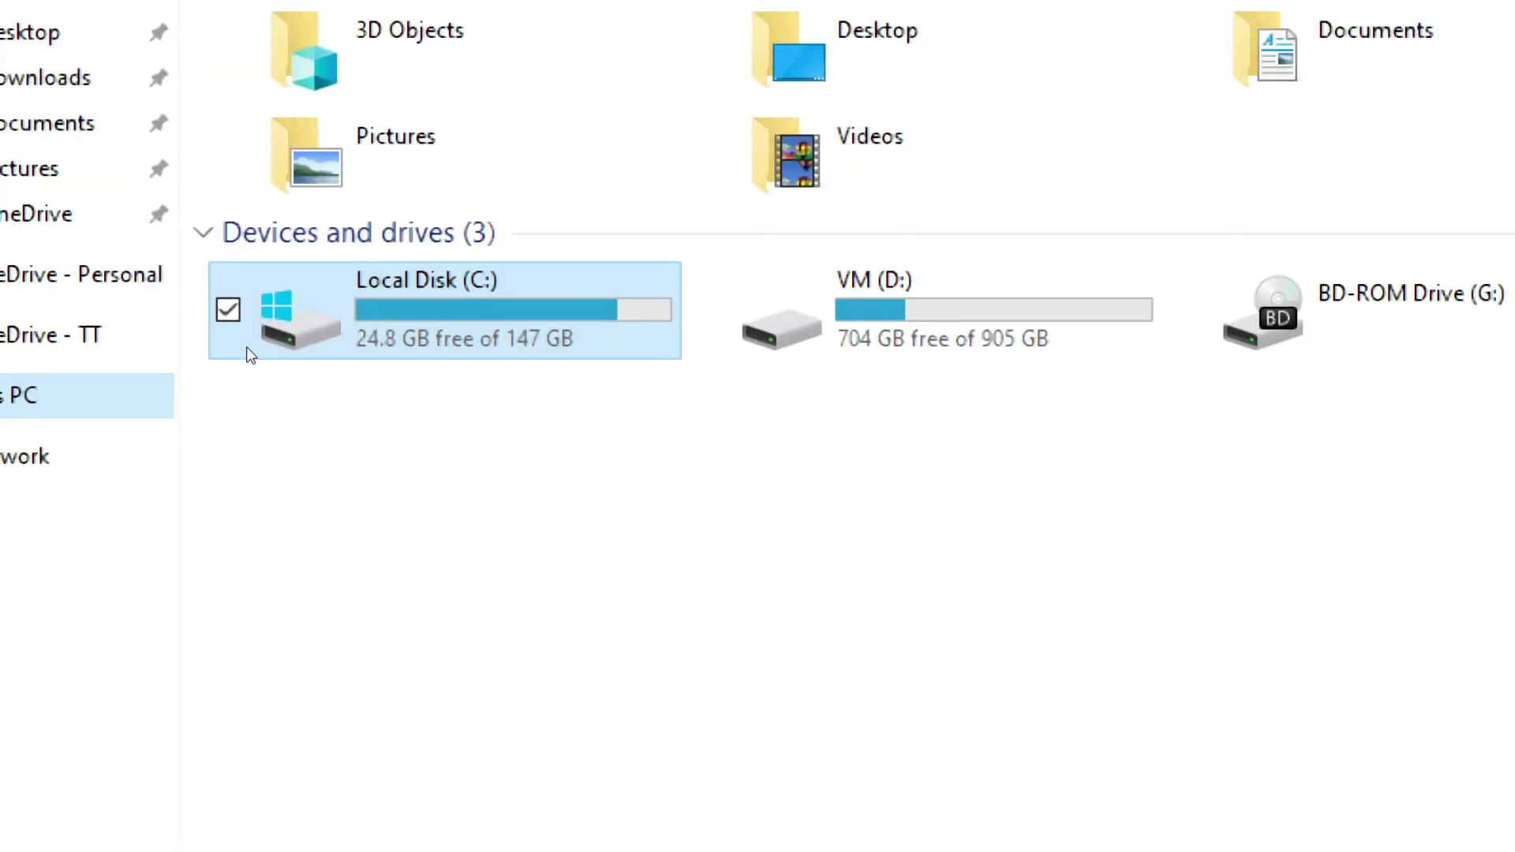
right_click(249, 348)
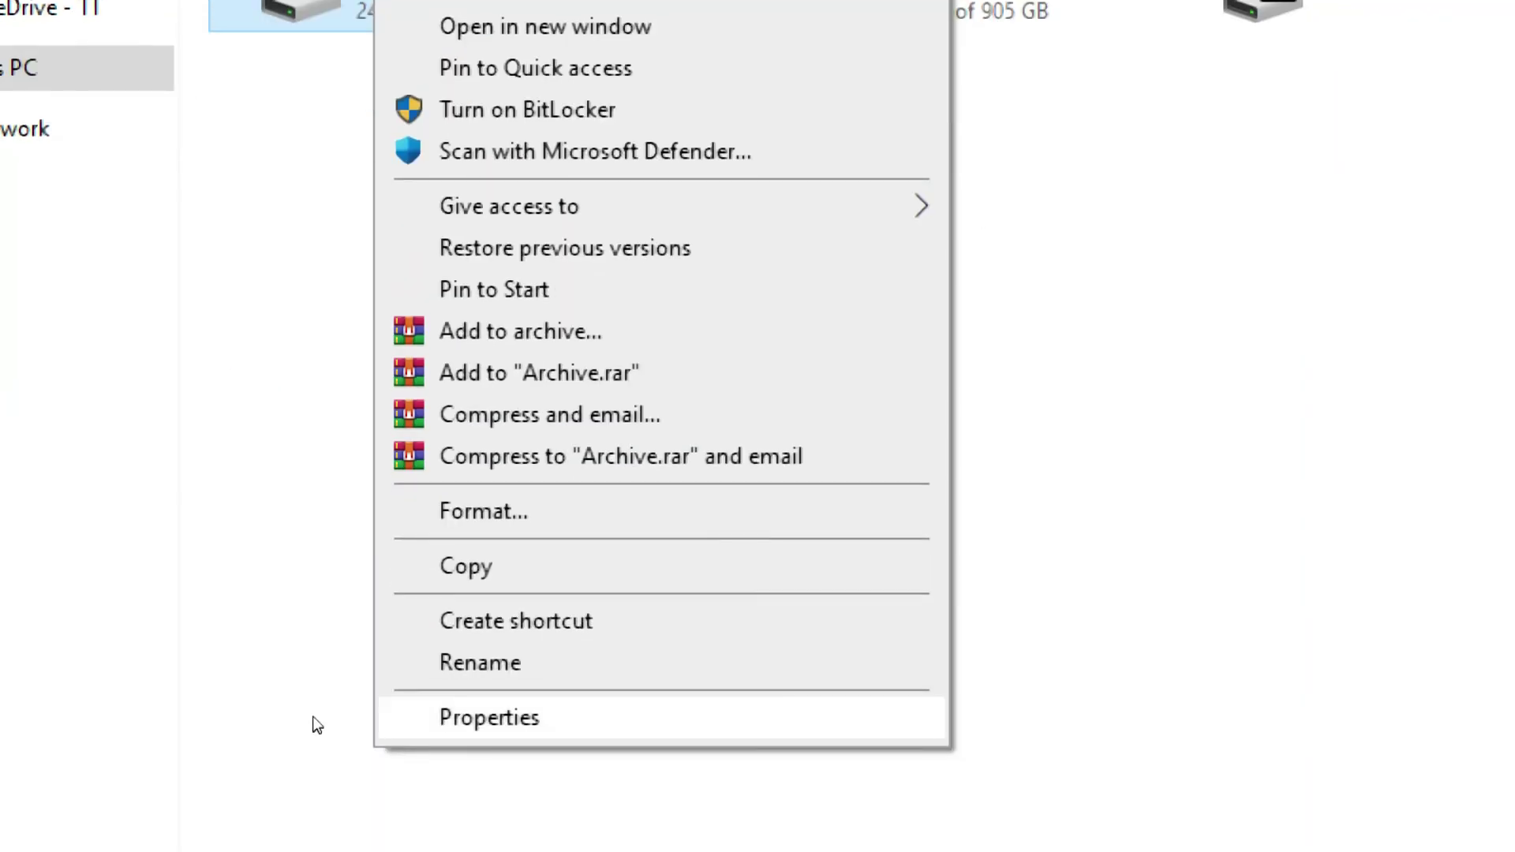
key(Return)
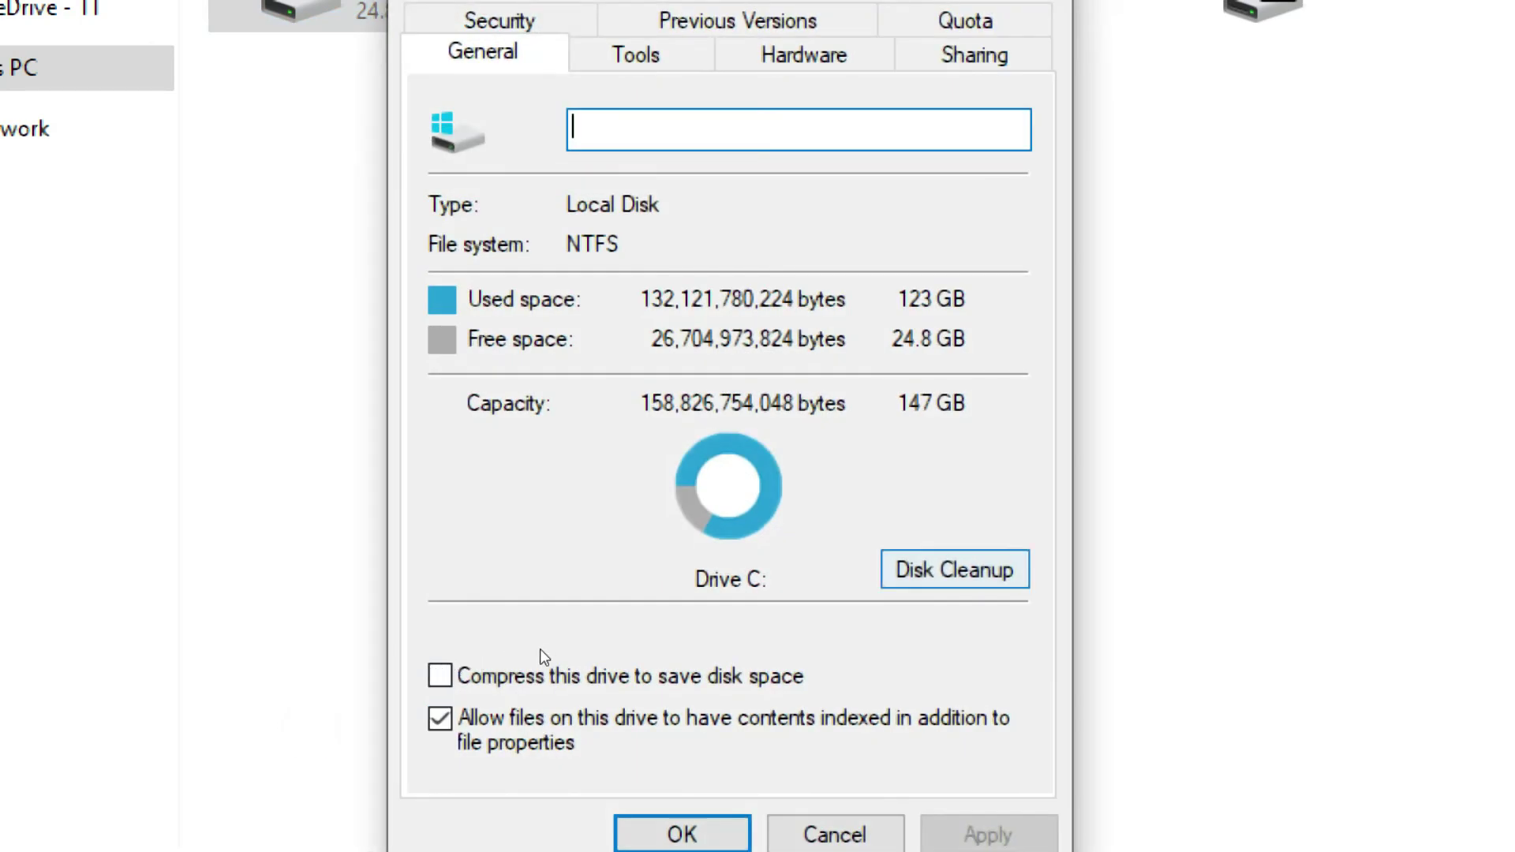
click(540, 649)
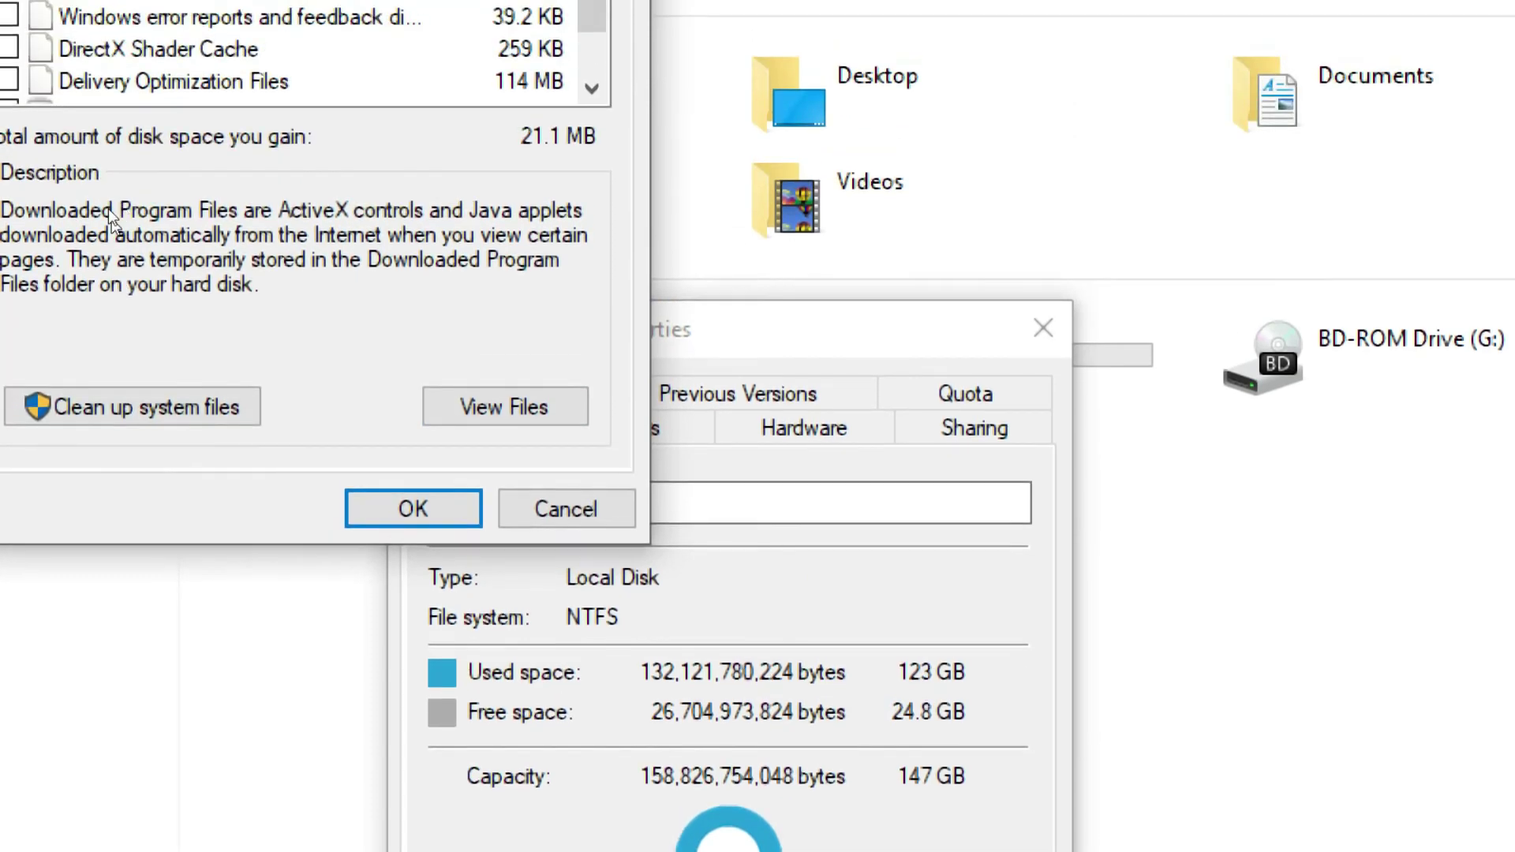
scroll(582, 0, down, 1)
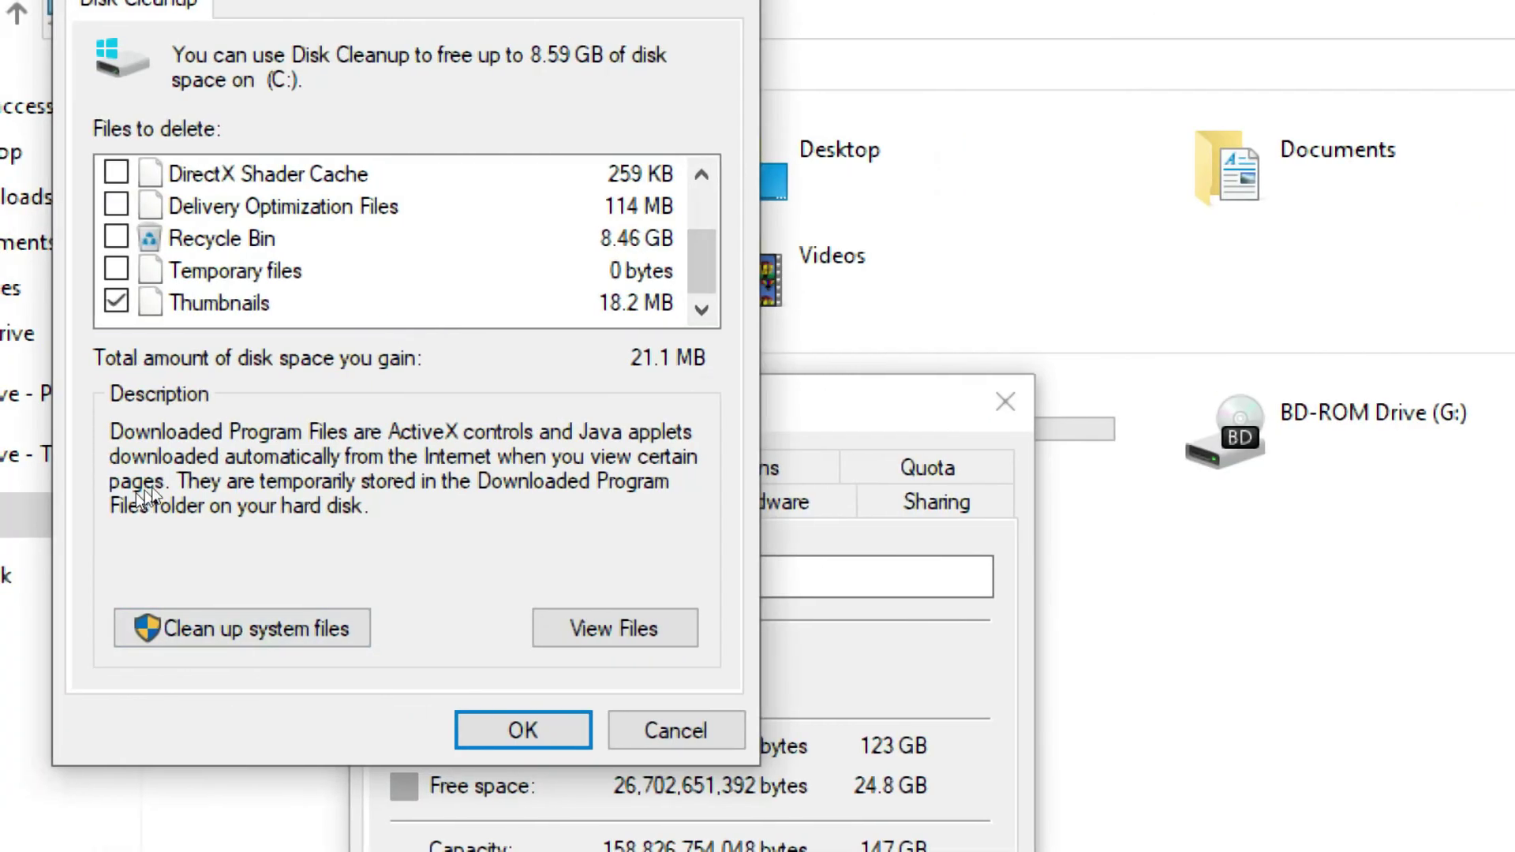
click(242, 629)
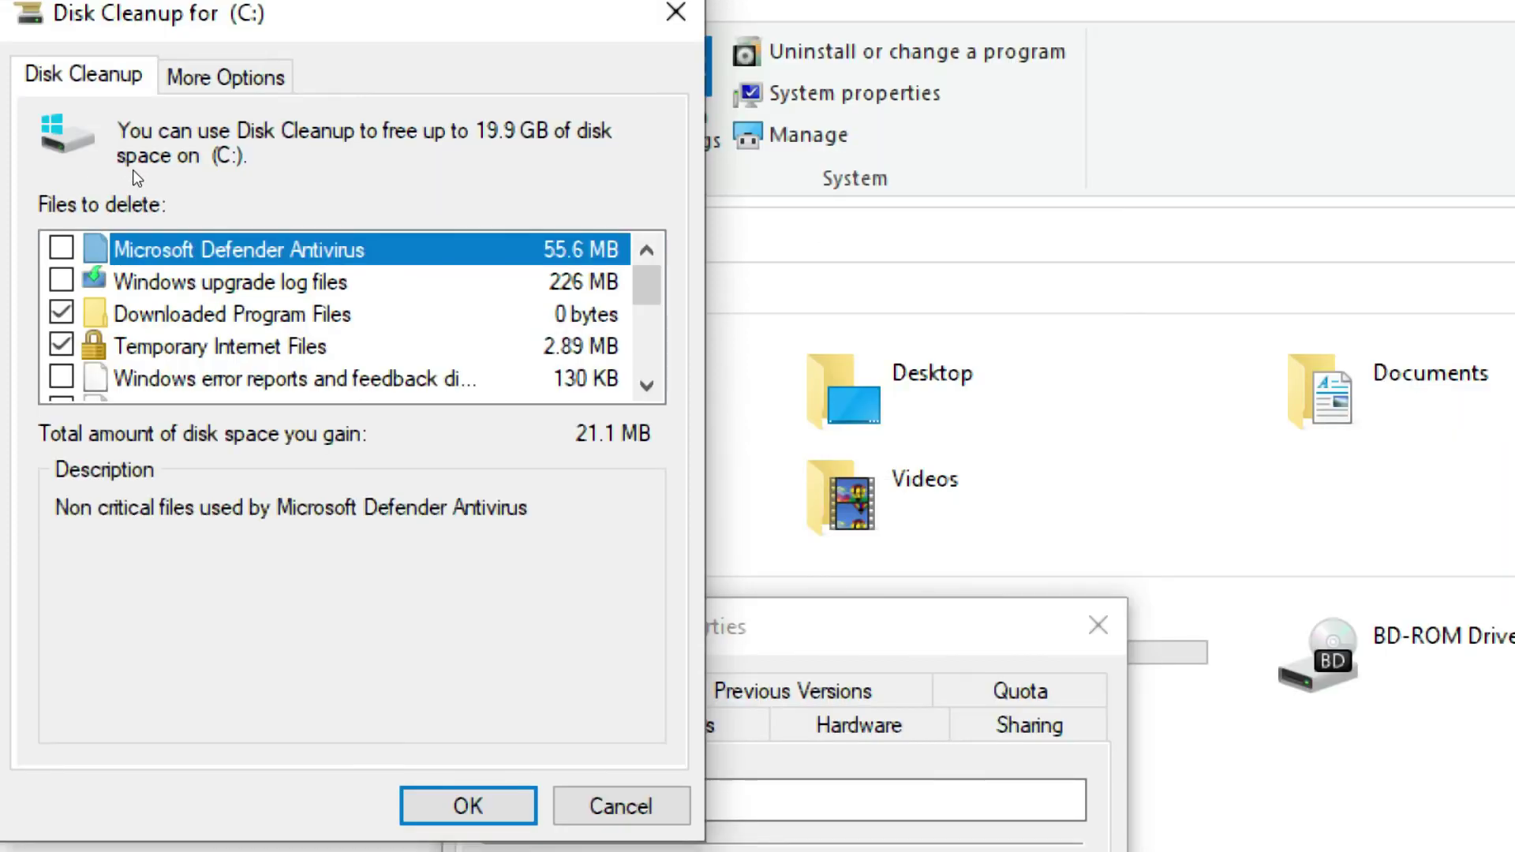
- Mark Previous Windows installation(s) for deletion in the Disk Cleanup file list
key(Down)
key(Down)
key(Down)
key(Down)
key(Down)
key(Down)
key(Down)
key(Down)
key(Down)
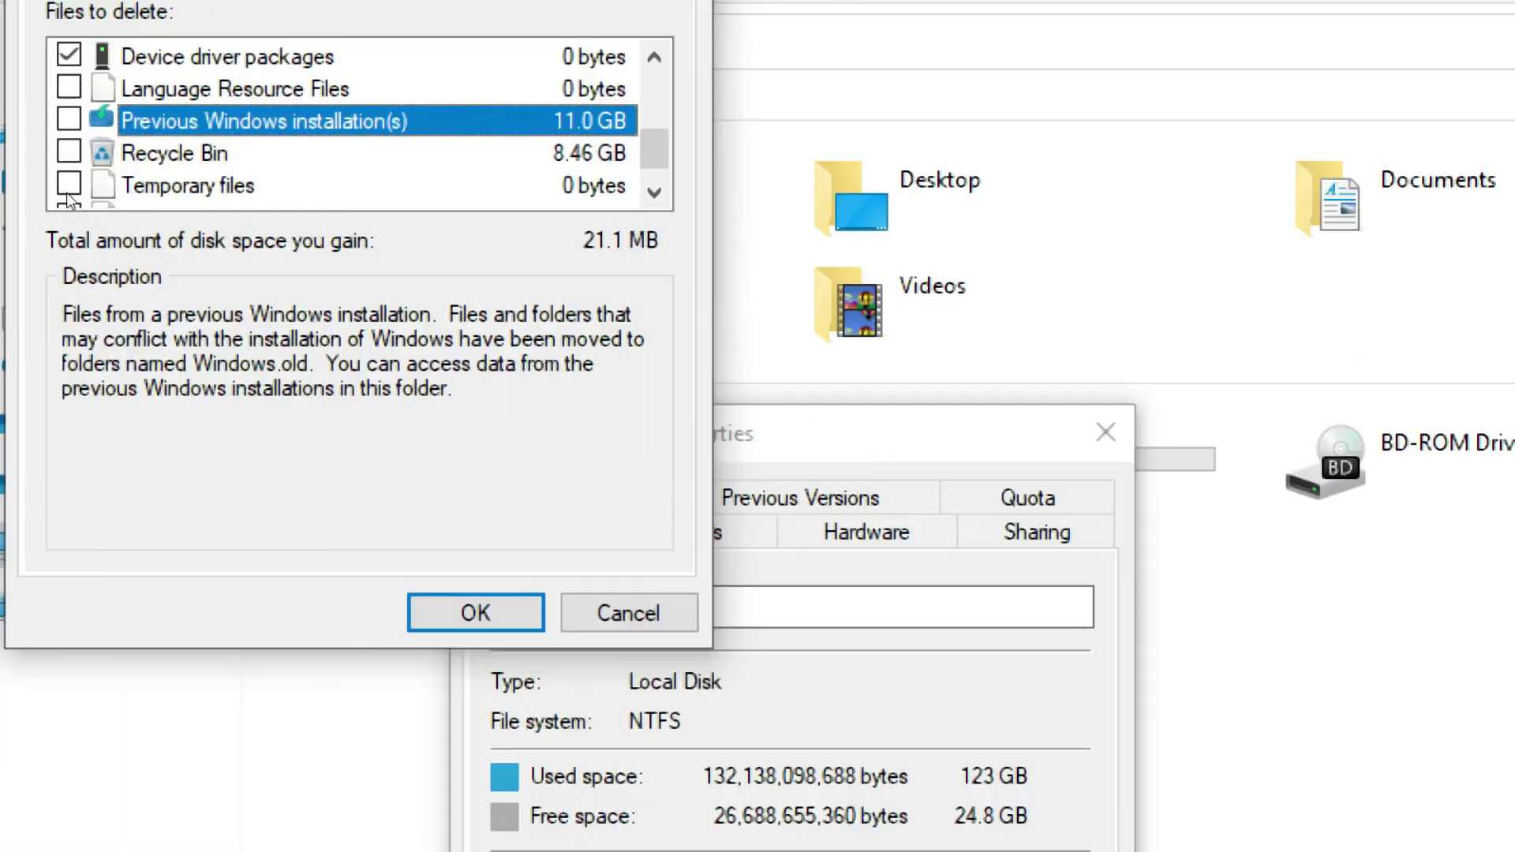
key(space)
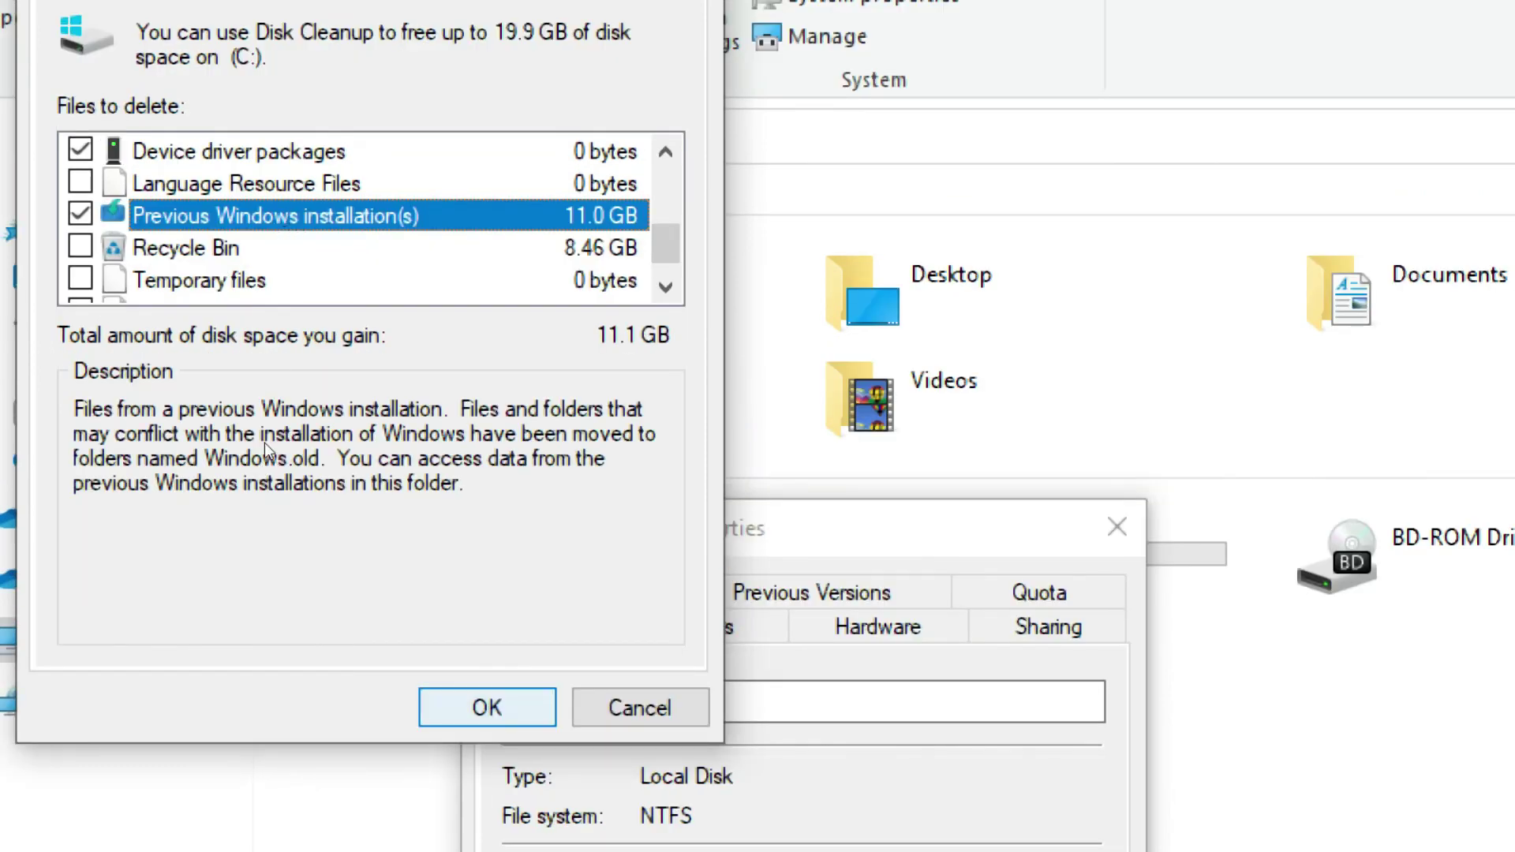
- Run the cleanup, confirming the permanent deletion of the files and the removal of the previous Windows installations
key(Return)
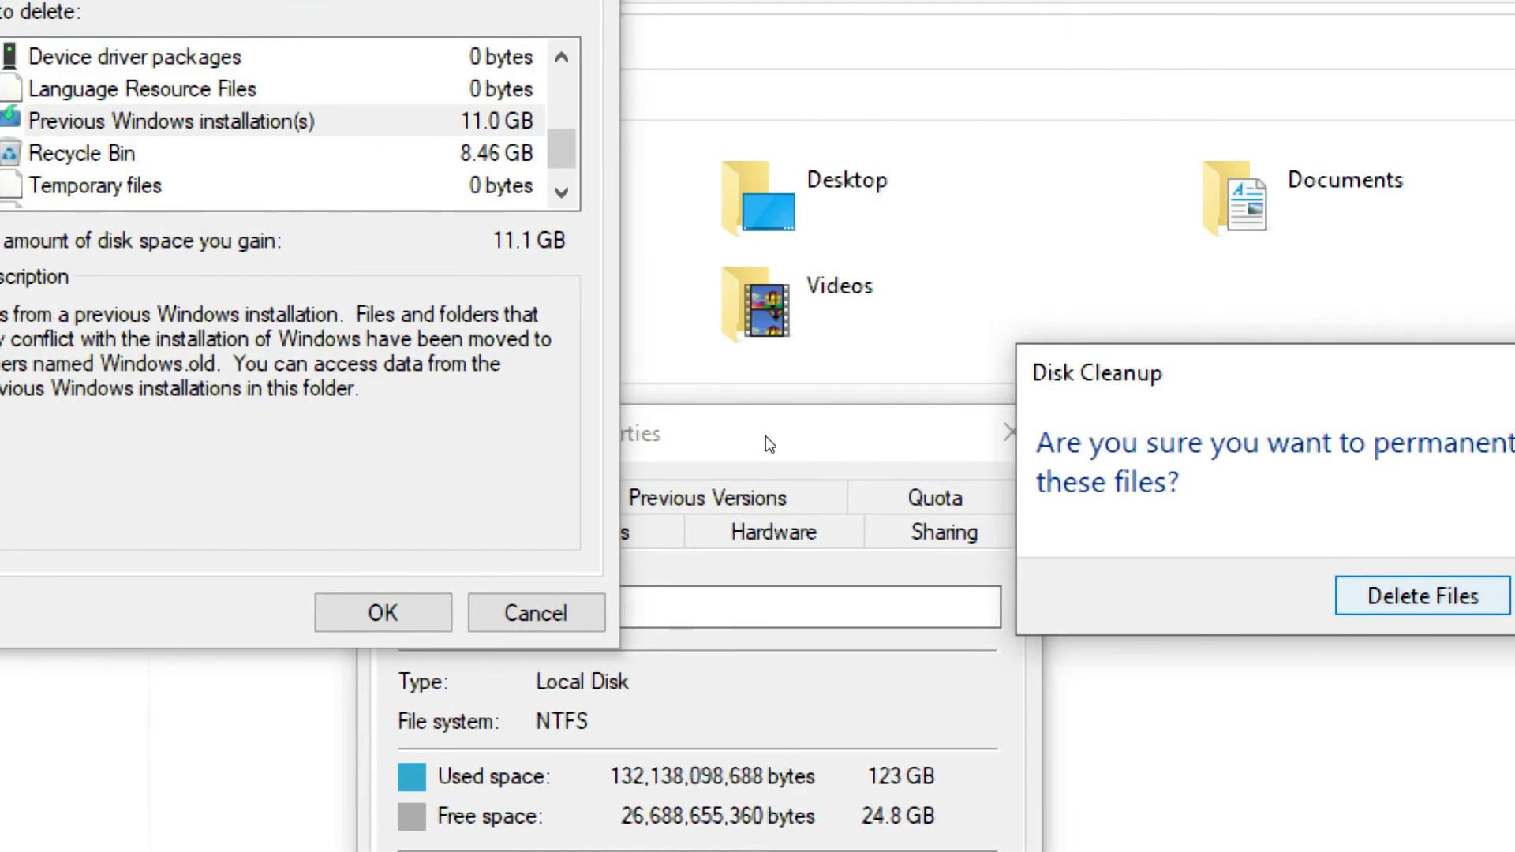
key(Return)
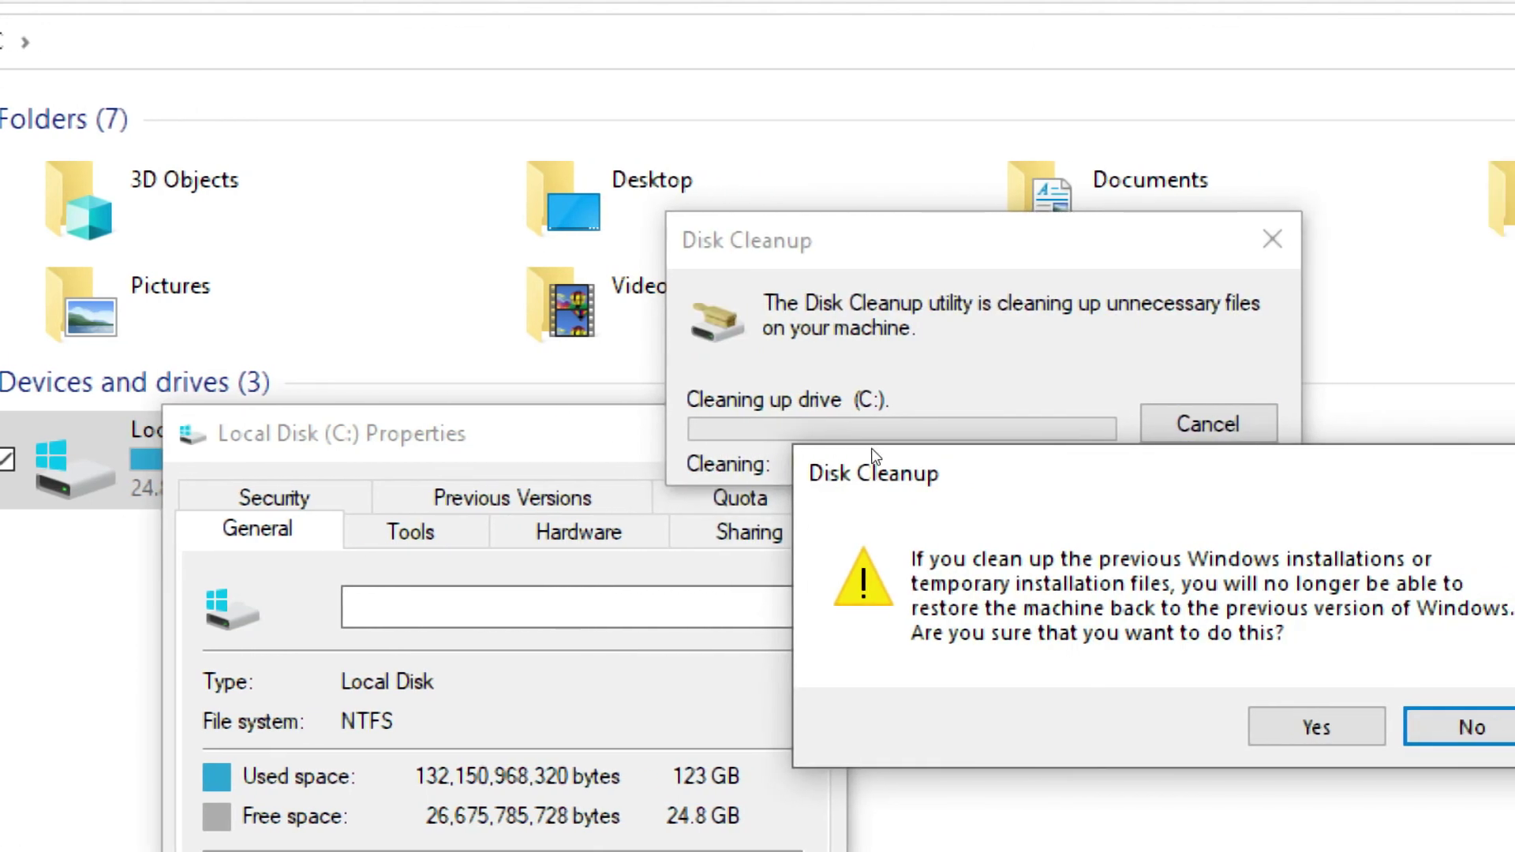
drag(1148, 470, 960, 490)
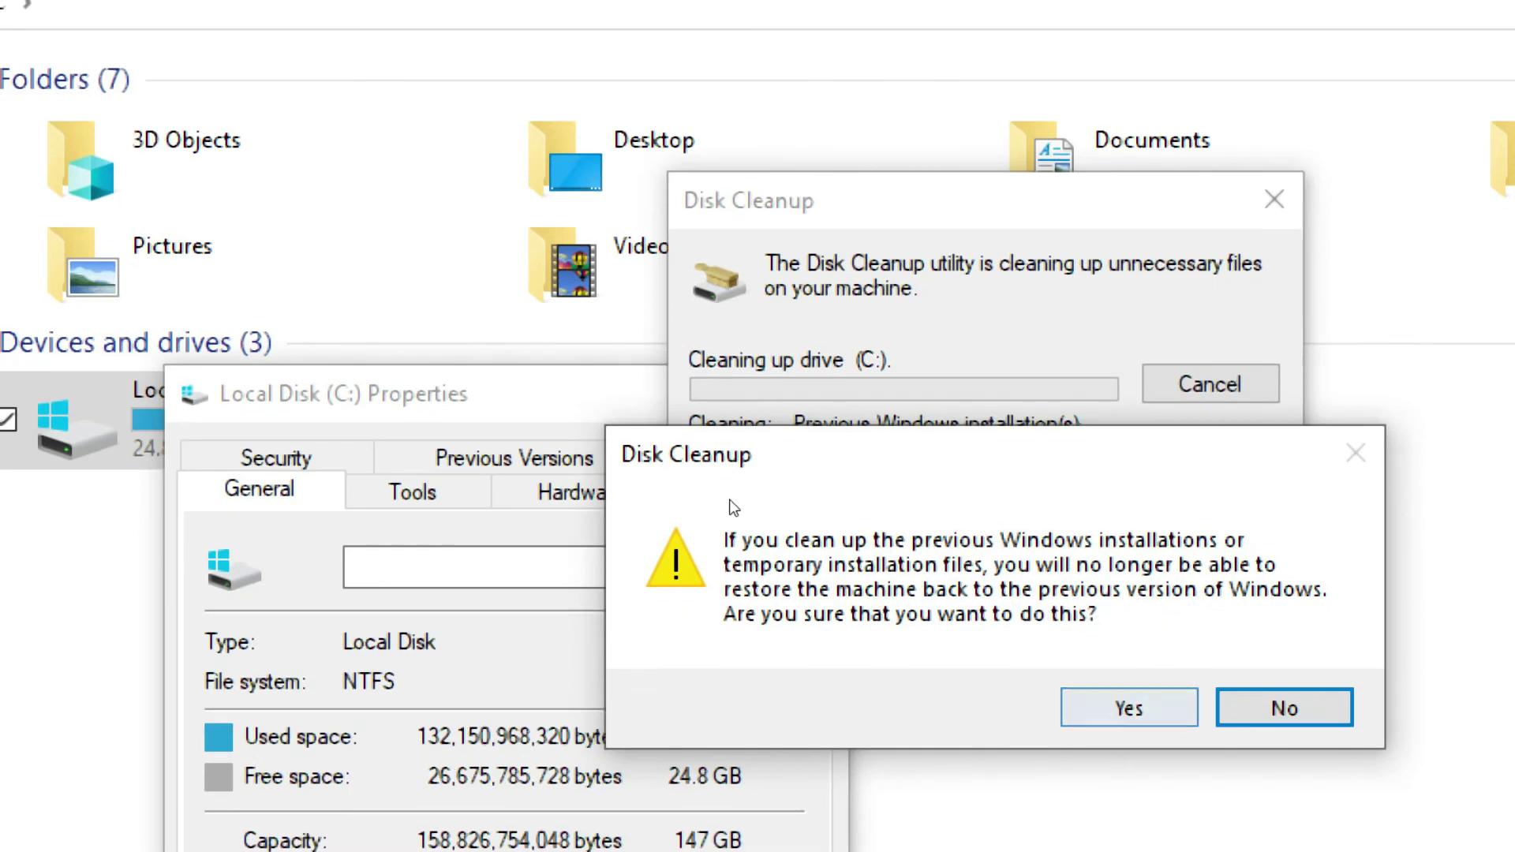
click(1129, 744)
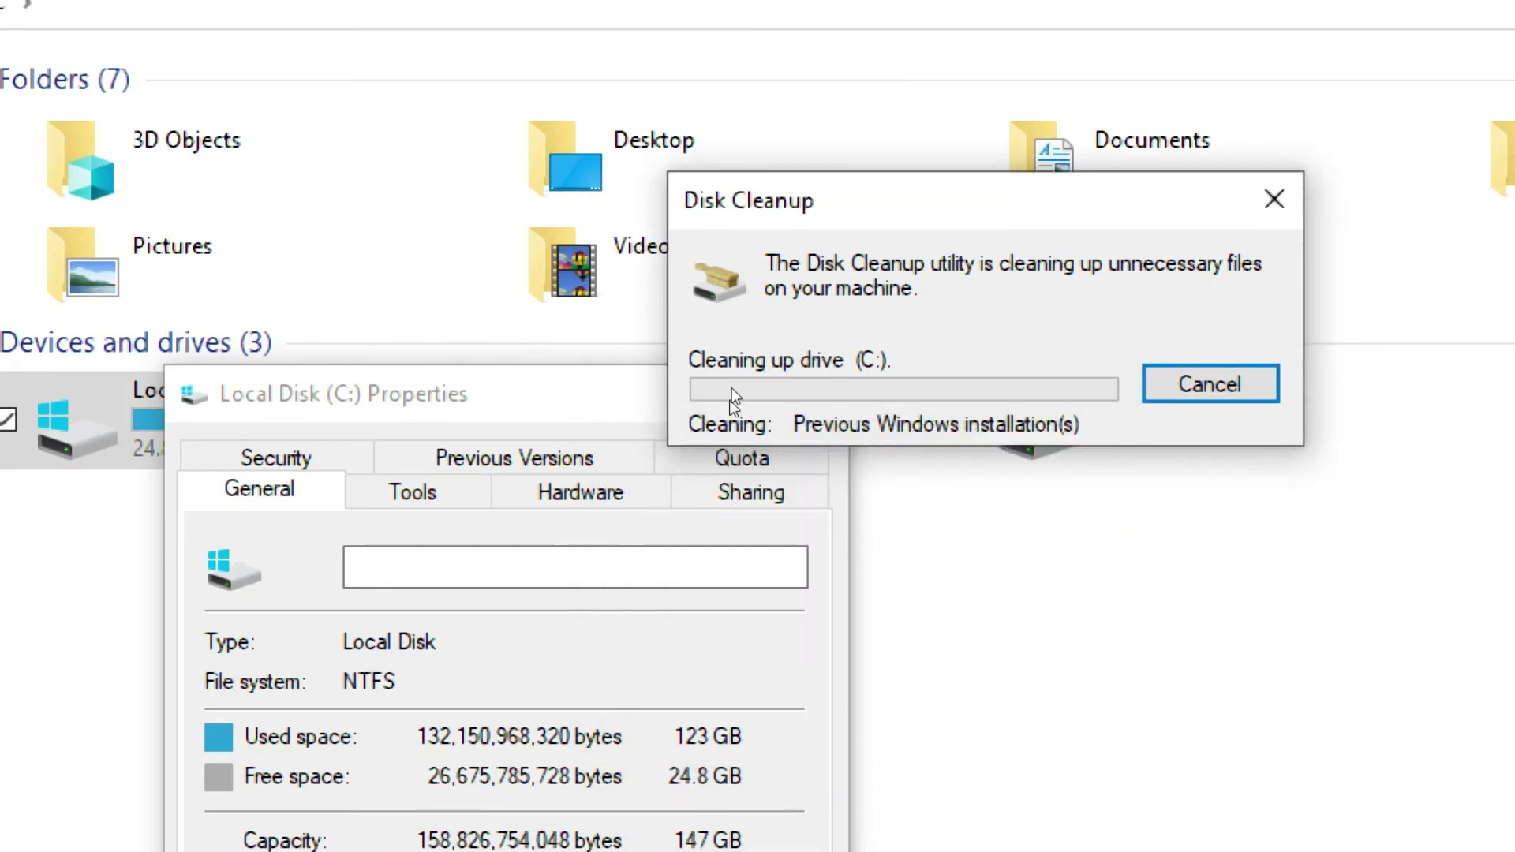
click(812, 389)
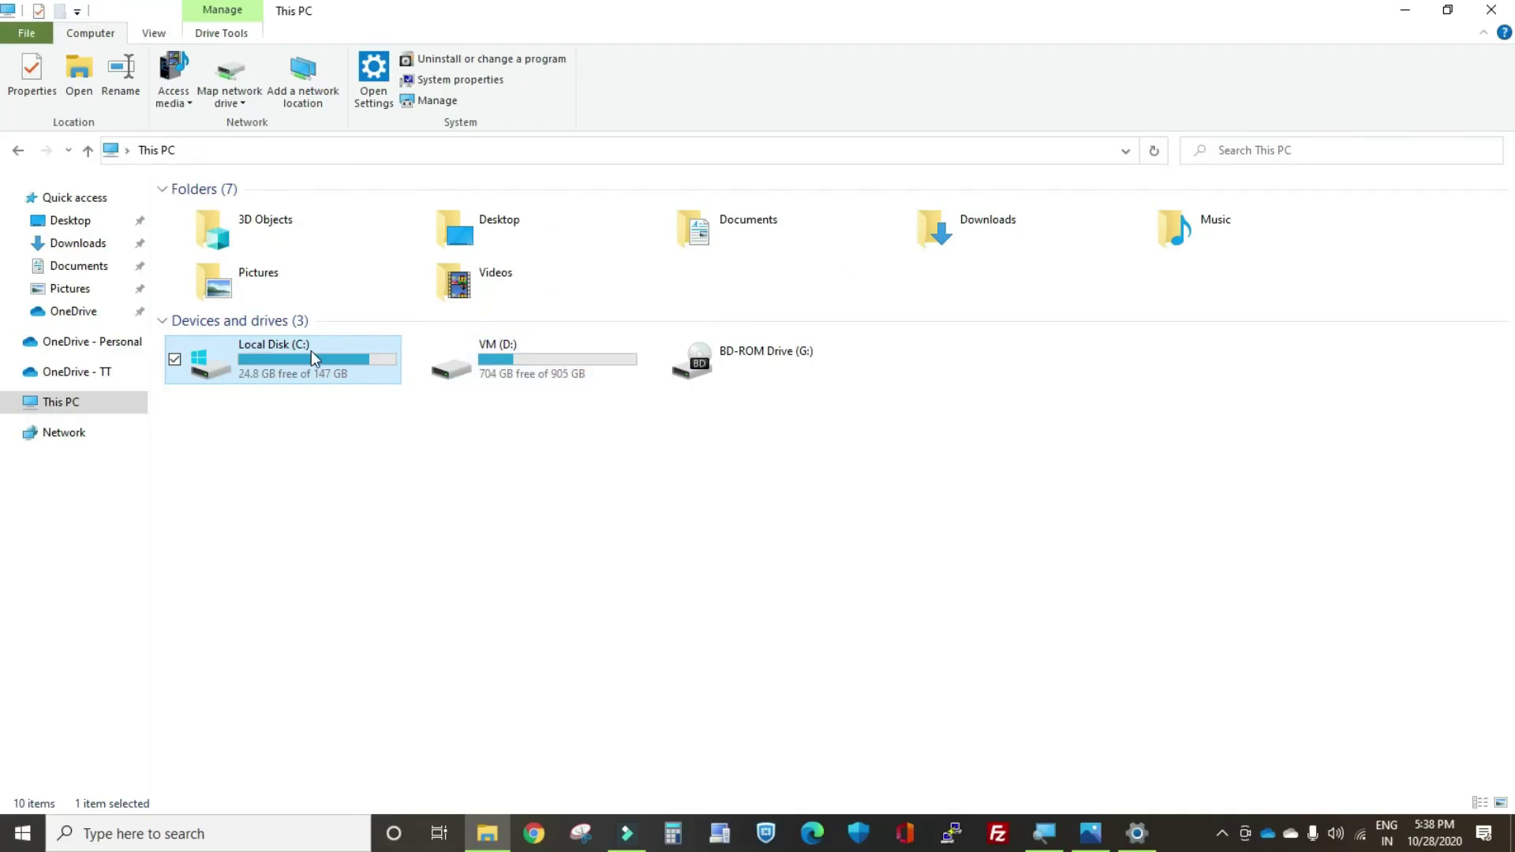
- Open Local Disk (C:) to browse its contents and go back to This PC
double_click(347, 402)
double_click(252, 449)
key(alt+Left)
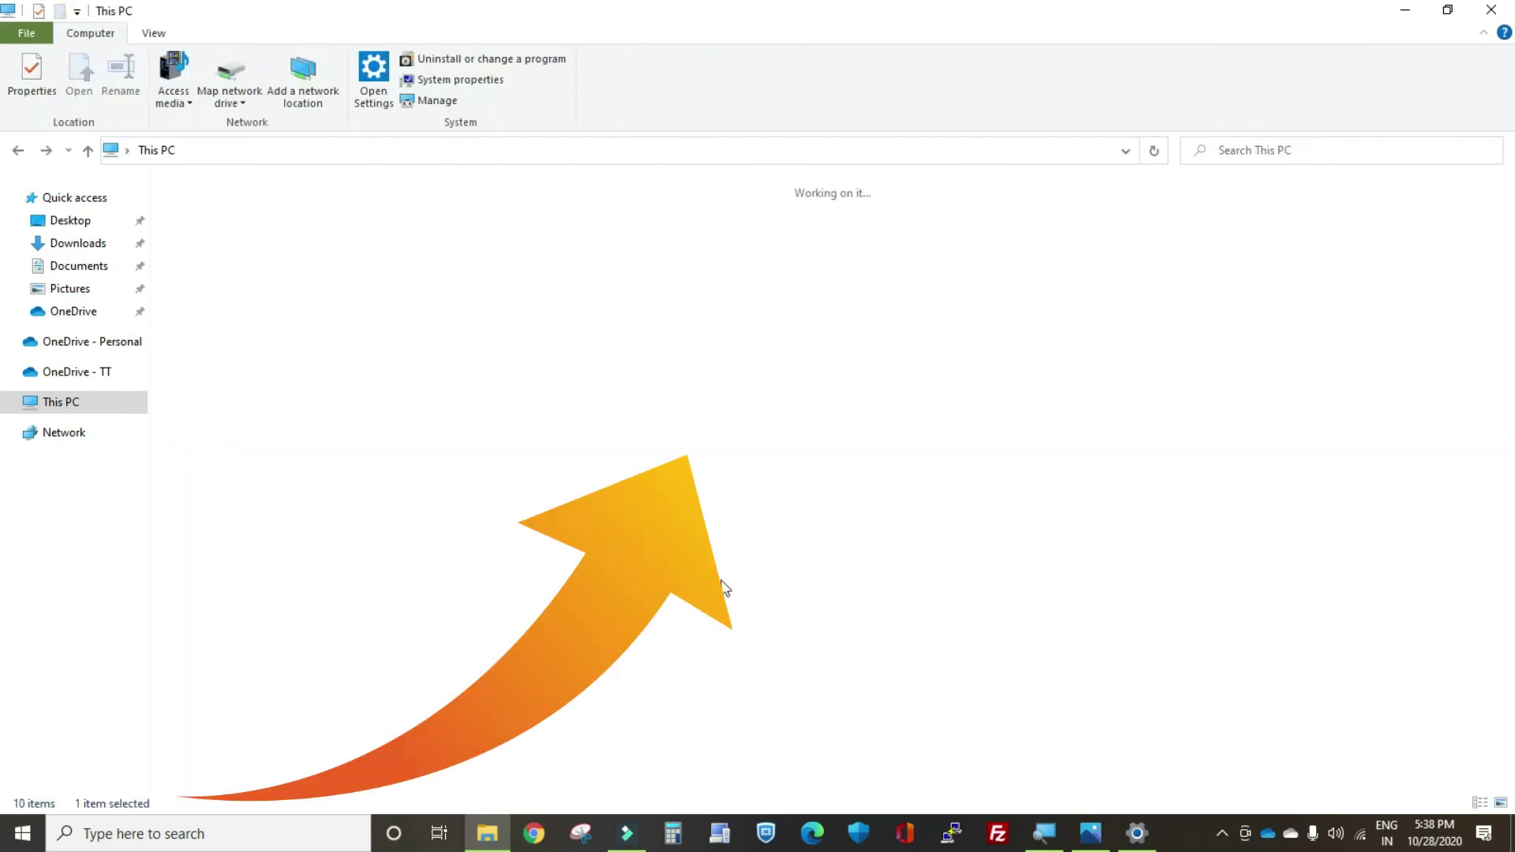